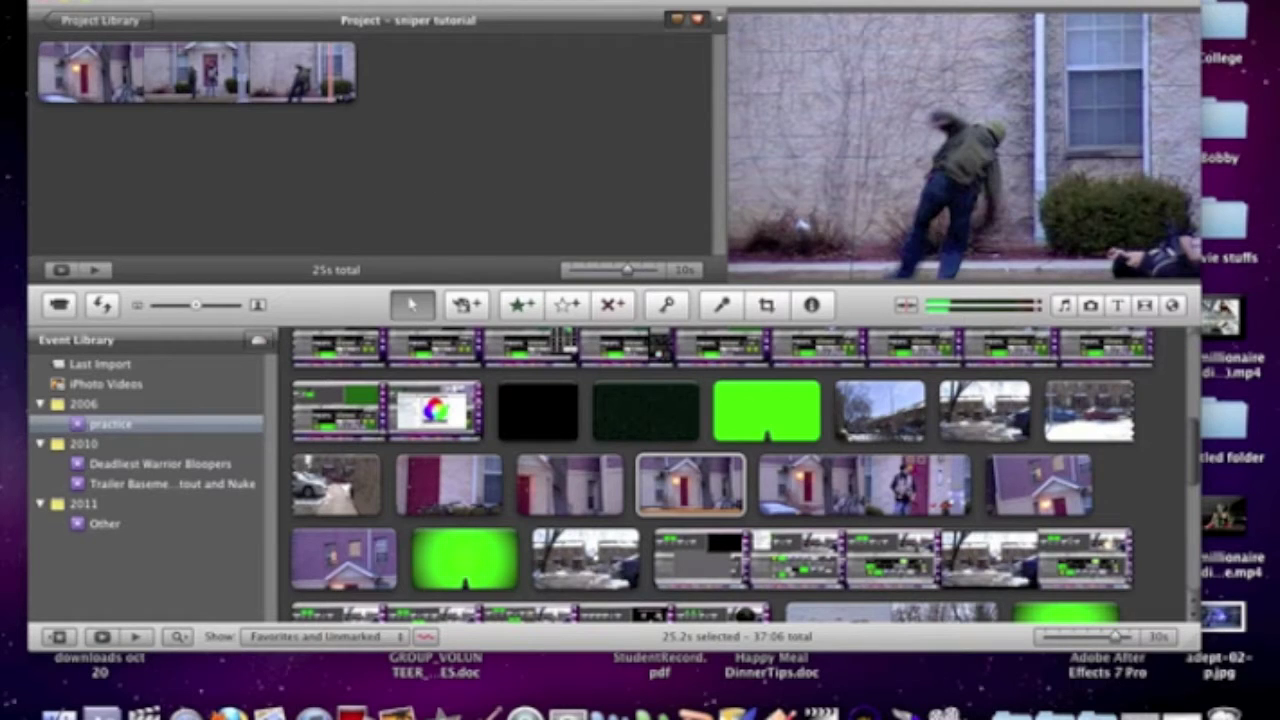
# Step: Check that Show Advanced Tools is enabled in the General preferences, and close the preferences
pyautogui.click(95, 1)
pyautogui.click(127, 28)
pyautogui.click(458, 34)
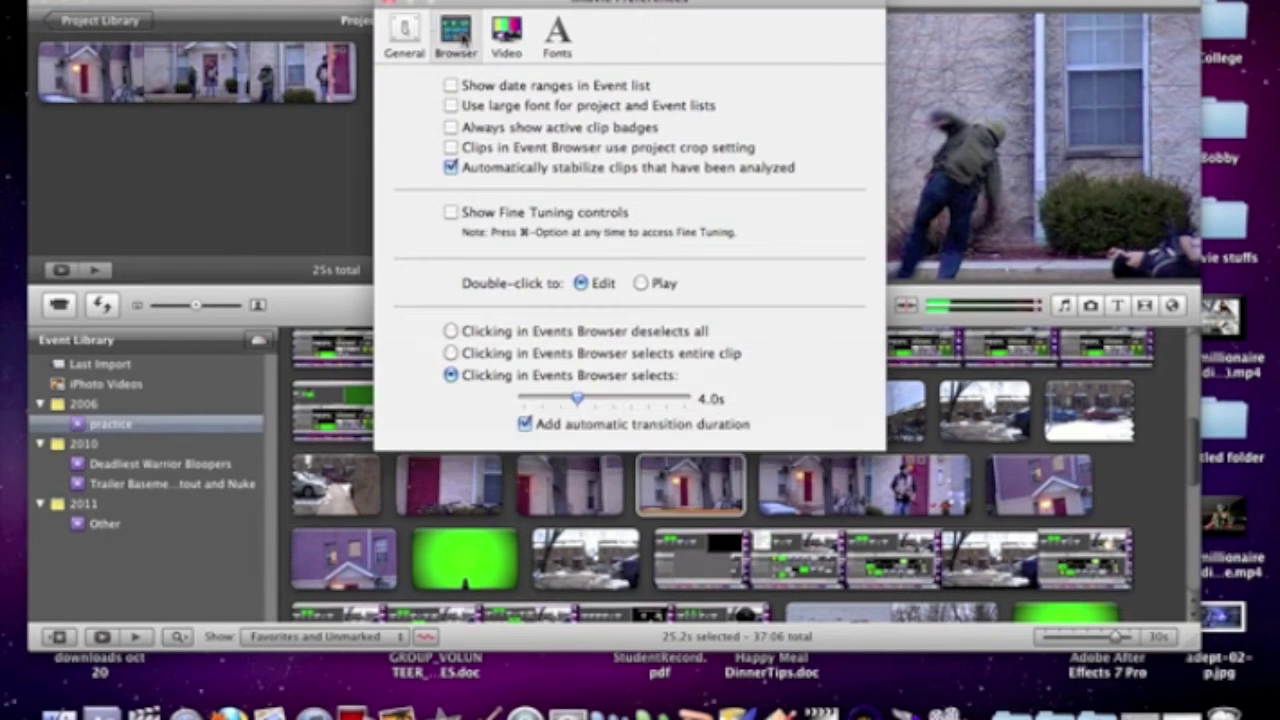
pyautogui.click(405, 35)
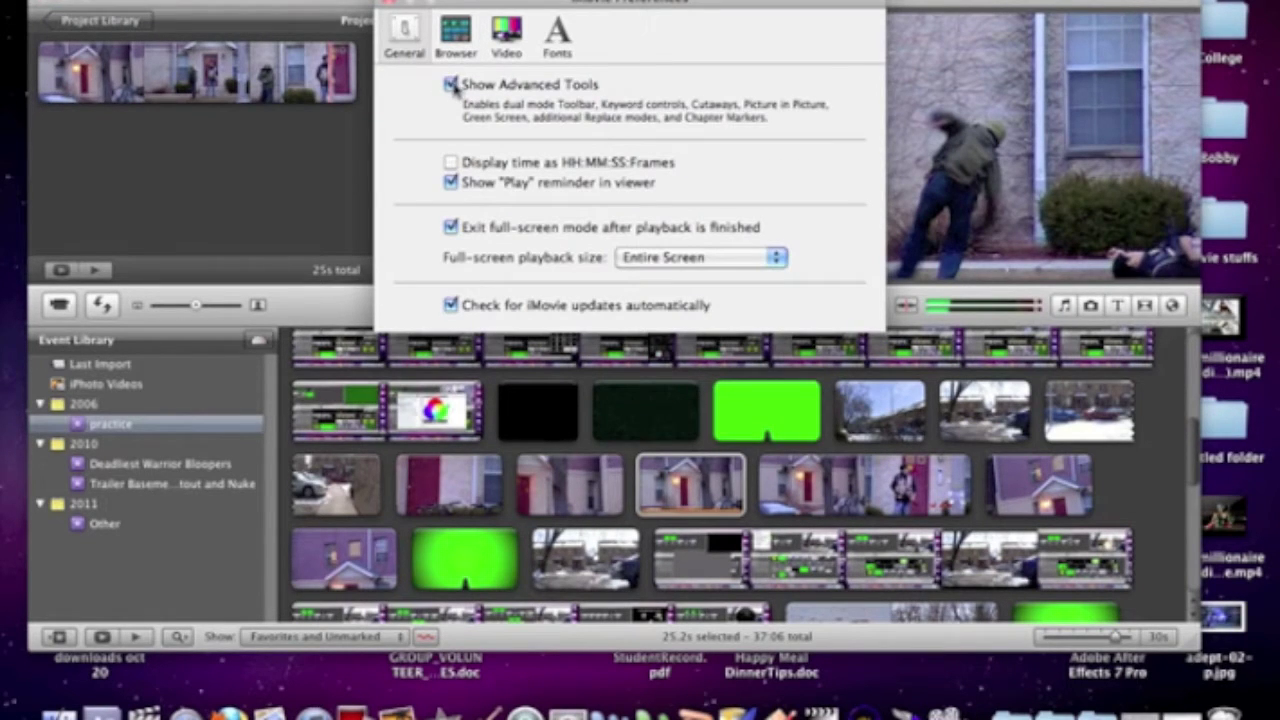
pyautogui.click(390, 3)
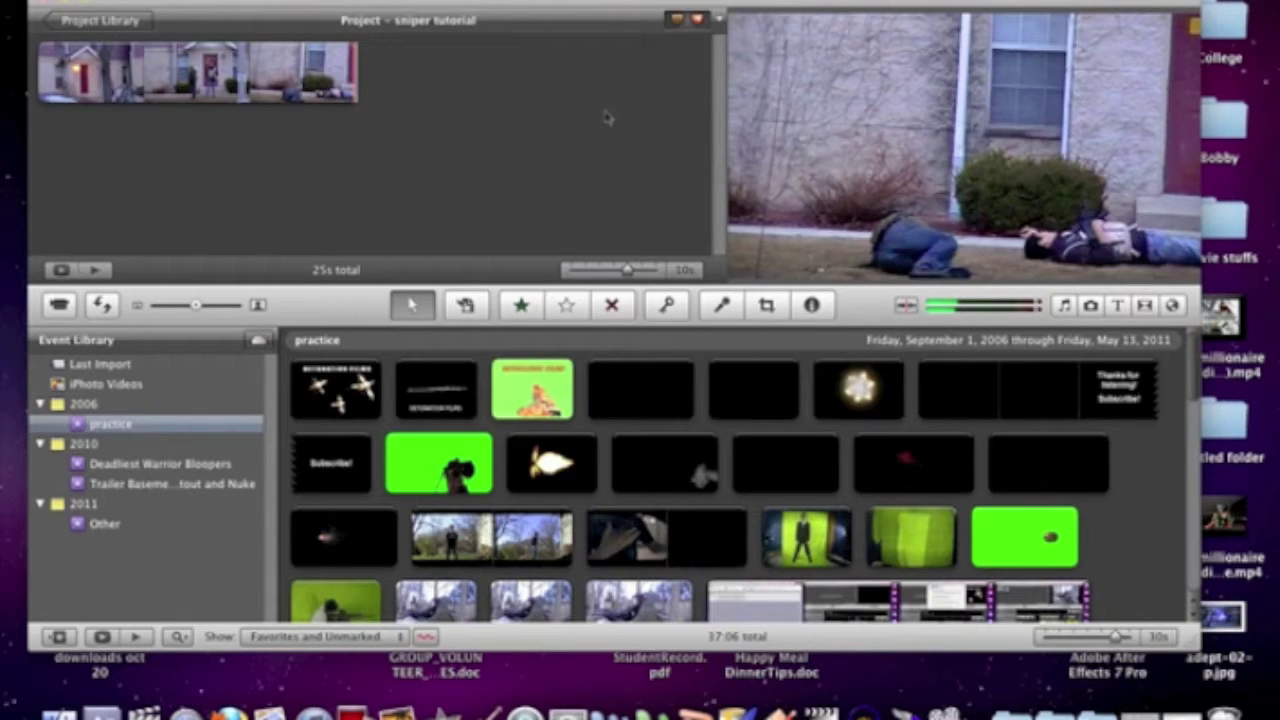
# Step: Add the red blood clip as a Picture in Picture near the project's end, position it over the man in the green jacket and play it
pyautogui.click(908, 463)
pyautogui.press('i')
pyautogui.press('i')
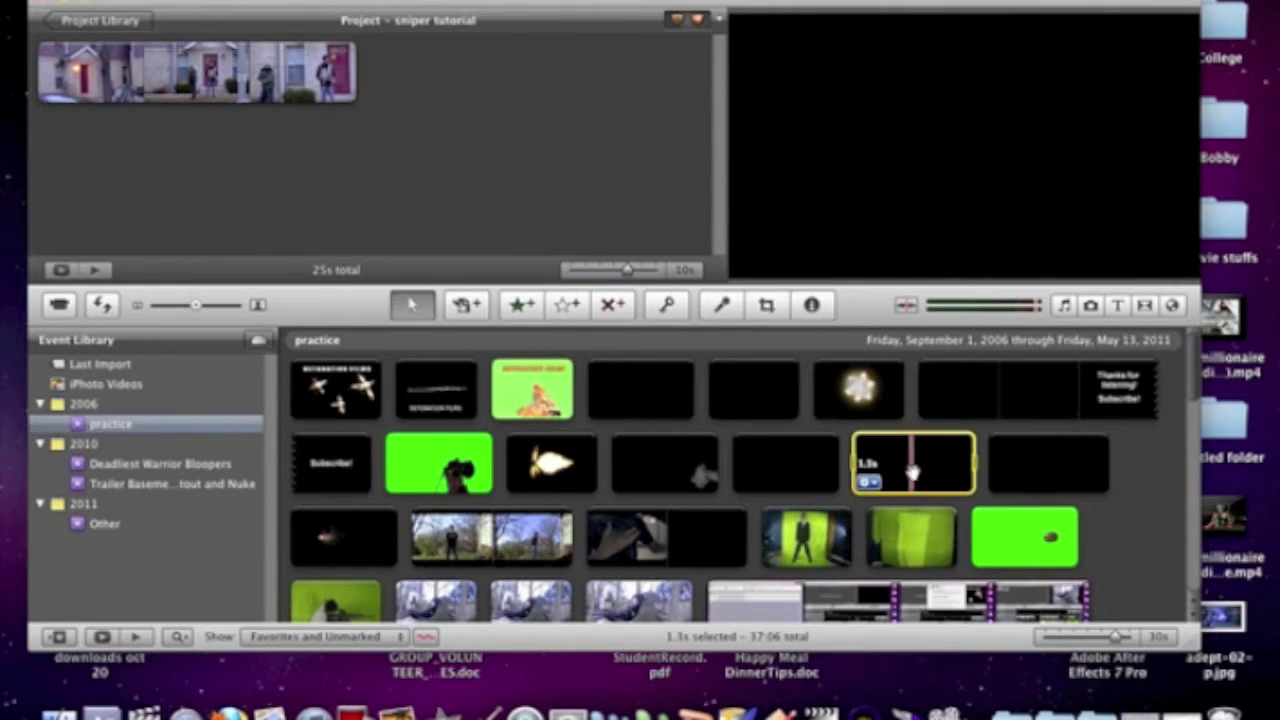
pyautogui.moveTo(912, 470); pyautogui.dragTo(334, 96)
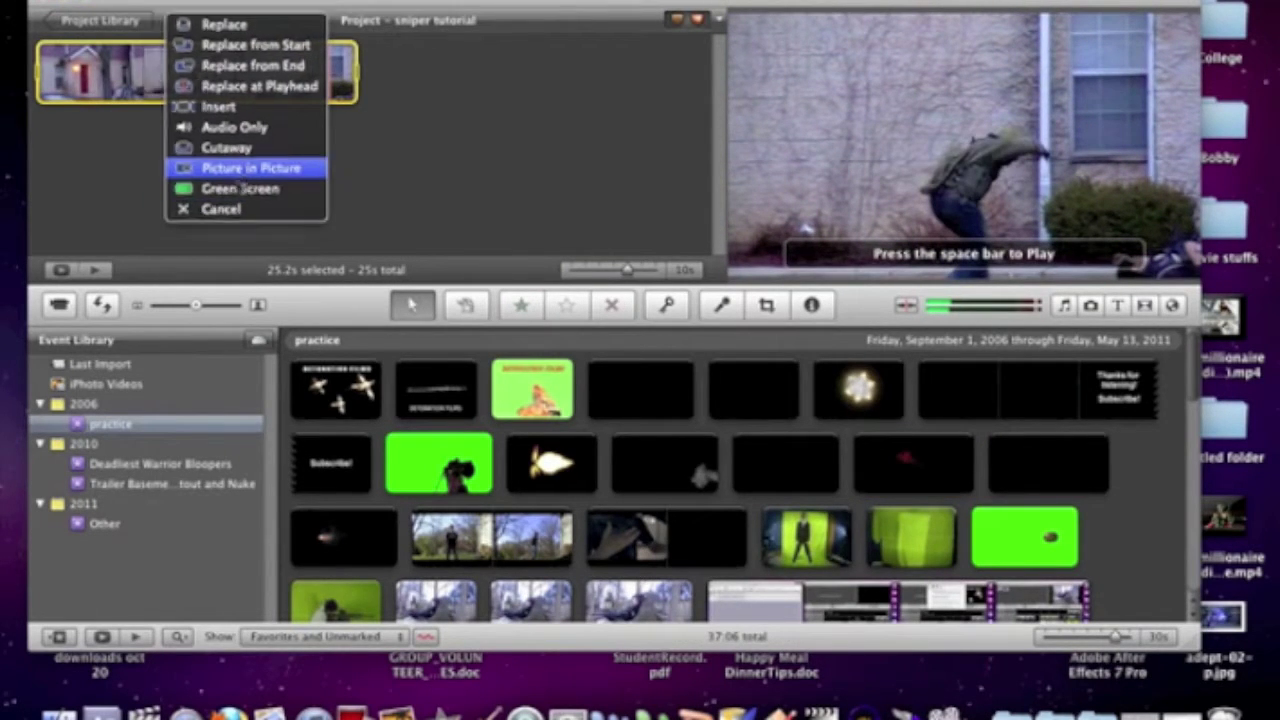
pyautogui.click(240, 178)
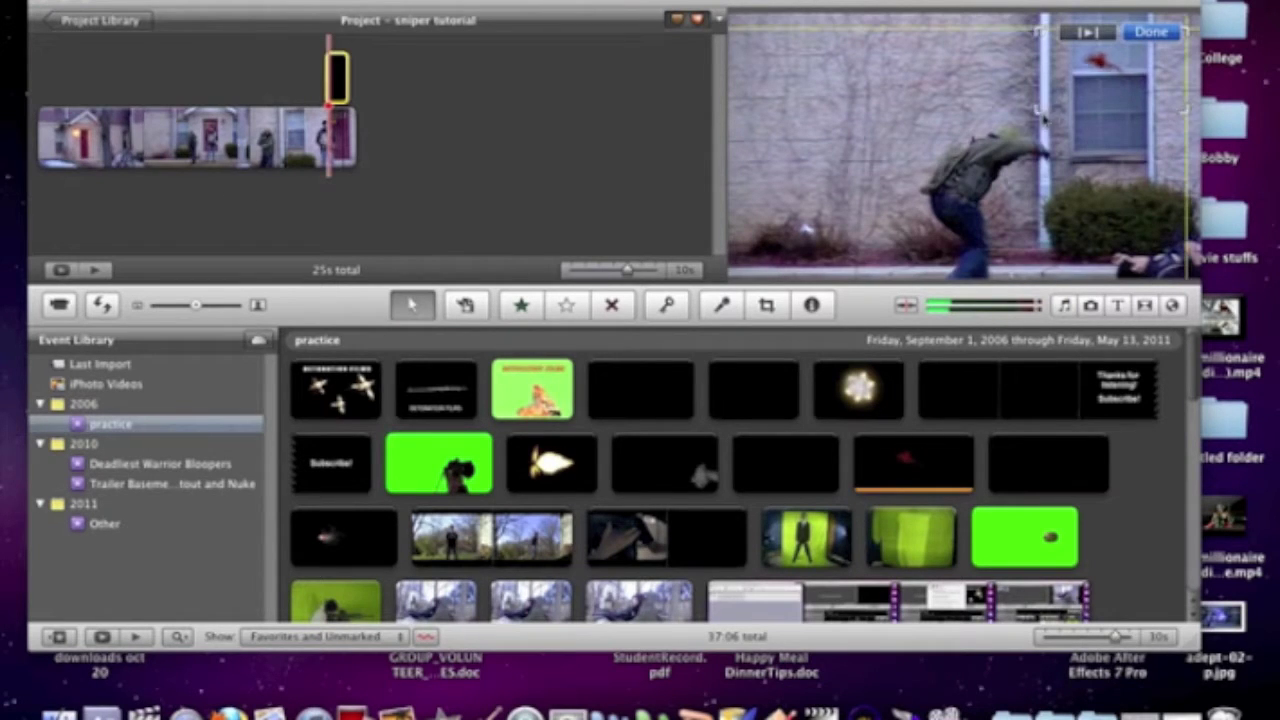
pyautogui.moveTo(1083, 82); pyautogui.dragTo(978, 189)
pyautogui.press('space')
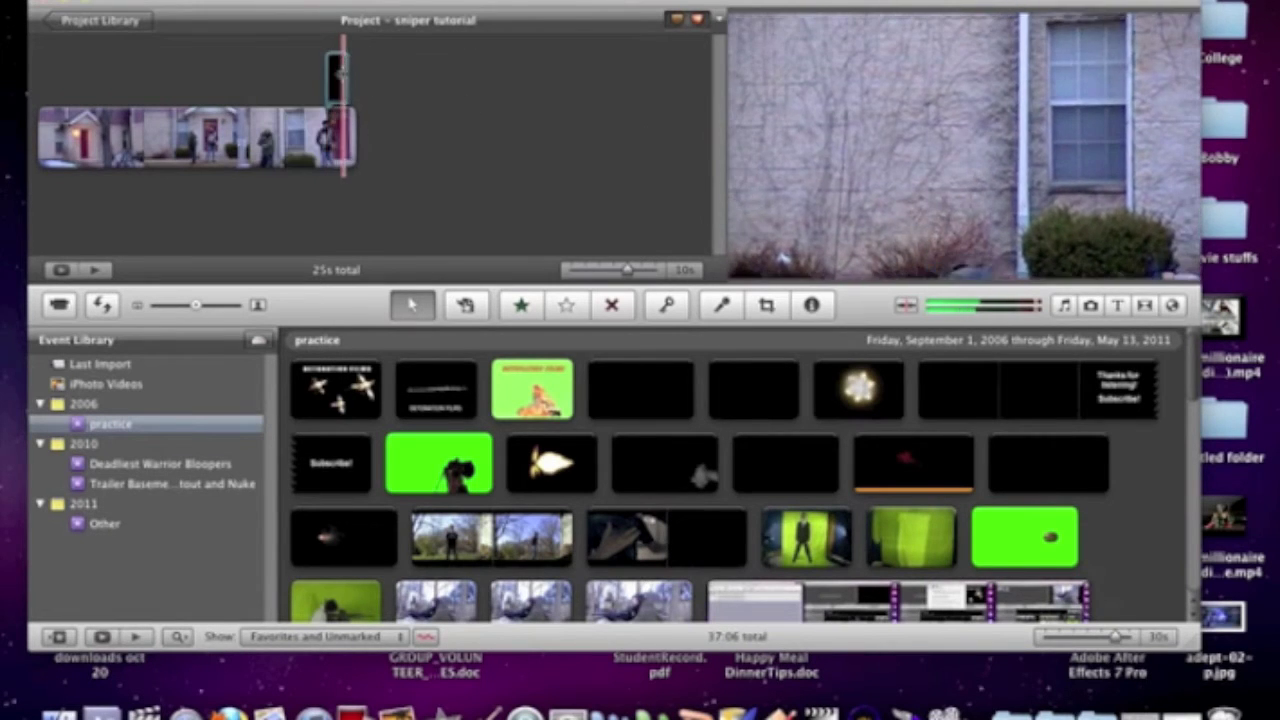
# Step: Preview the video effects available for the main project clip without applying any
pyautogui.click(281, 100)
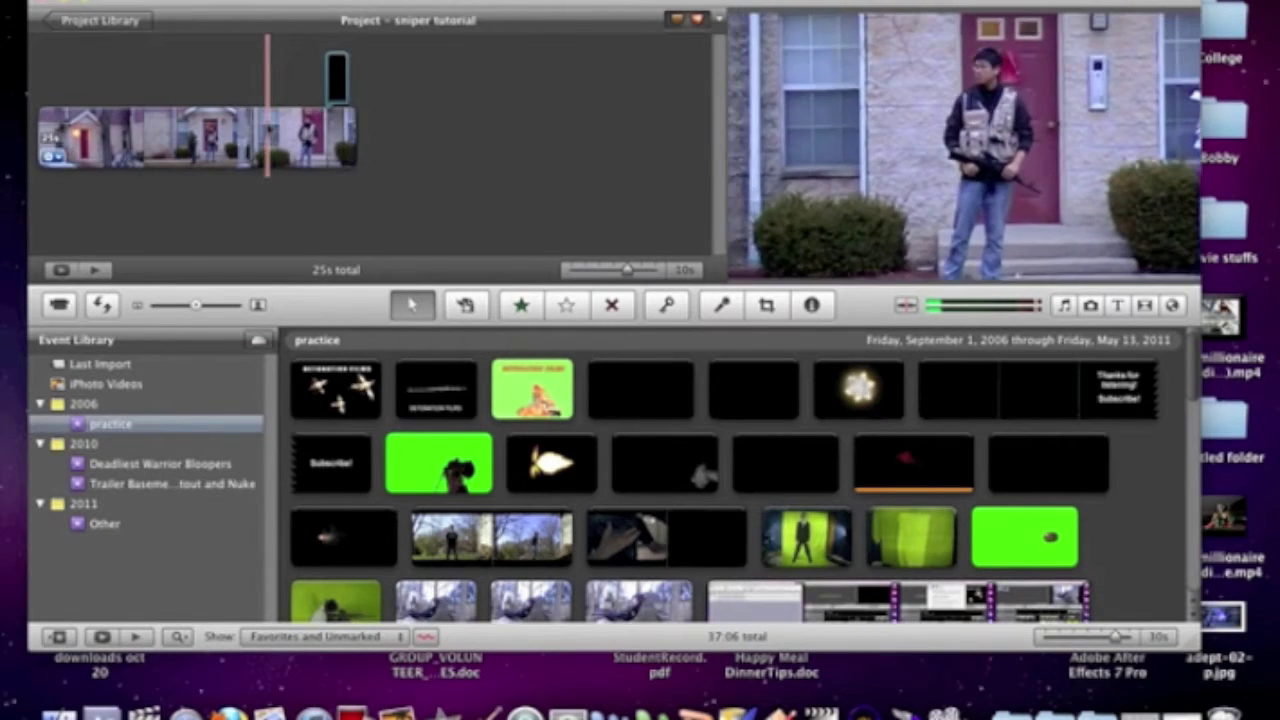
pyautogui.doubleClick(286, 133)
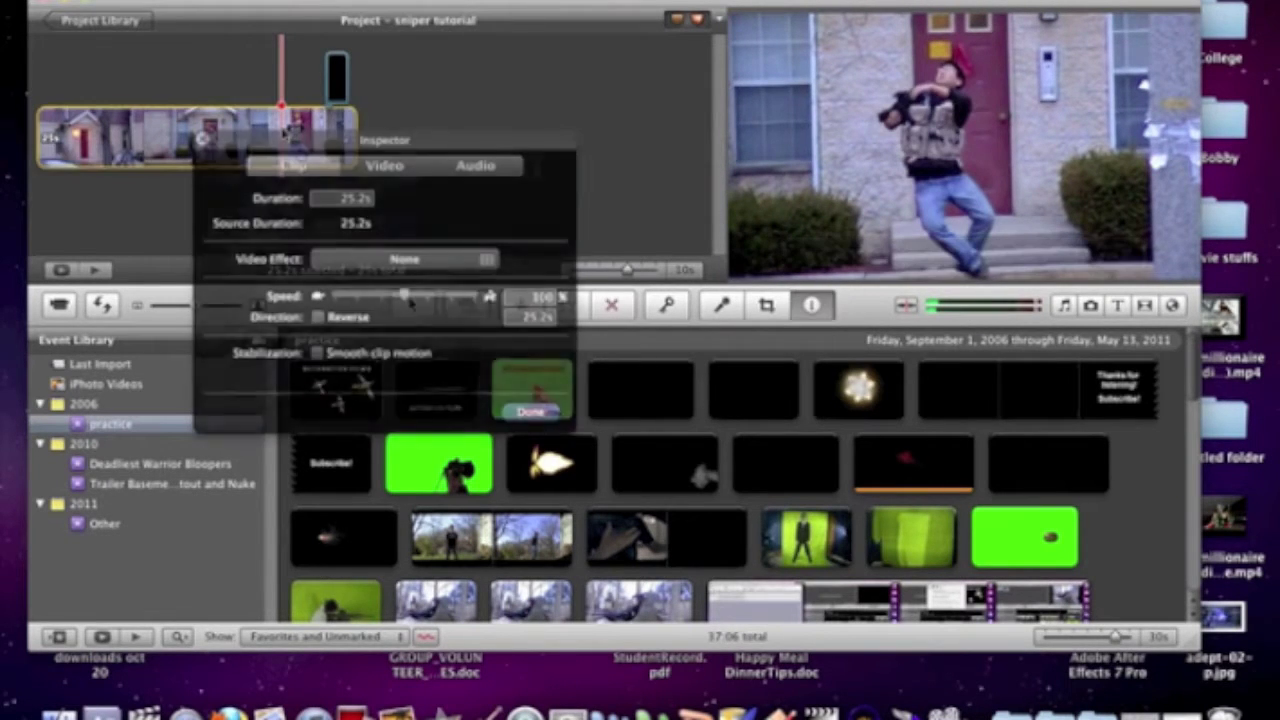
pyautogui.click(405, 259)
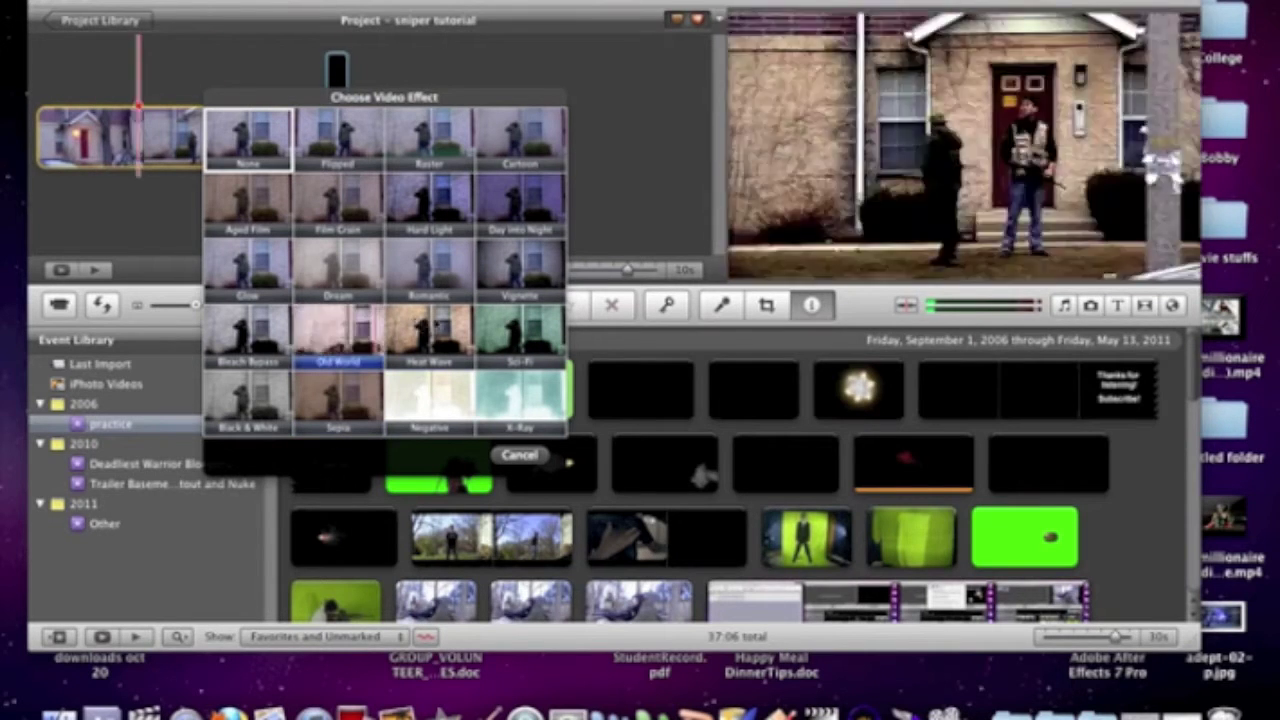
pyautogui.click(510, 458)
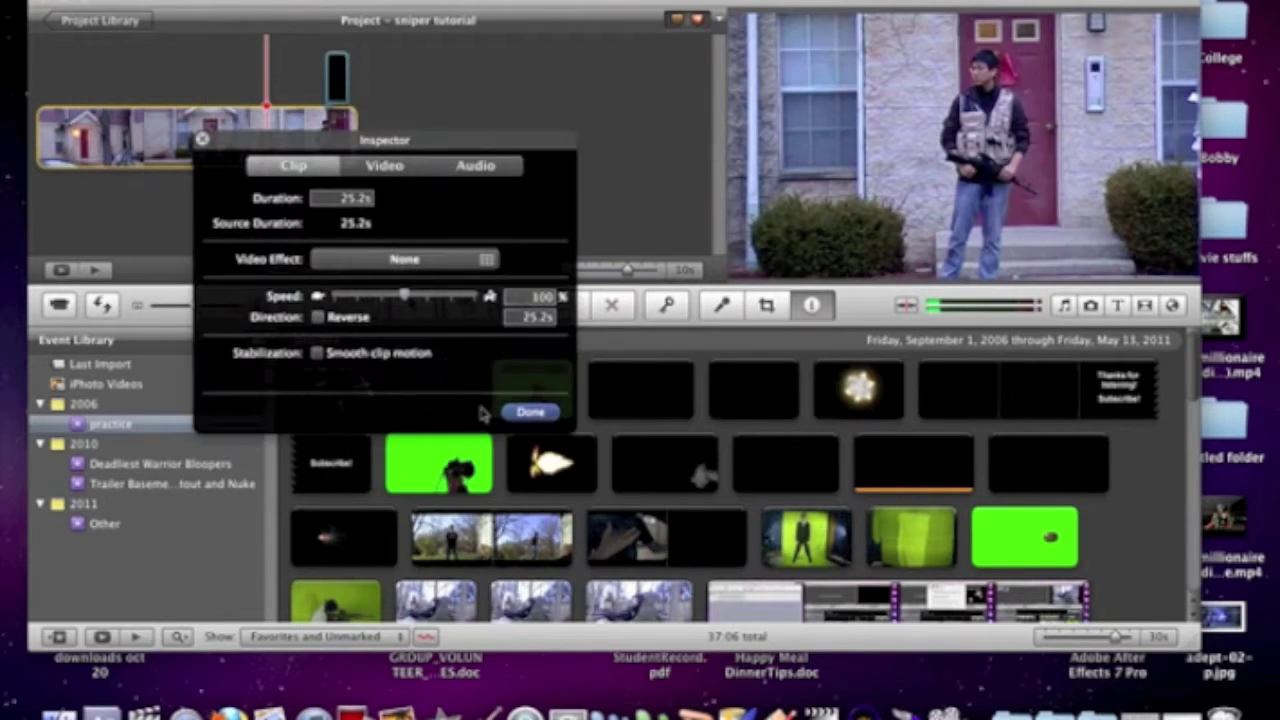
pyautogui.click(524, 418)
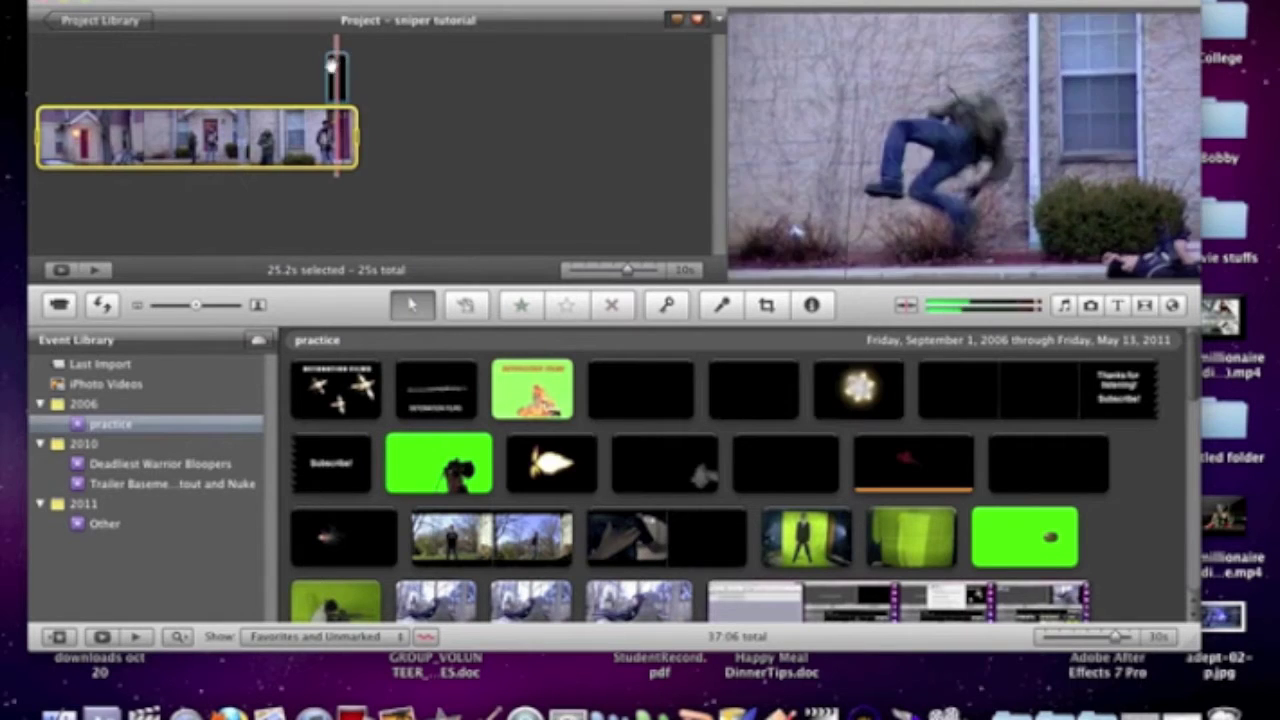
# Step: Examine the video effect choices for the overlaid blood clip and leave its effect set to None
pyautogui.click(338, 77)
pyautogui.doubleClick(338, 77)
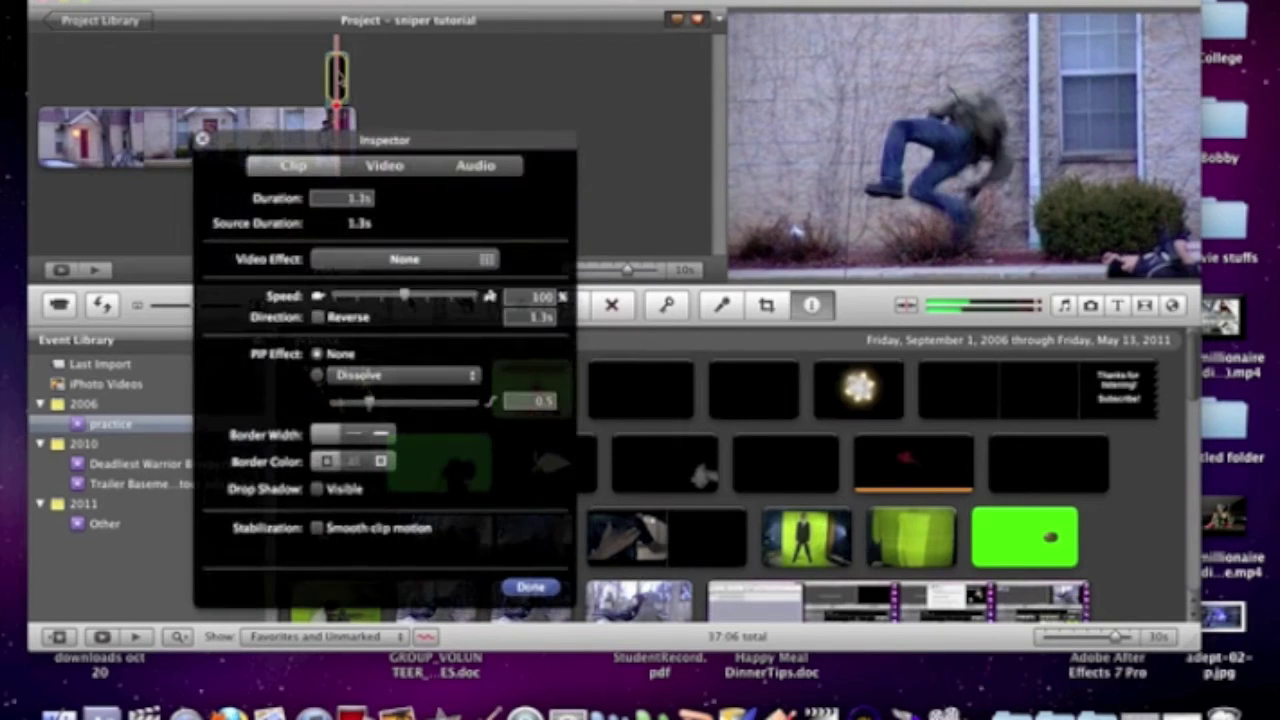
pyautogui.click(433, 260)
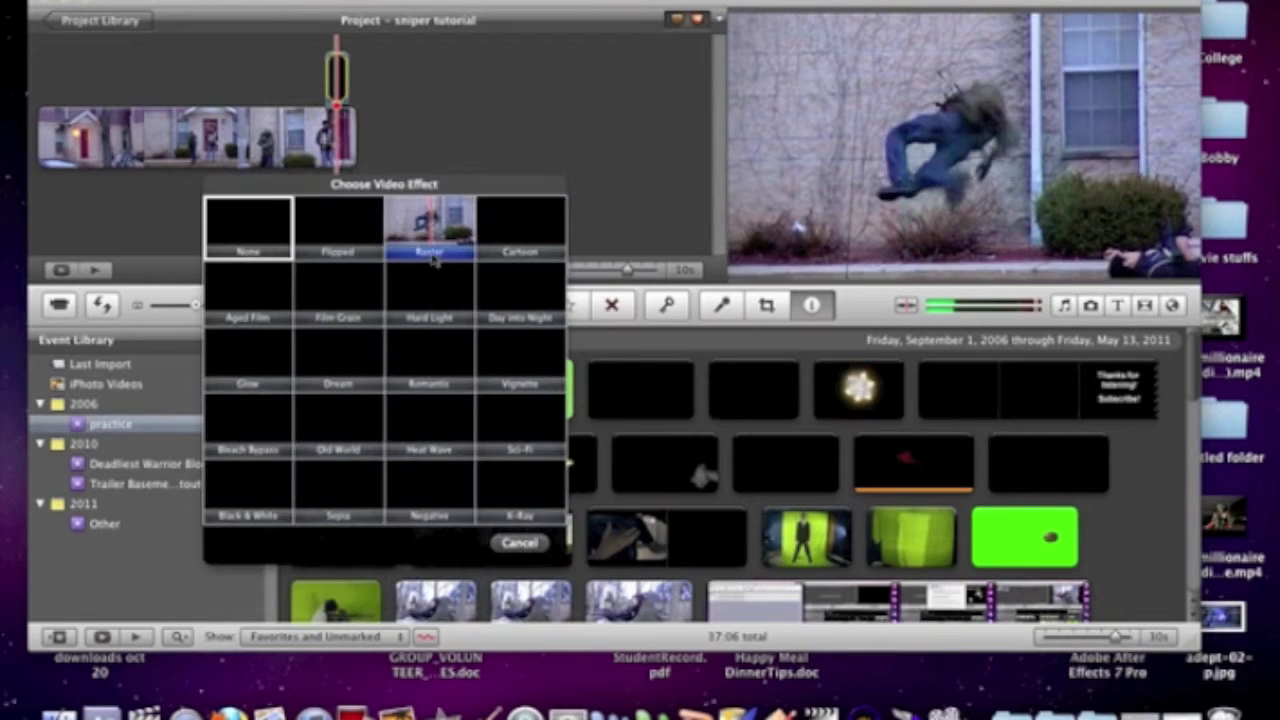
pyautogui.click(519, 542)
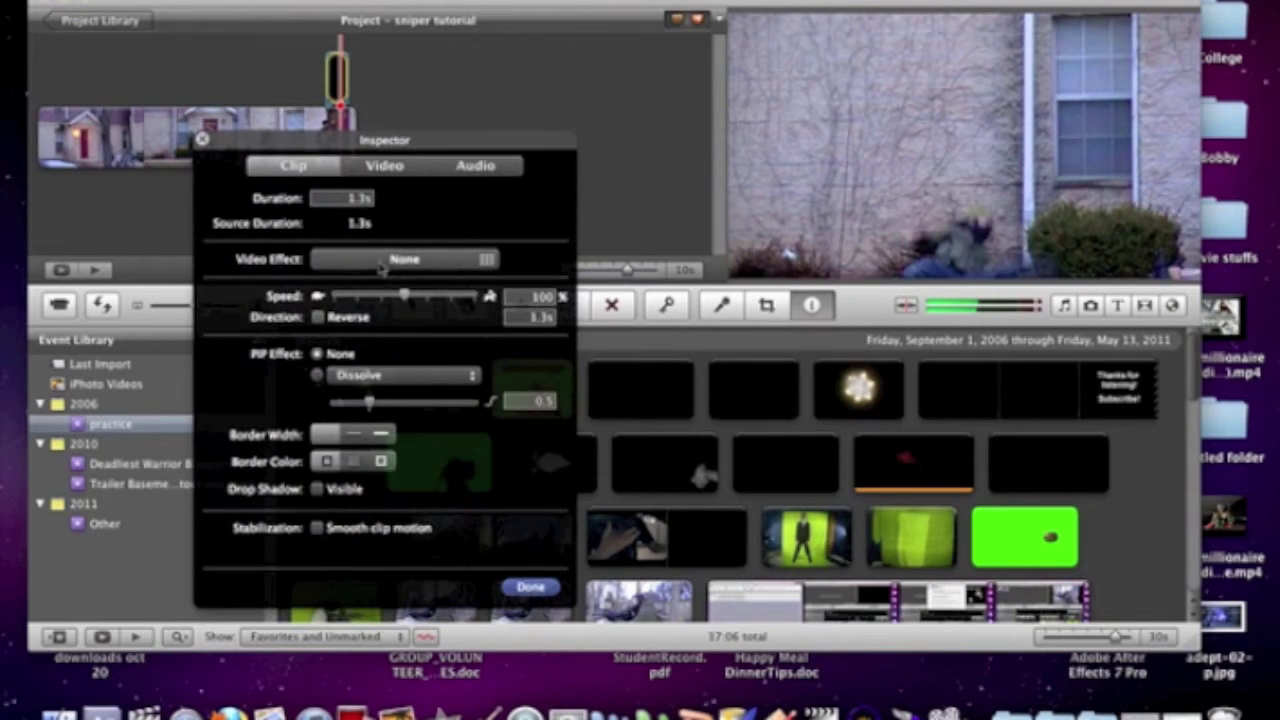
pyautogui.click(531, 588)
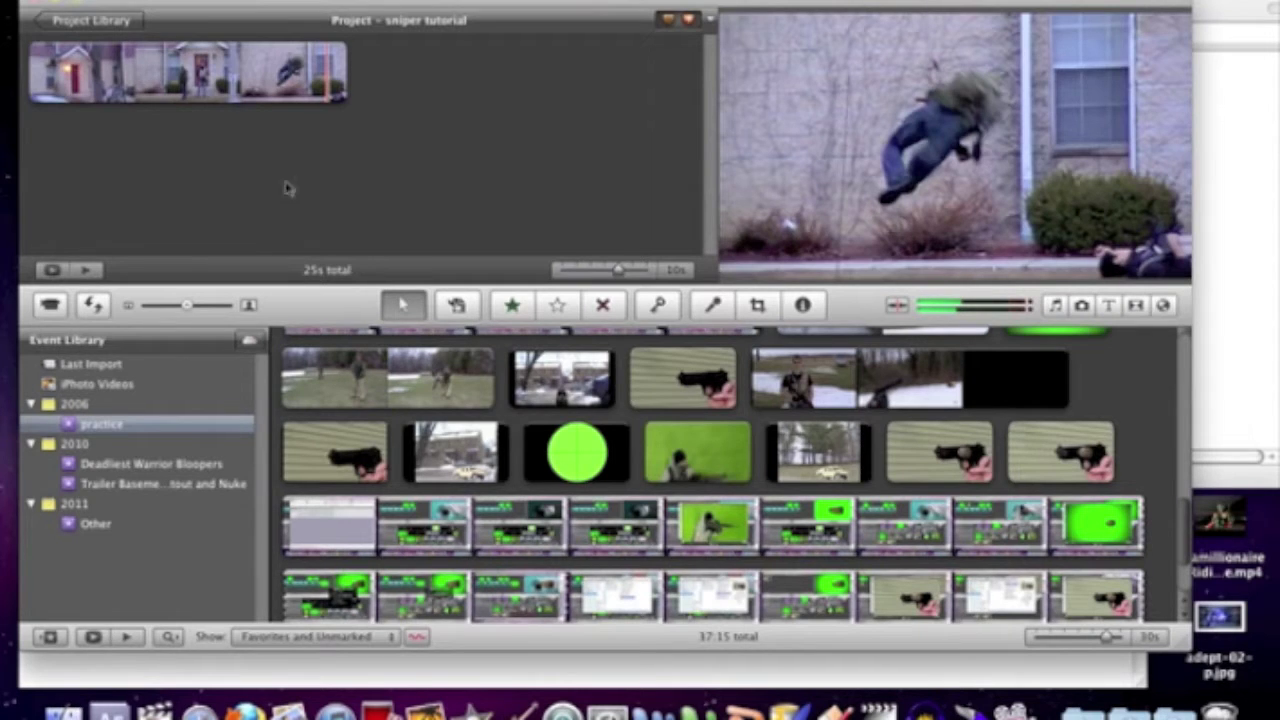
# Step: Preview effects such as Hard Light on the project's main clip and close its inspector without choosing one
pyautogui.click(313, 88)
pyautogui.press('i')
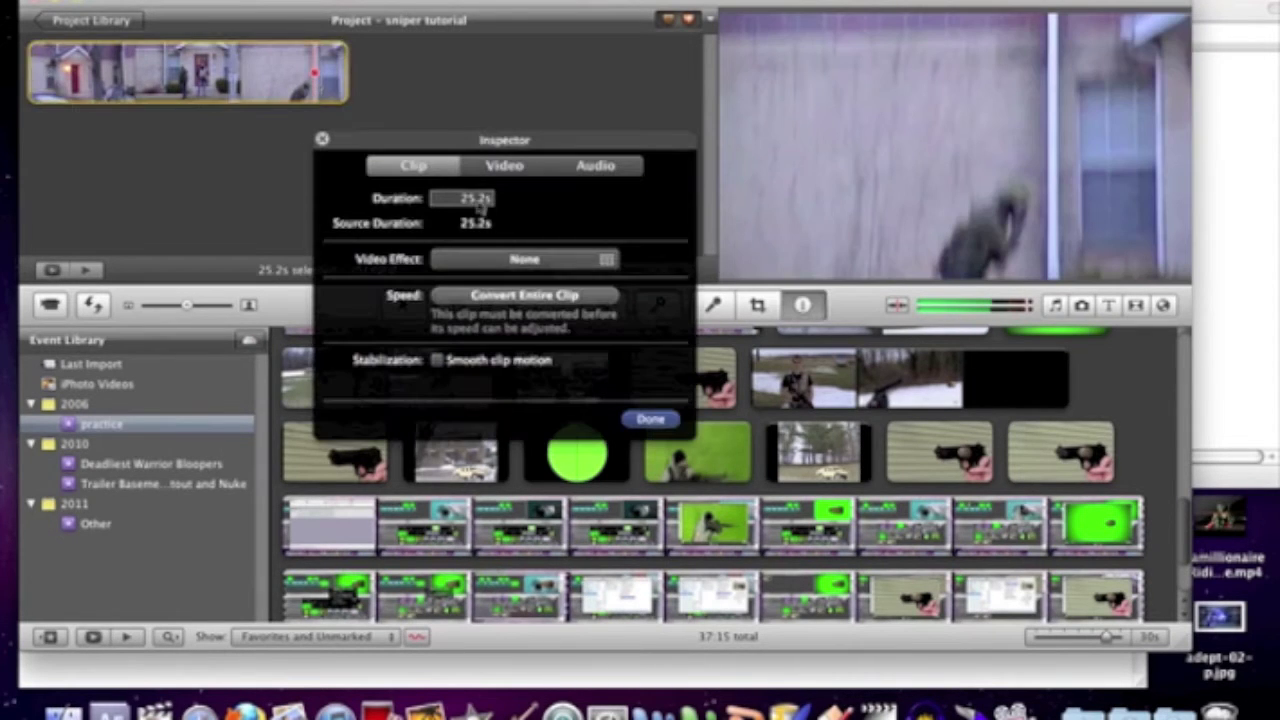
pyautogui.click(522, 260)
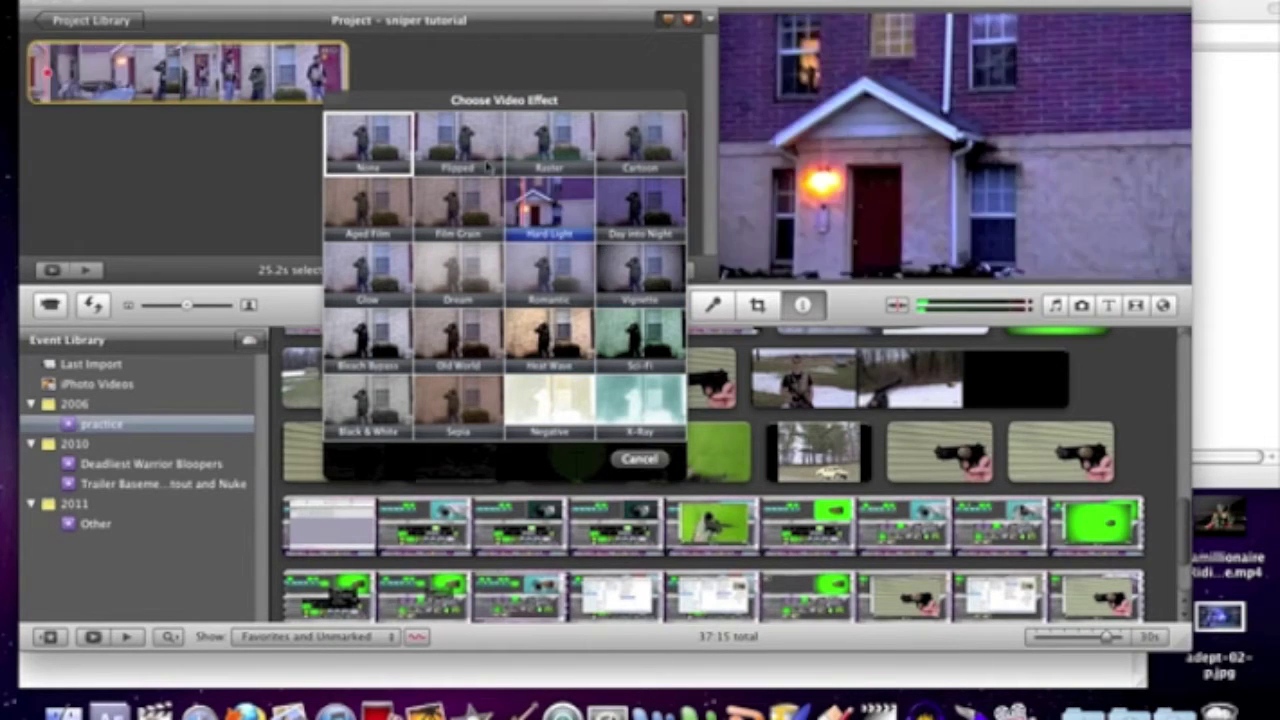
pyautogui.click(277, 208)
pyautogui.click(277, 208)
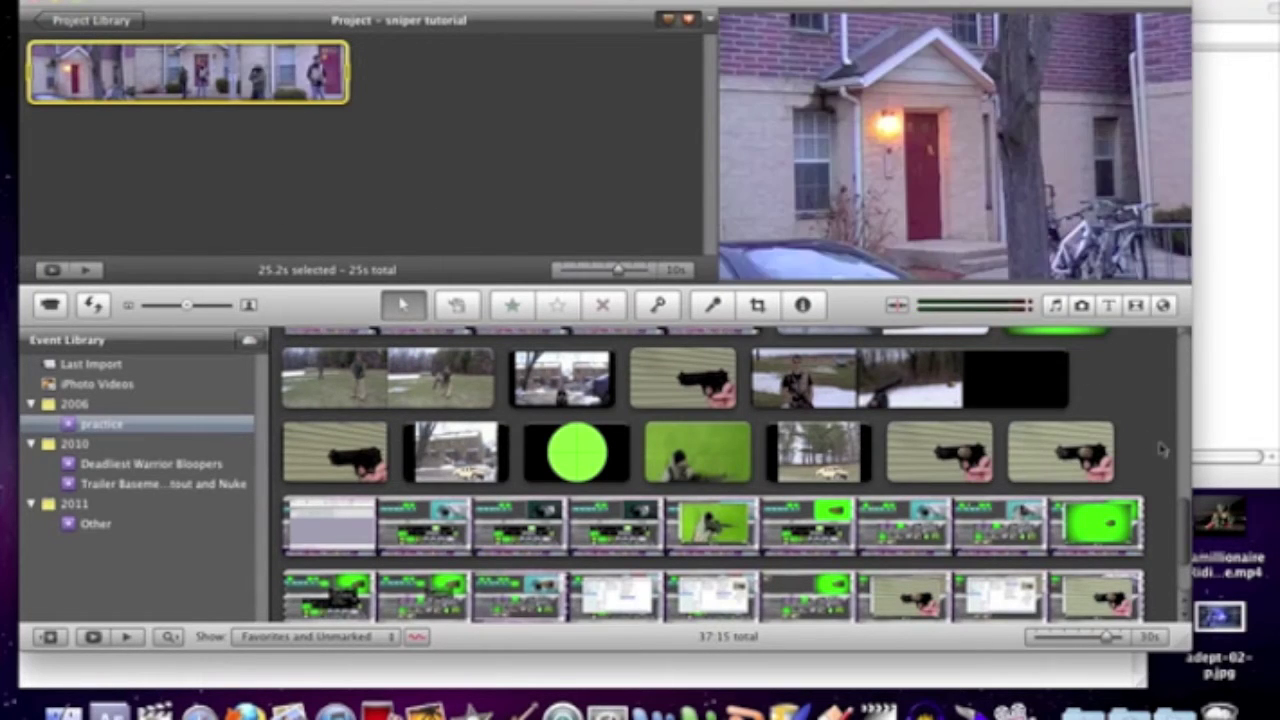
pyautogui.scroll(10, 1163, 449)
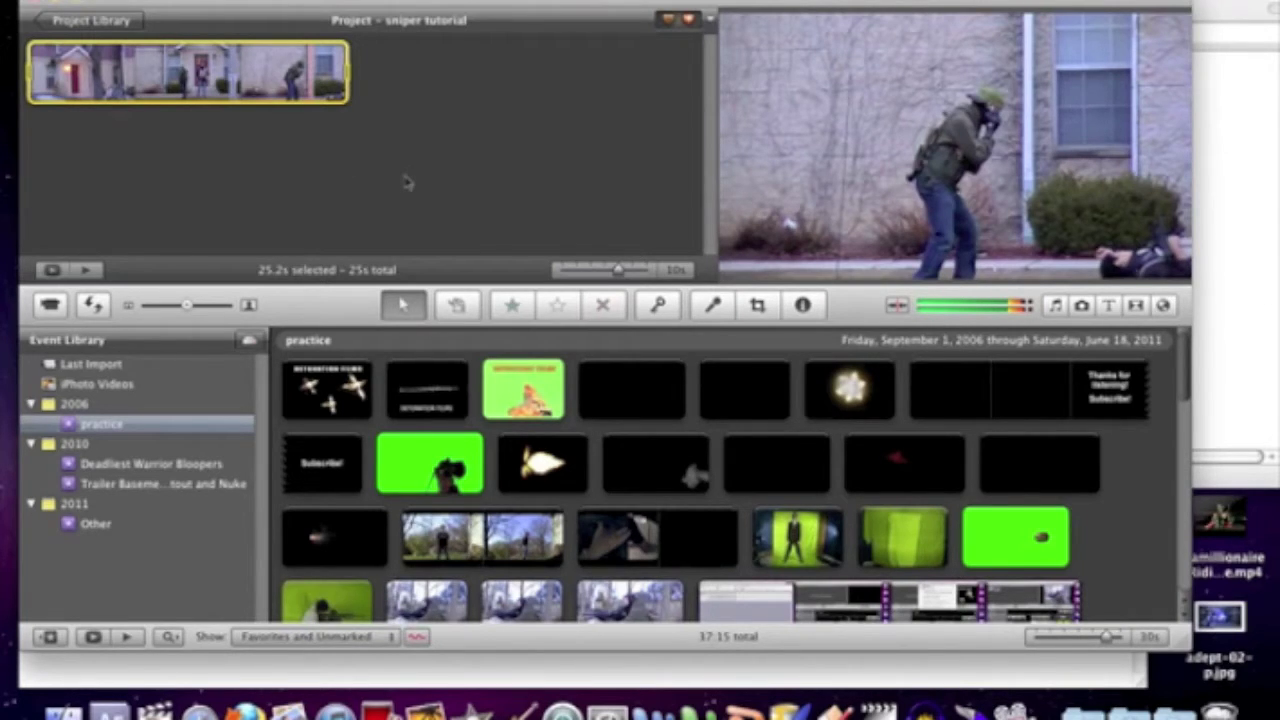
# Step: Switch to the web browser and restrict the Google Advanced Image Search for sniper scope to PNG files
pyautogui.press('F9')
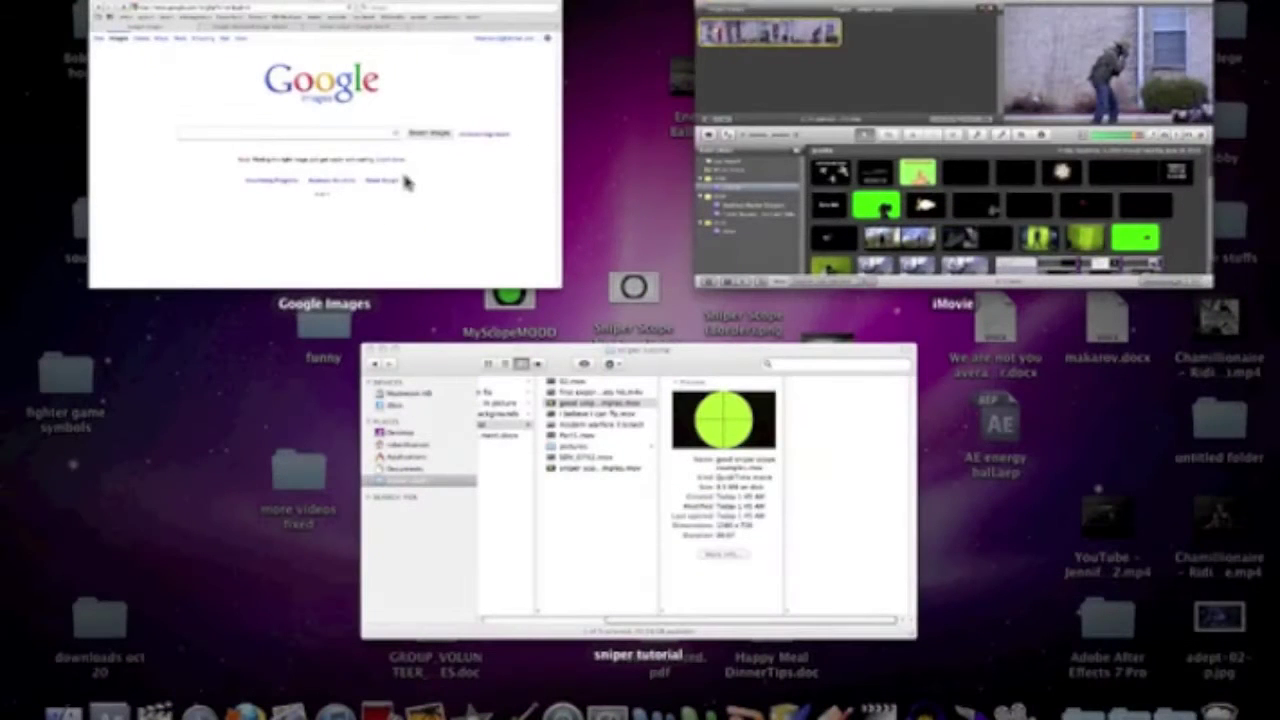
pyautogui.click(465, 171)
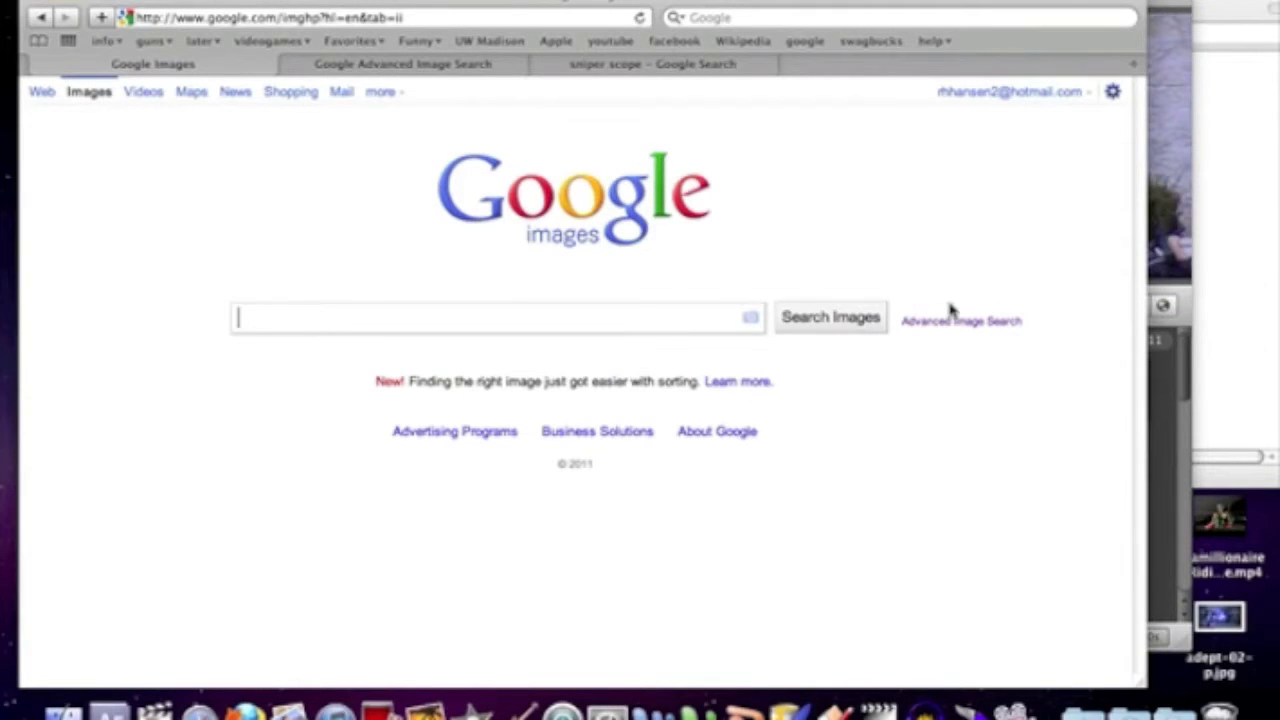
pyautogui.click(358, 66)
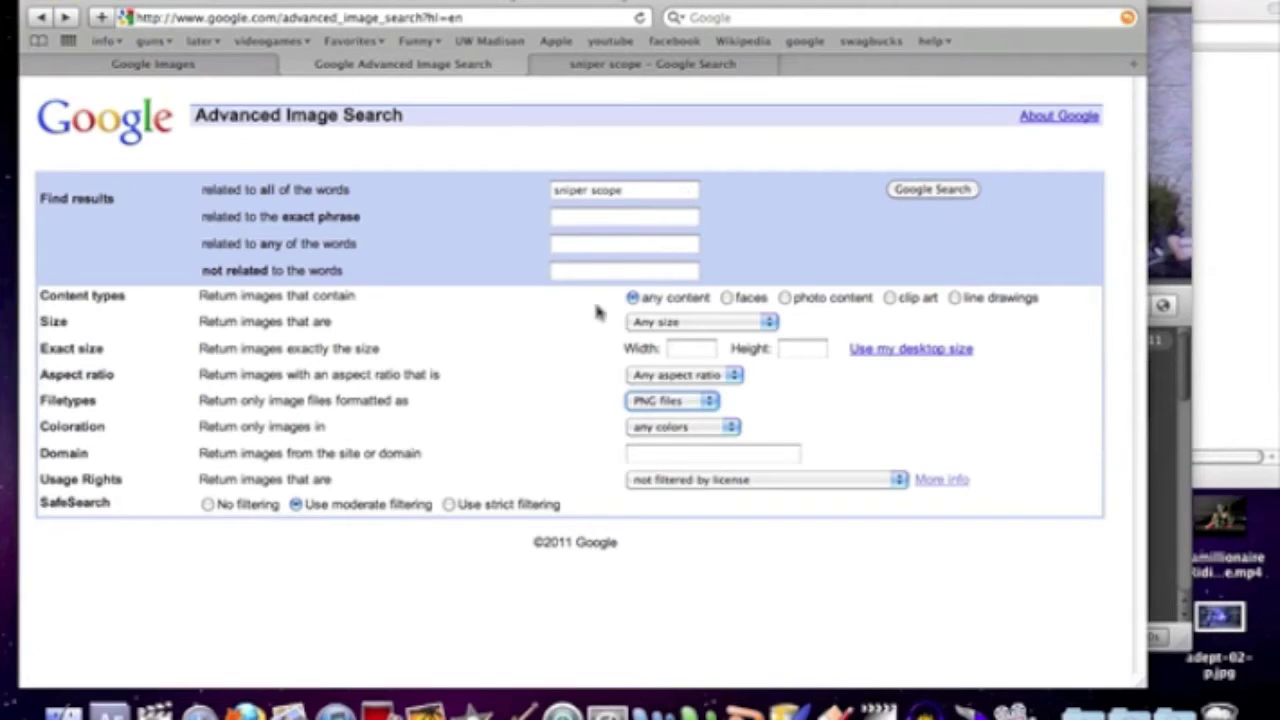
pyautogui.click(709, 402)
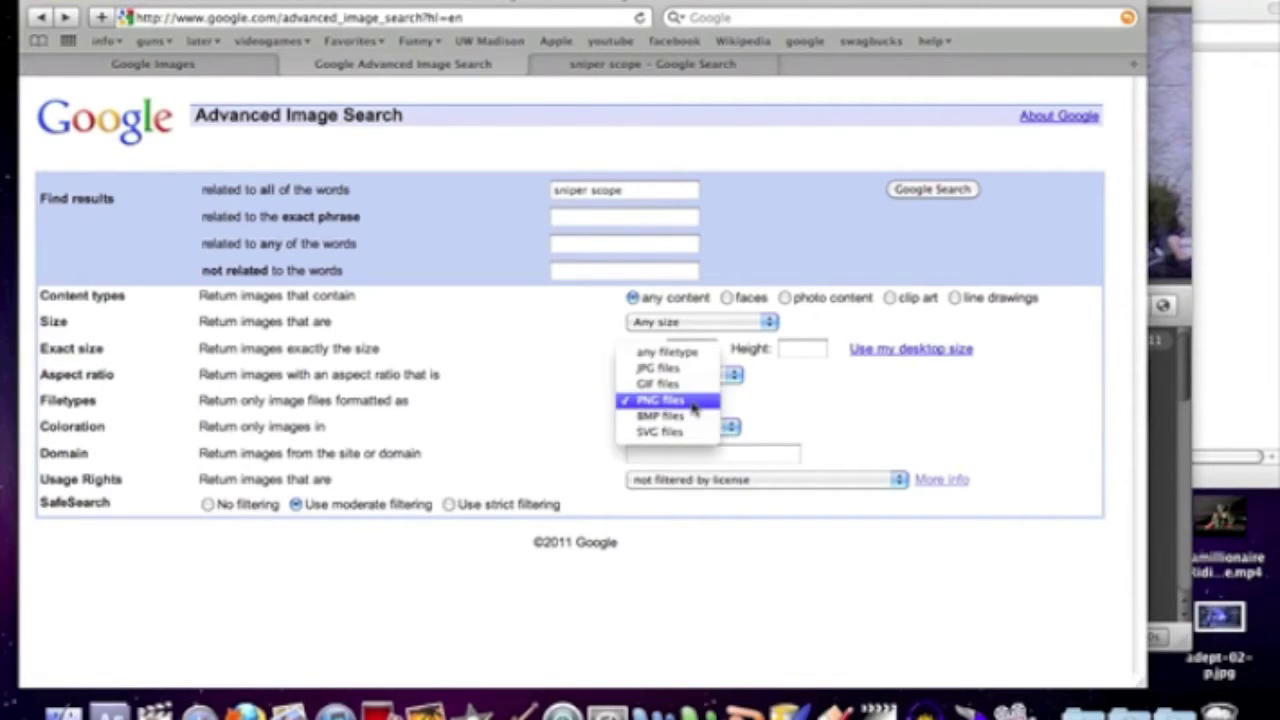
pyautogui.click(692, 402)
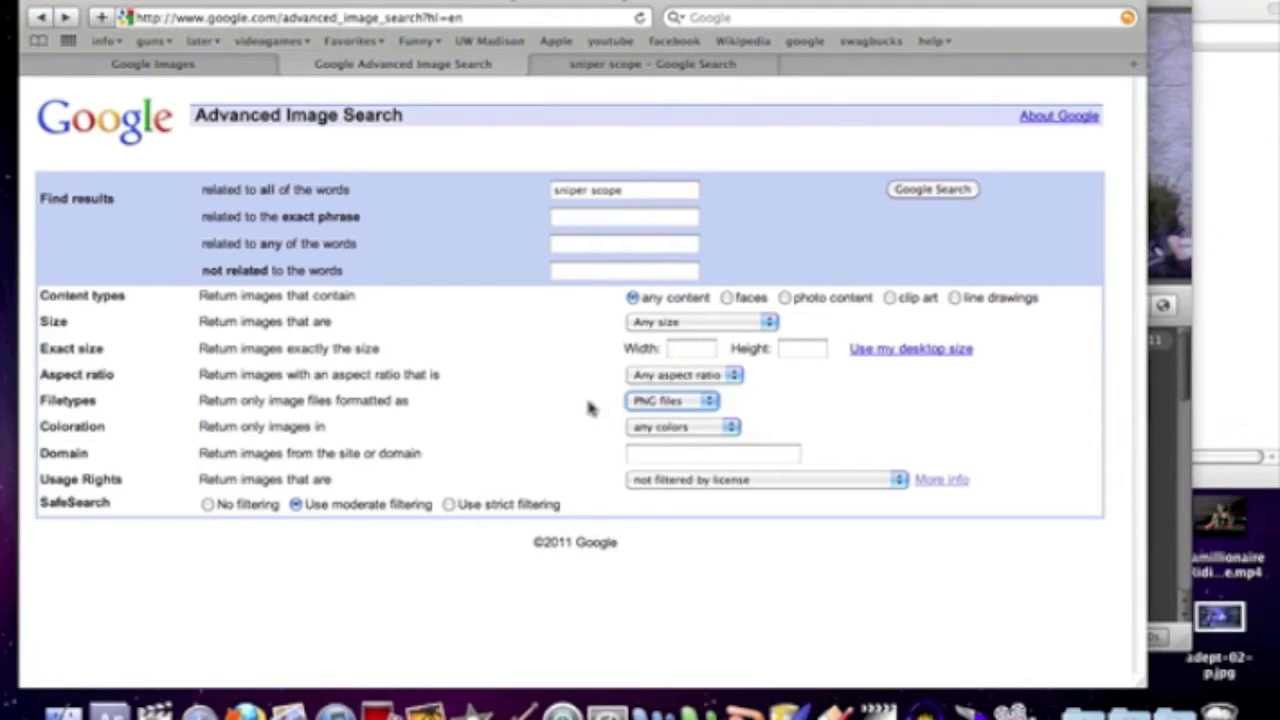
# Step: Look through the Google Images results for sniper scope PNG files
pyautogui.click(641, 66)
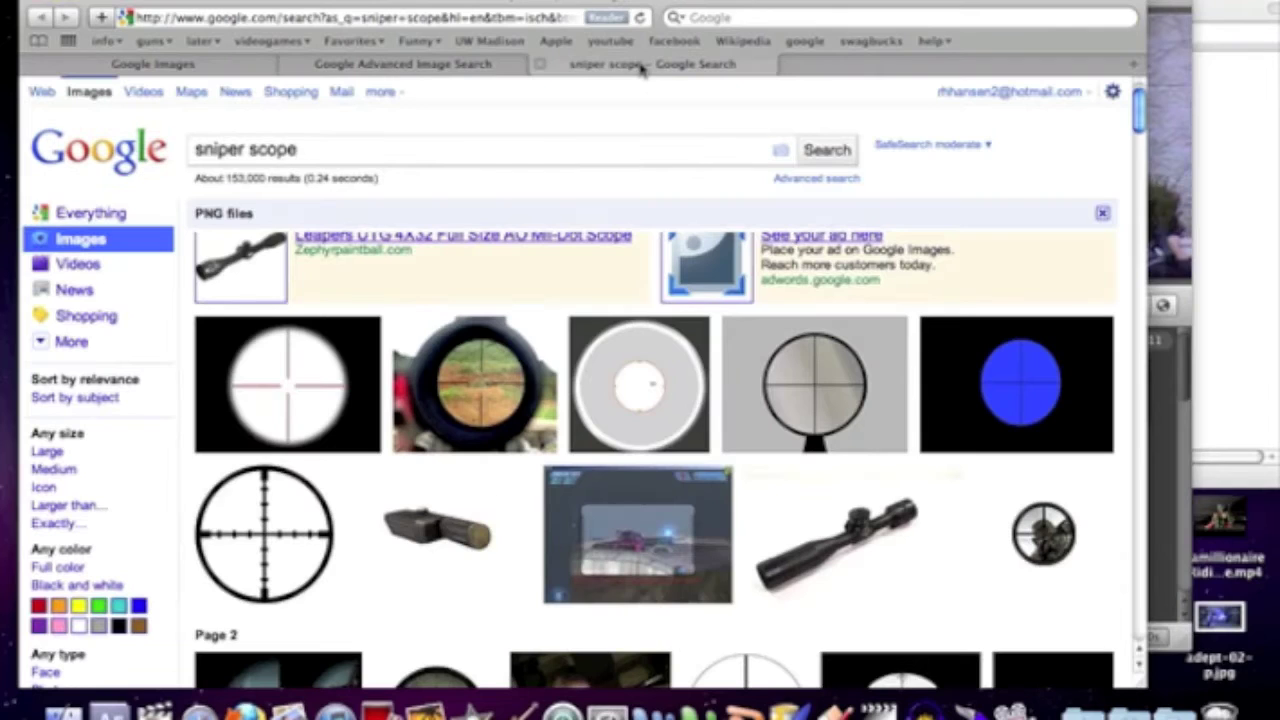
pyautogui.scroll(-5, 512, 533)
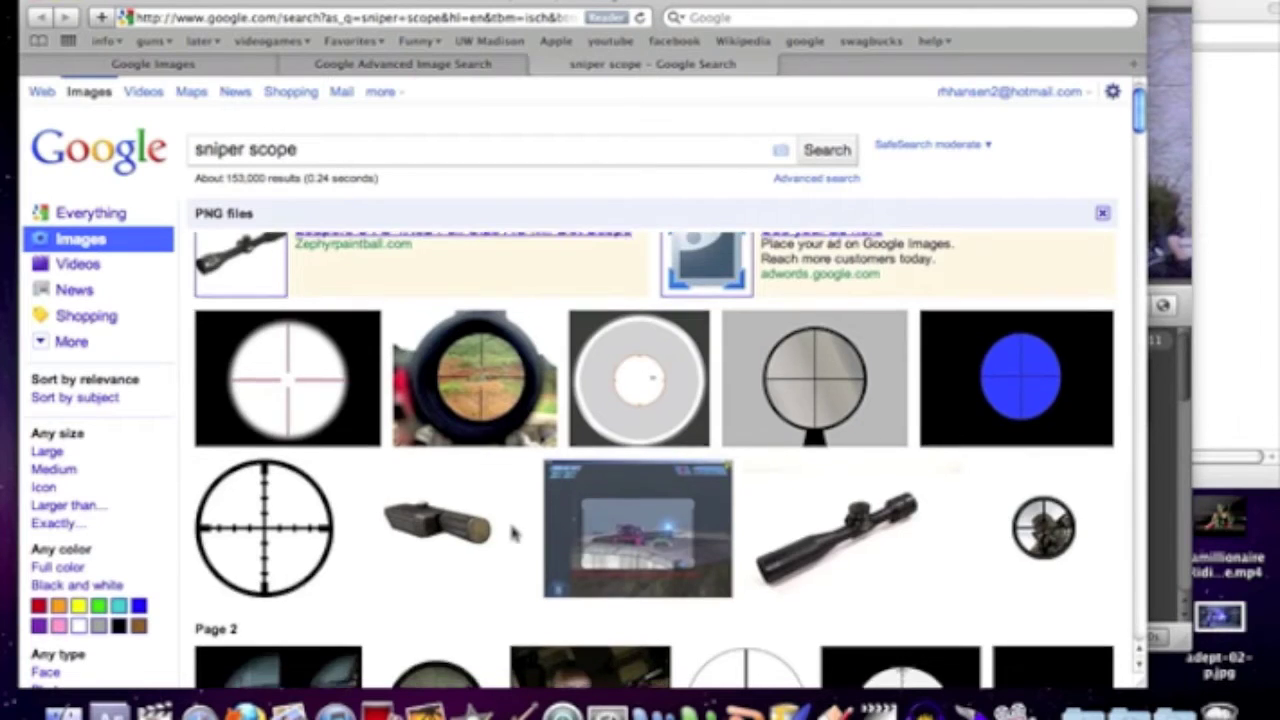
pyautogui.scroll(-4, 512, 533)
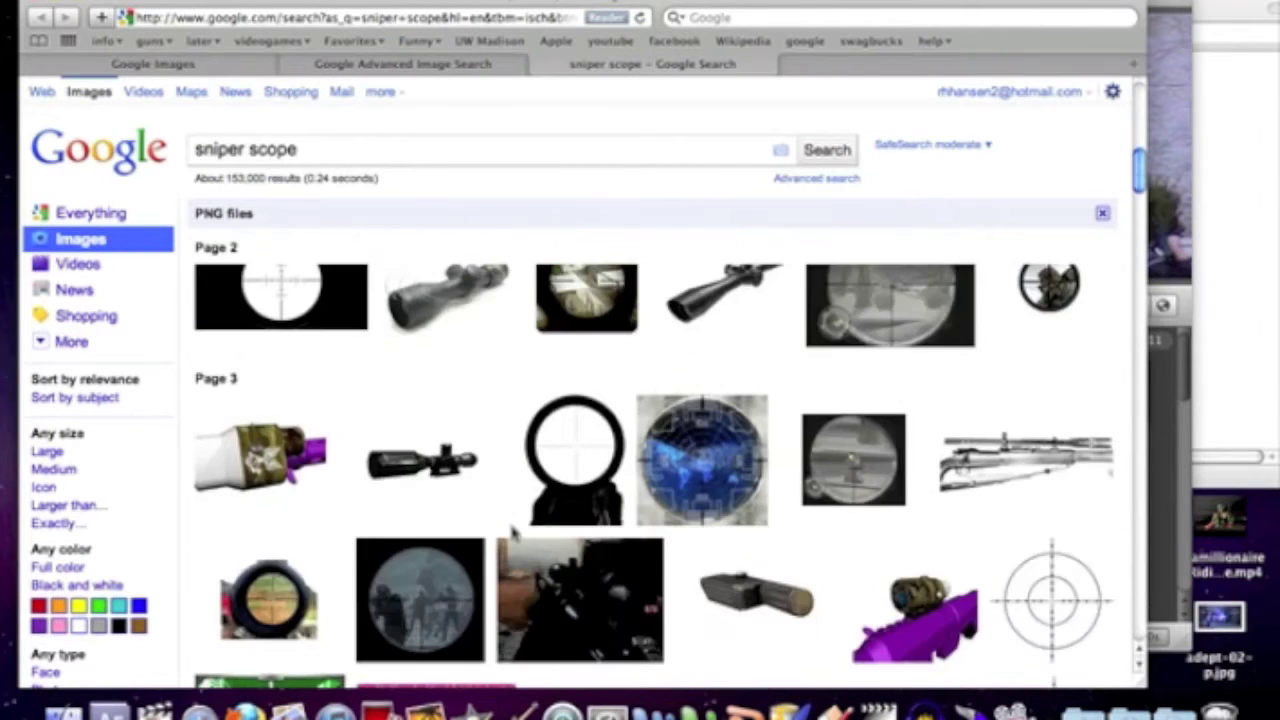
pyautogui.scroll(9, 512, 533)
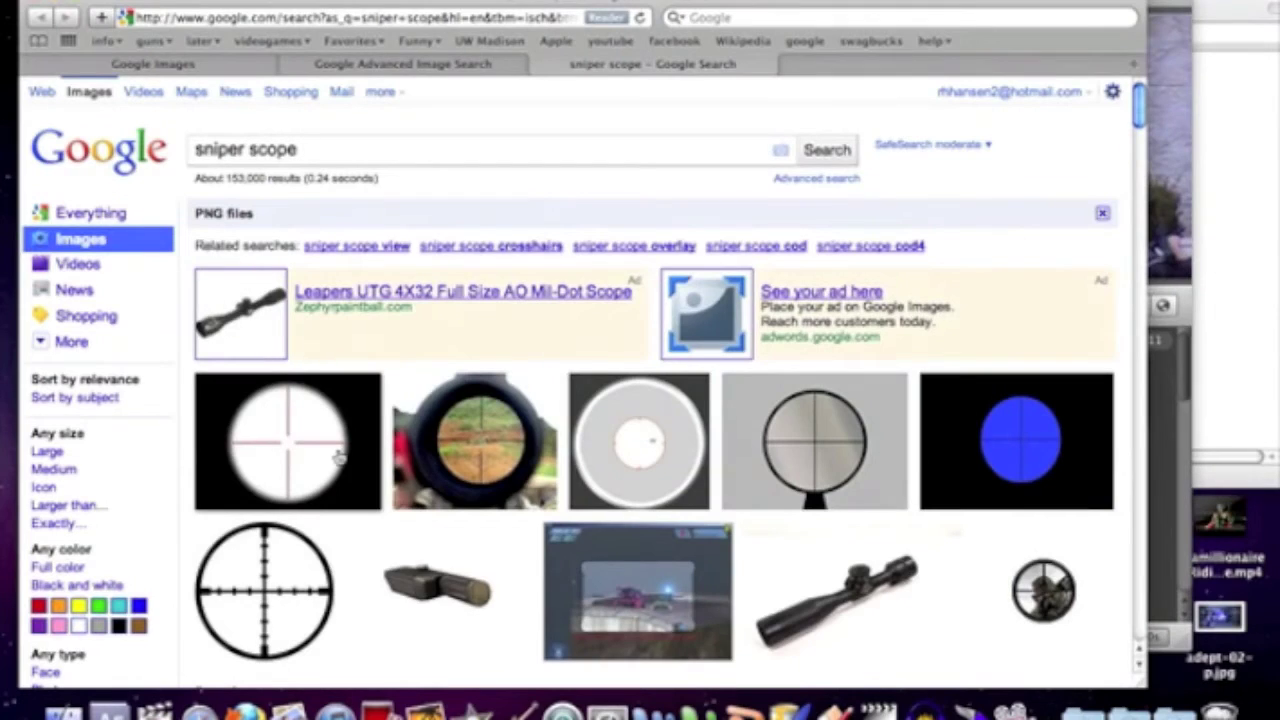
pyautogui.moveTo(318, 418)
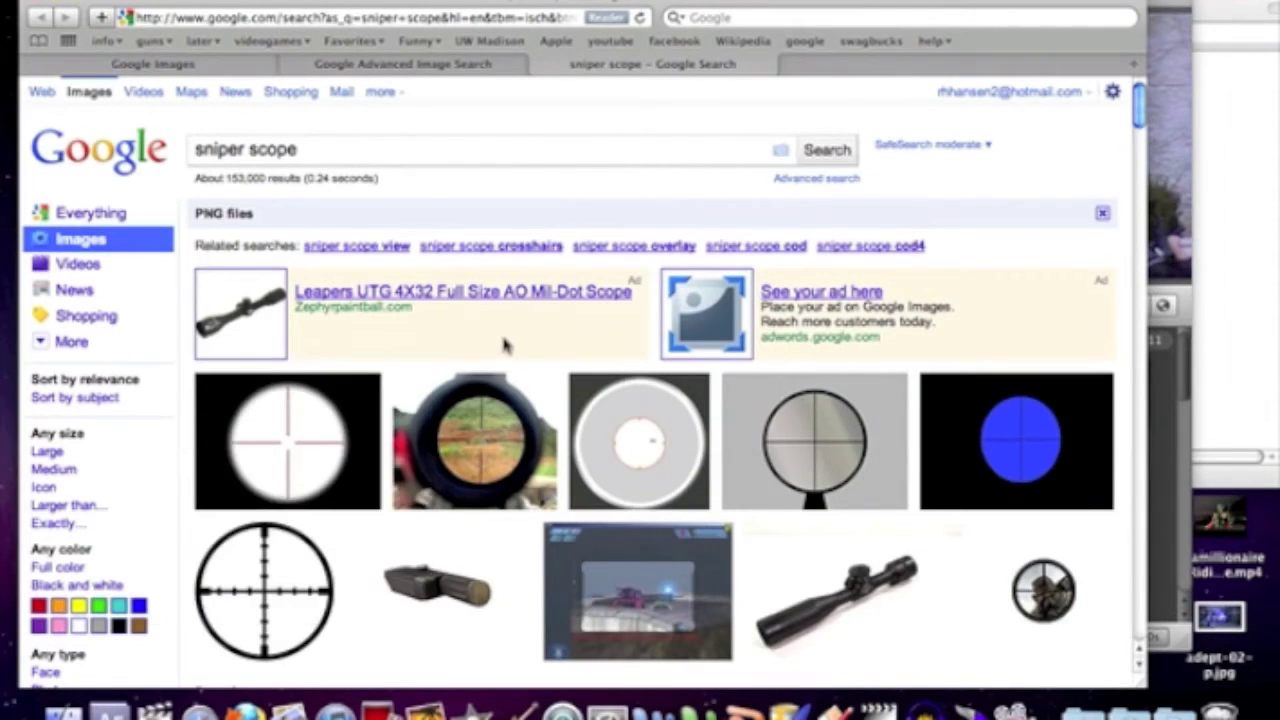
# Step: Switch to Finder and preview Sniper Scope (Border).png and Sniper Scope (No Border).png in the sniper tutorial's pictures folder
pyautogui.press('F9')
pyautogui.click(686, 527)
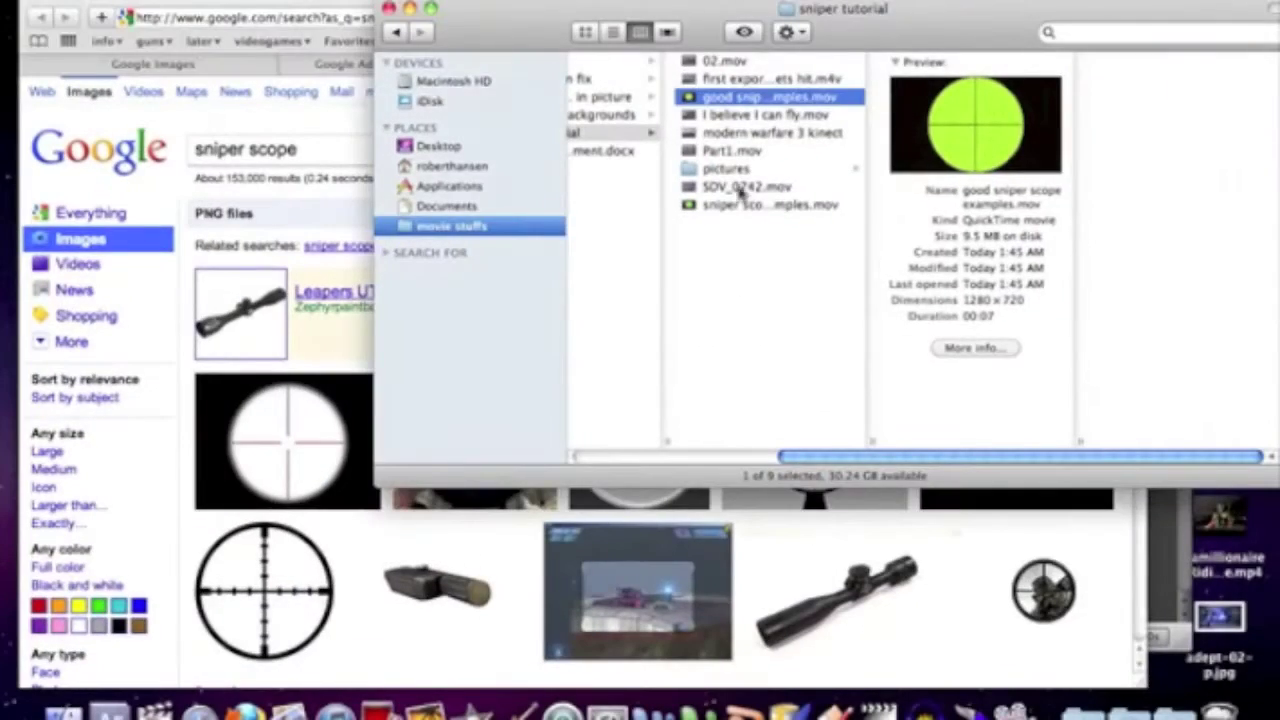
pyautogui.click(726, 170)
pyautogui.click(935, 79)
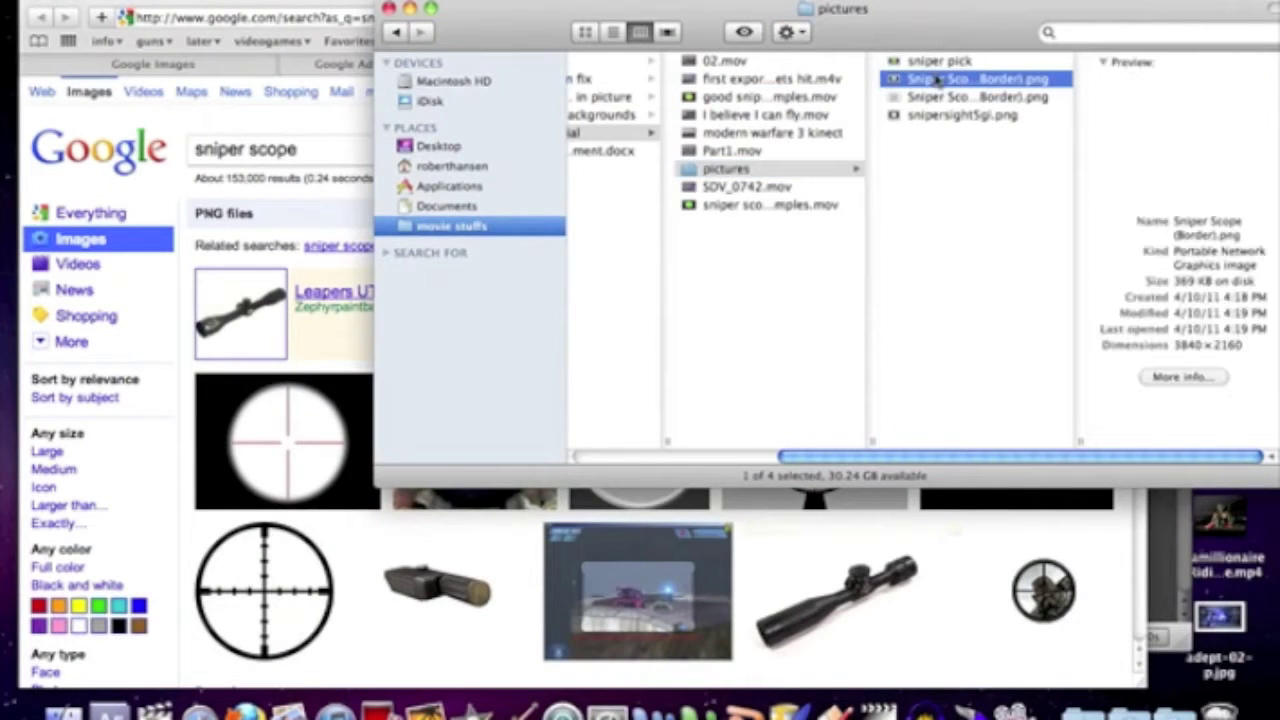
pyautogui.moveTo(946, 33); pyautogui.dragTo(830, 38)
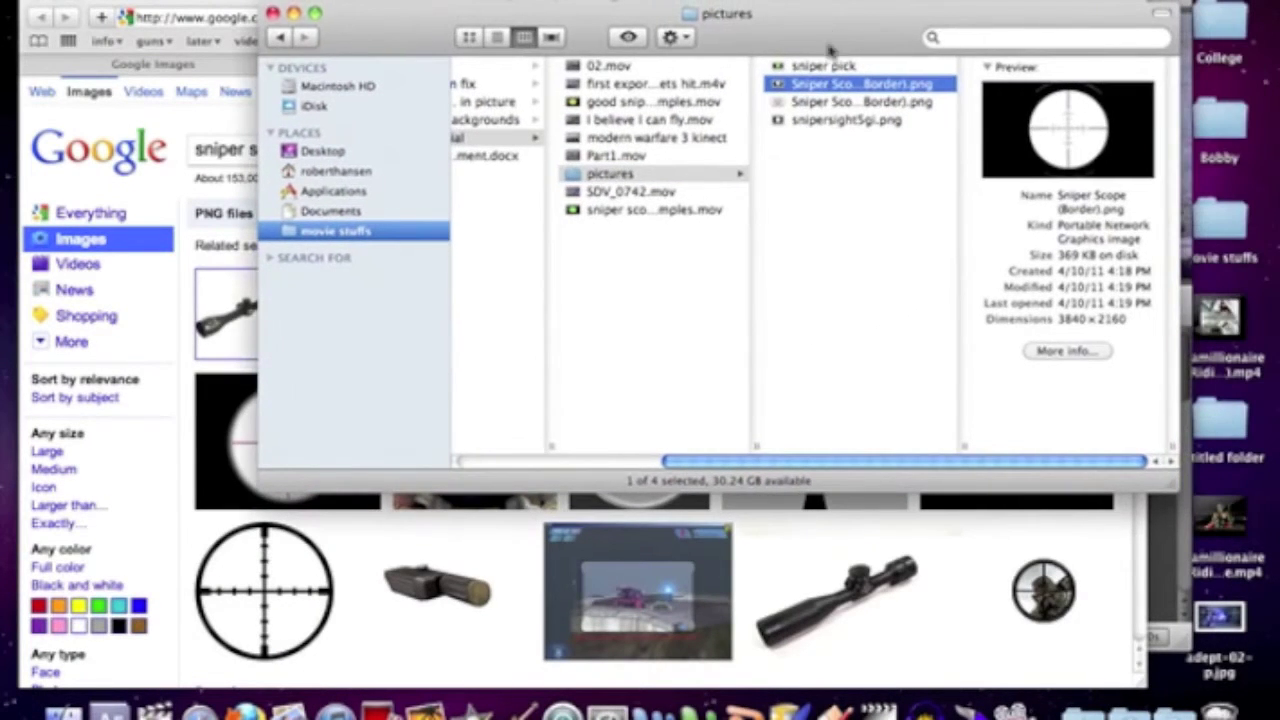
pyautogui.press('space')
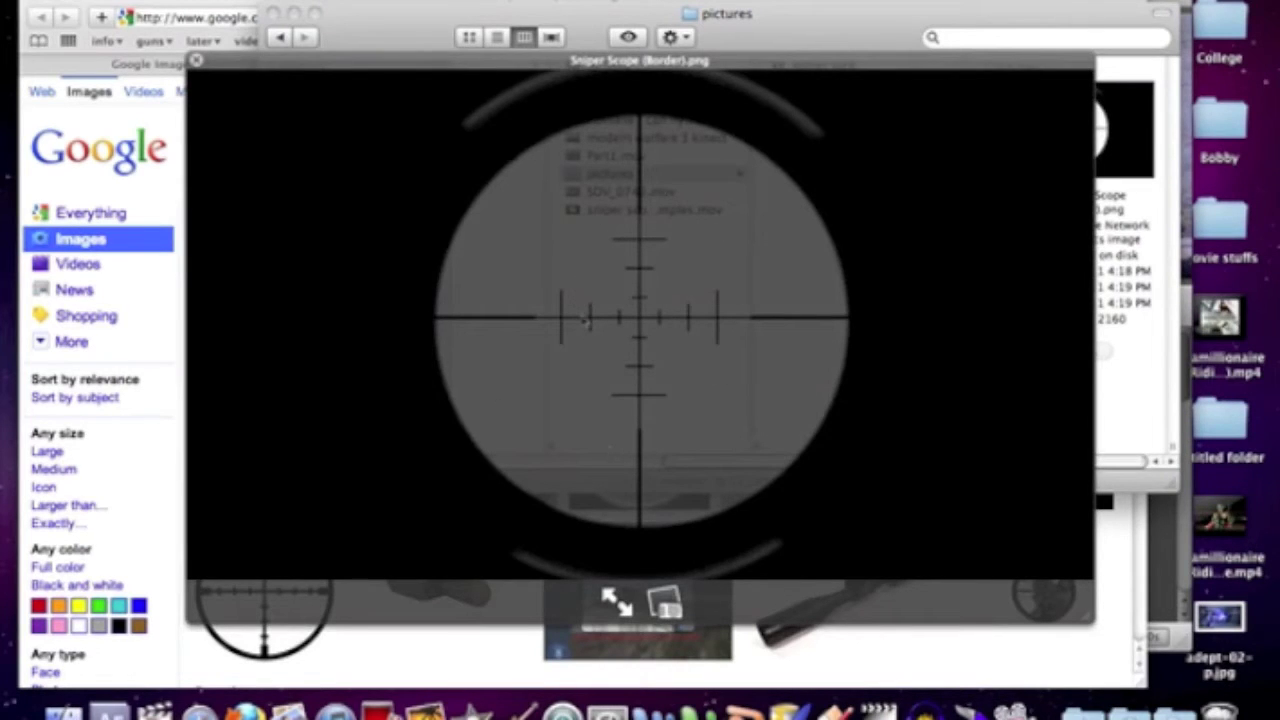
pyautogui.press('Down')
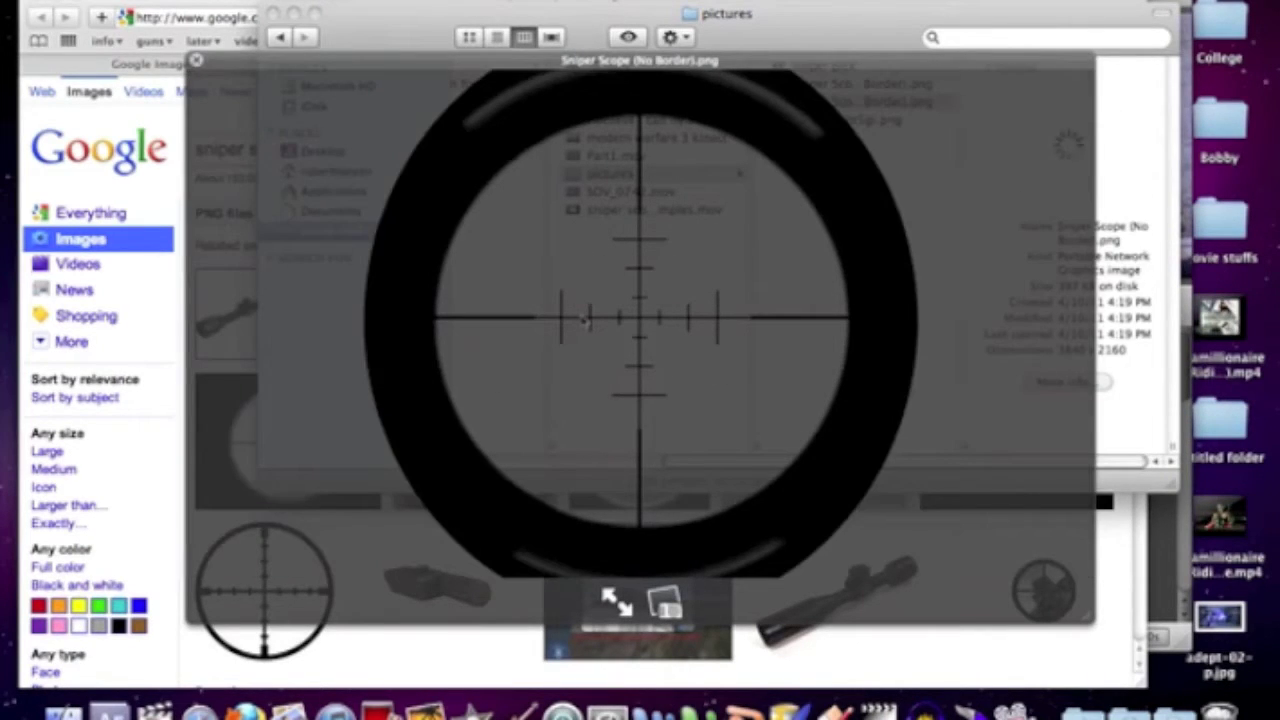
# Step: Preview snipersight5gi.png in the pictures folder, close the preview and minimise the web browser window
pyautogui.press('Down')
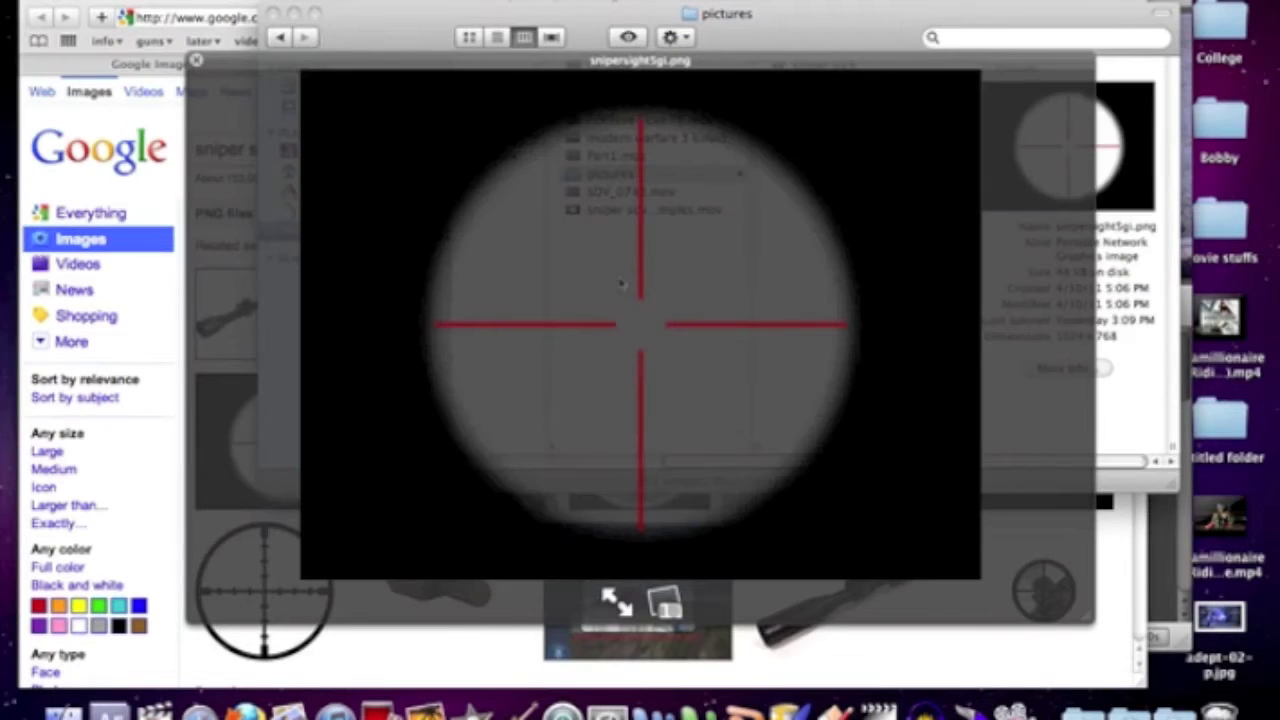
pyautogui.press('space')
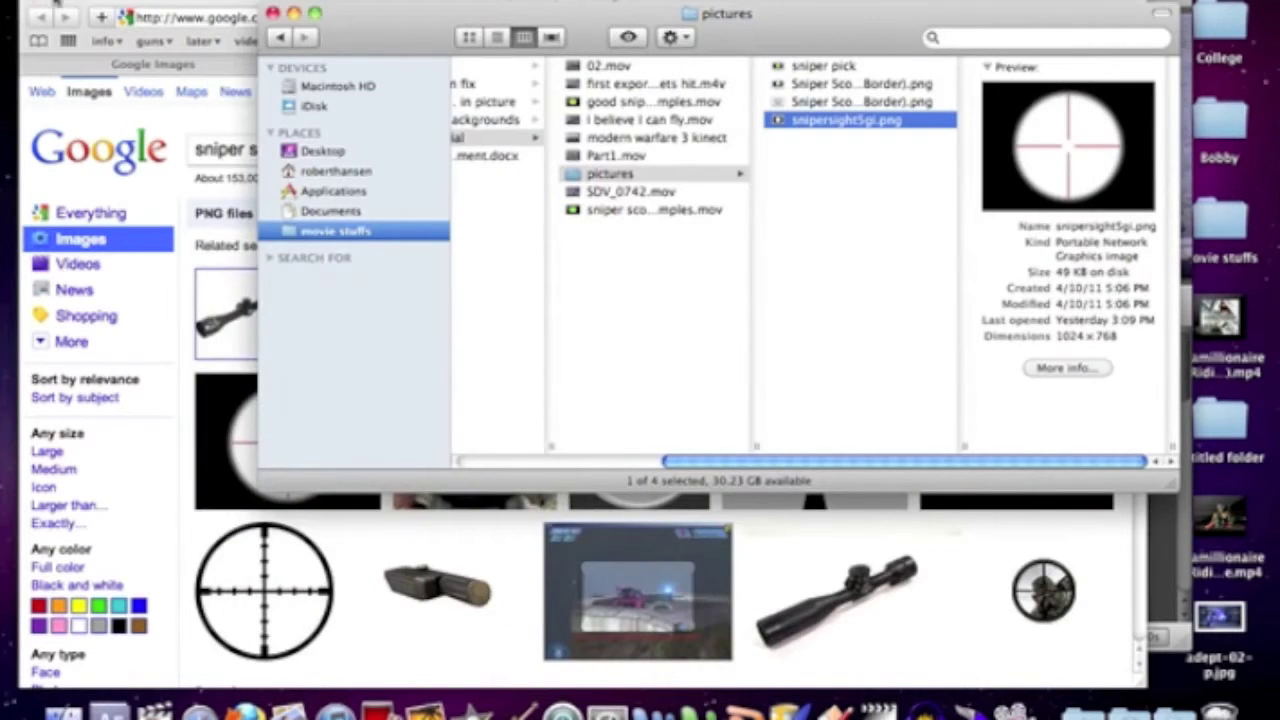
pyautogui.click(55, 4)
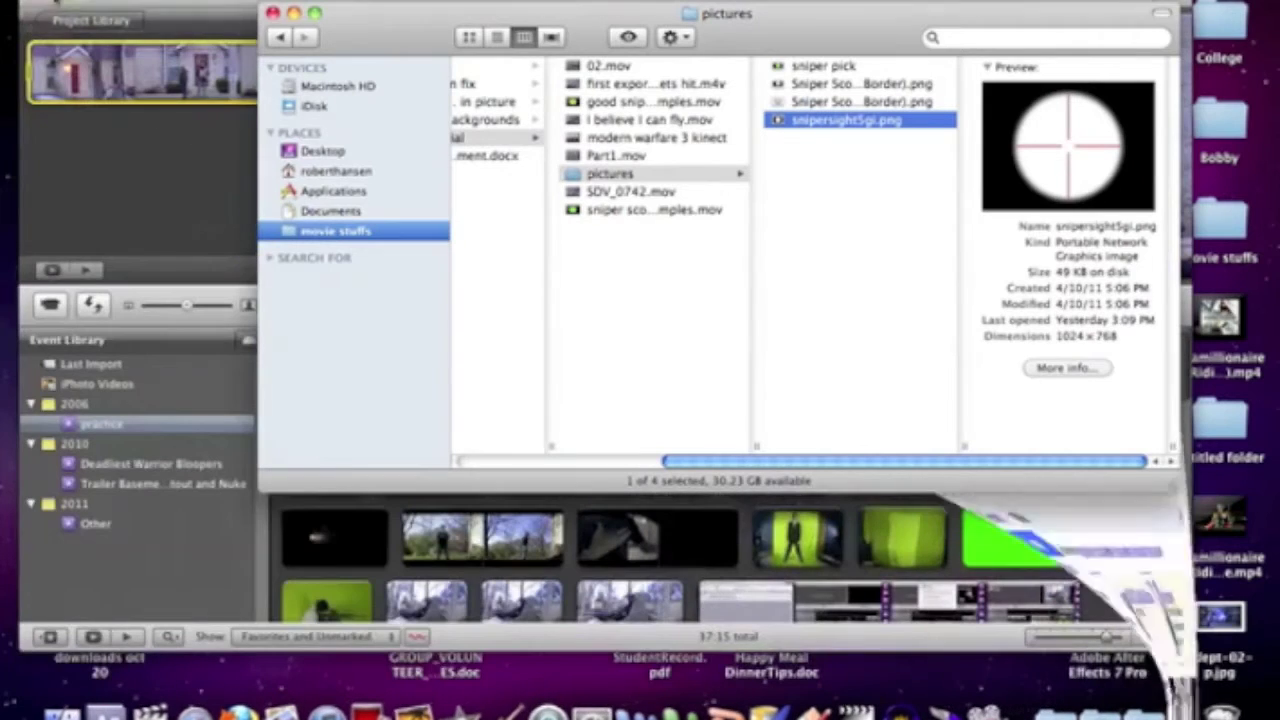
# Step: Check which programs can open Sniper Scope (Border).png and preview the image at a larger size
pyautogui.click(867, 86)
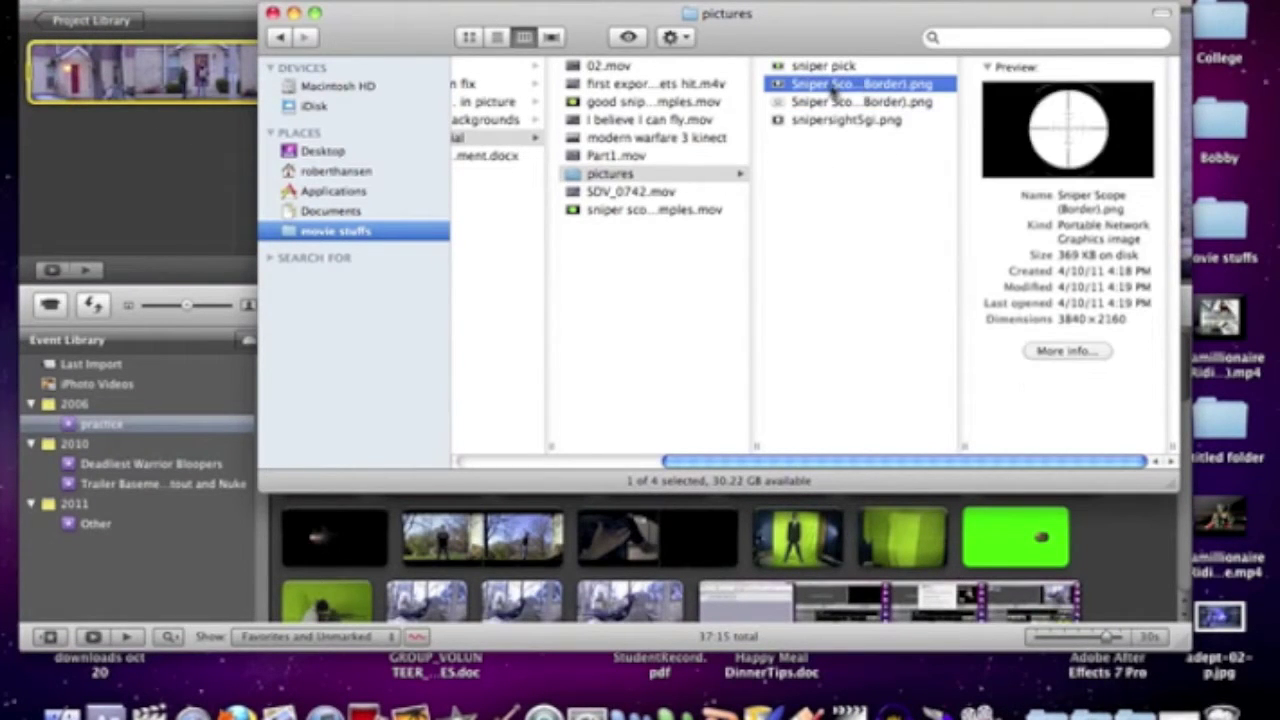
pyautogui.rightClick(832, 88)
pyautogui.moveTo(885, 113)
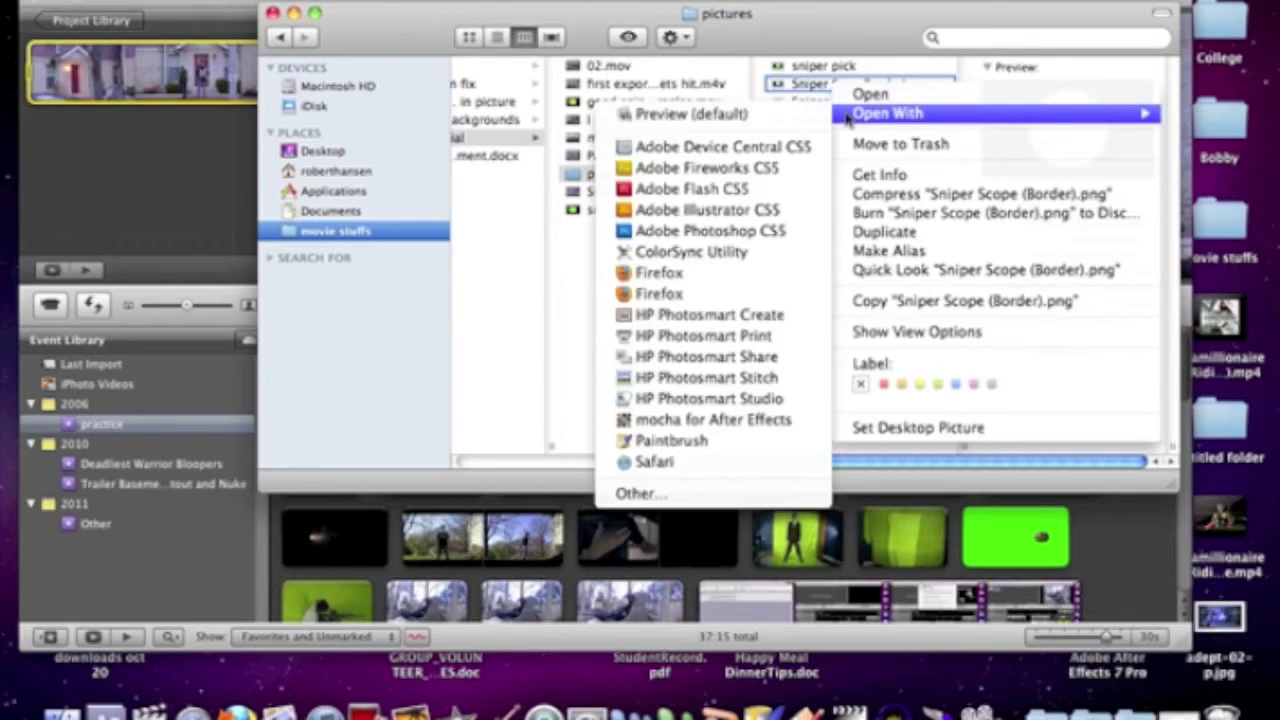
pyautogui.click(574, 388)
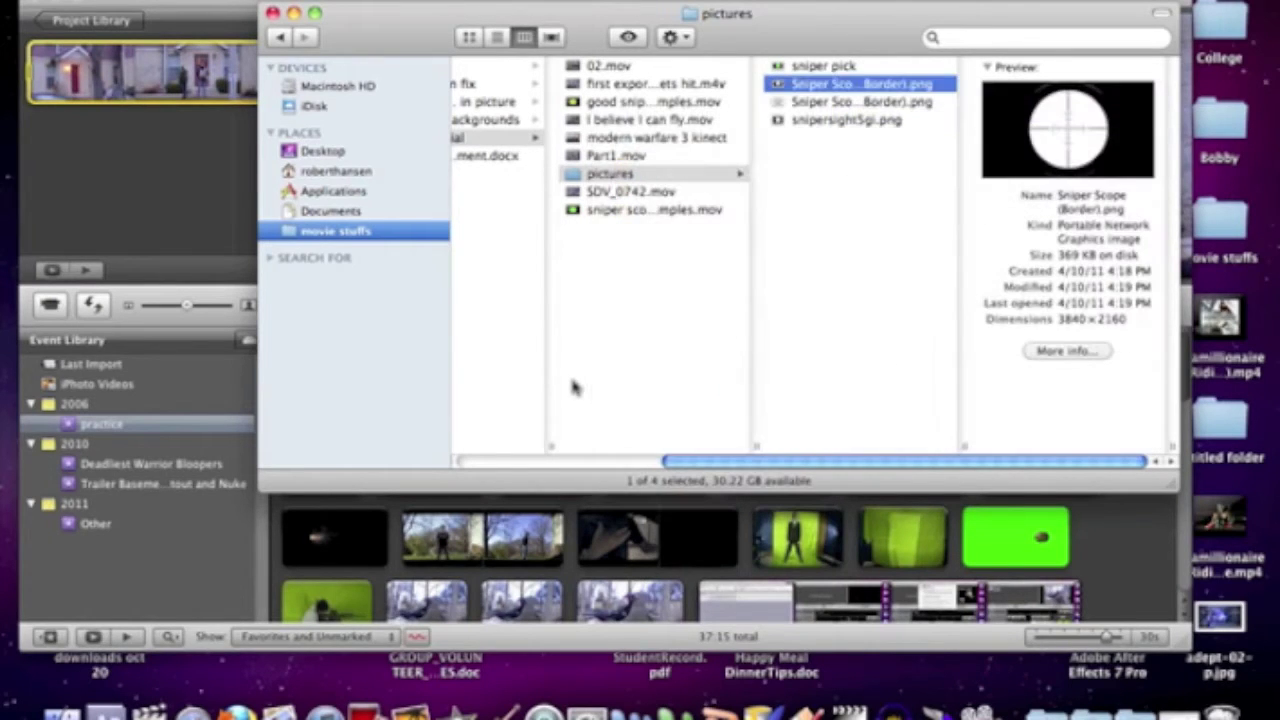
pyautogui.press('space')
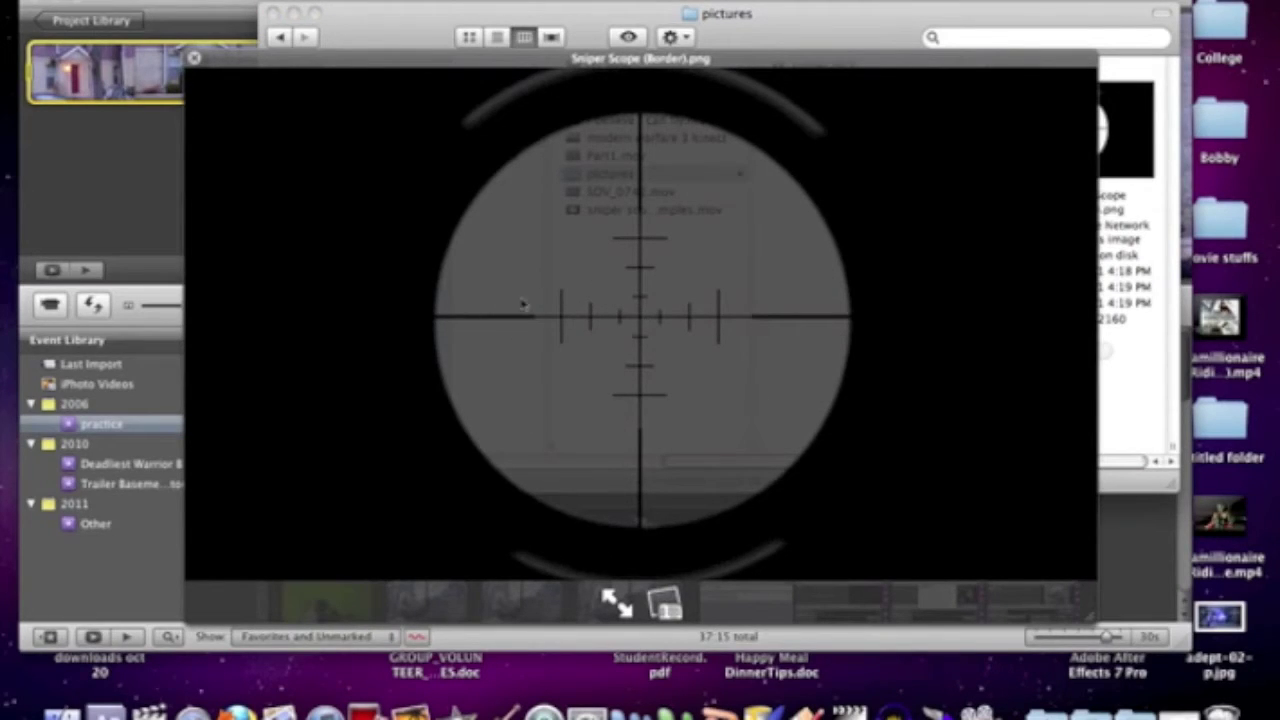
pyautogui.press('space')
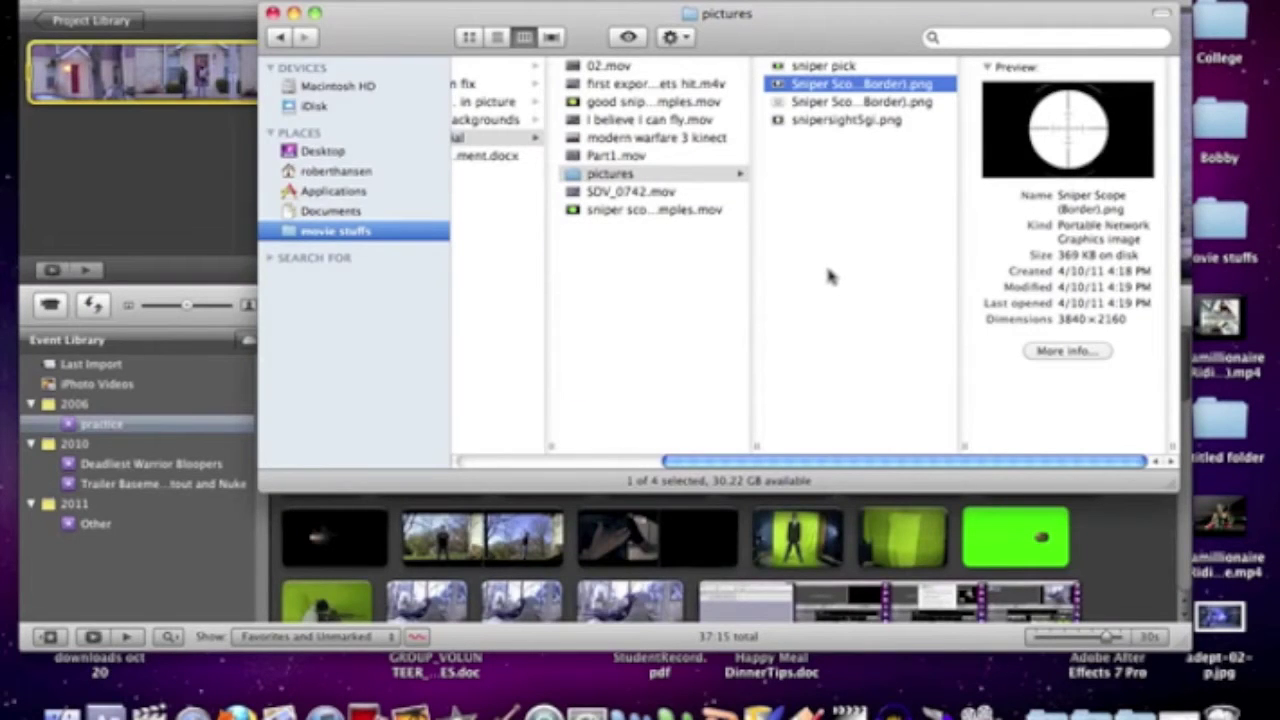
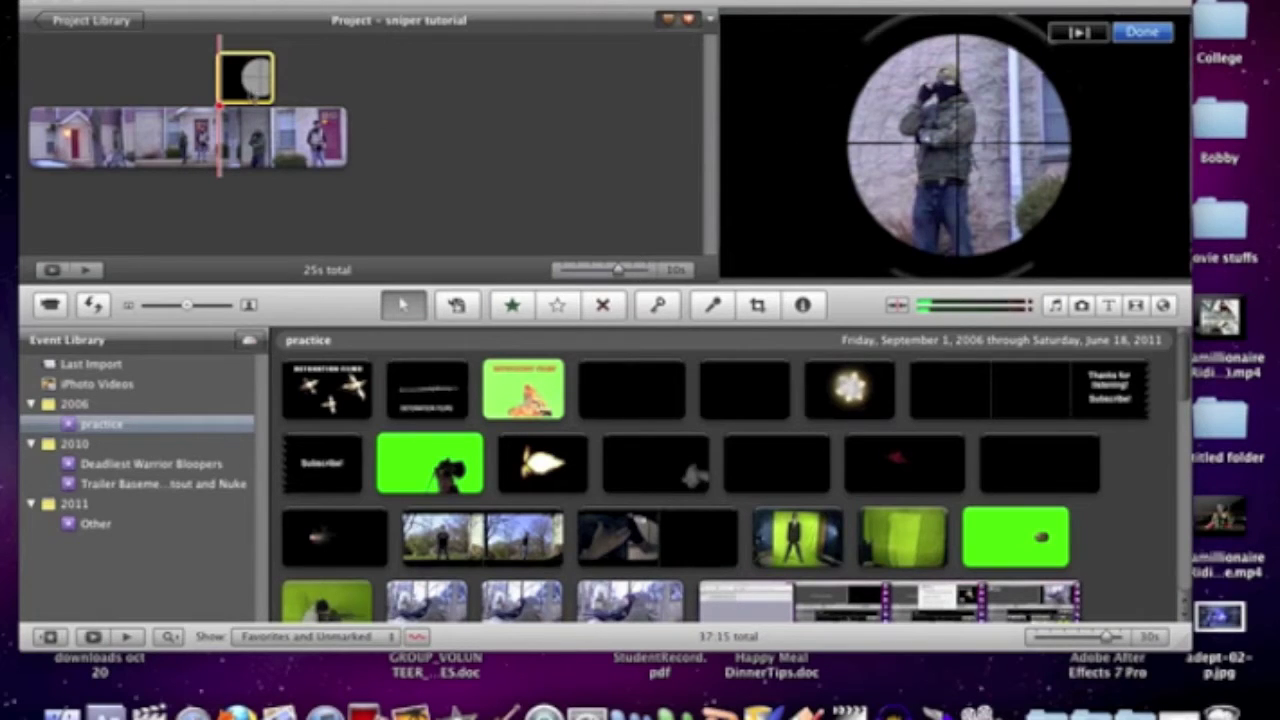
# Step: Change the scope overlay's framing in the sniper tutorial project from Ken Burns to Fit
pyautogui.click(230, 94)
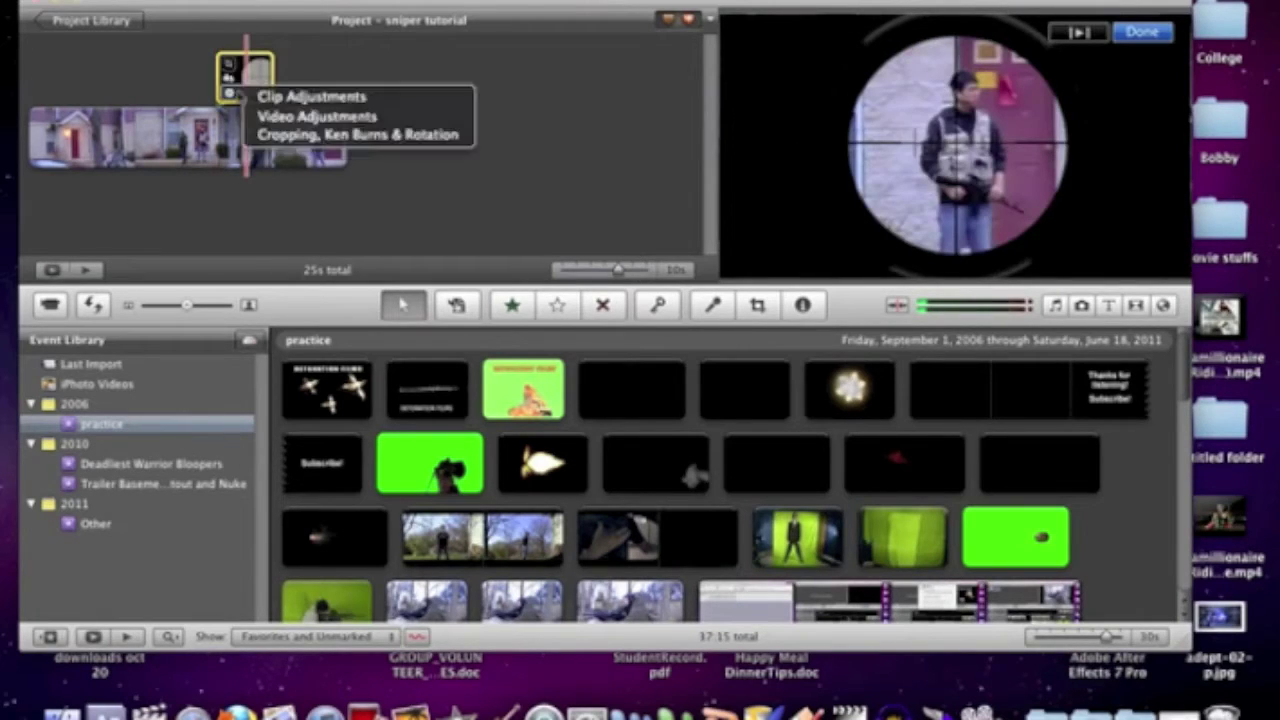
pyautogui.click(270, 137)
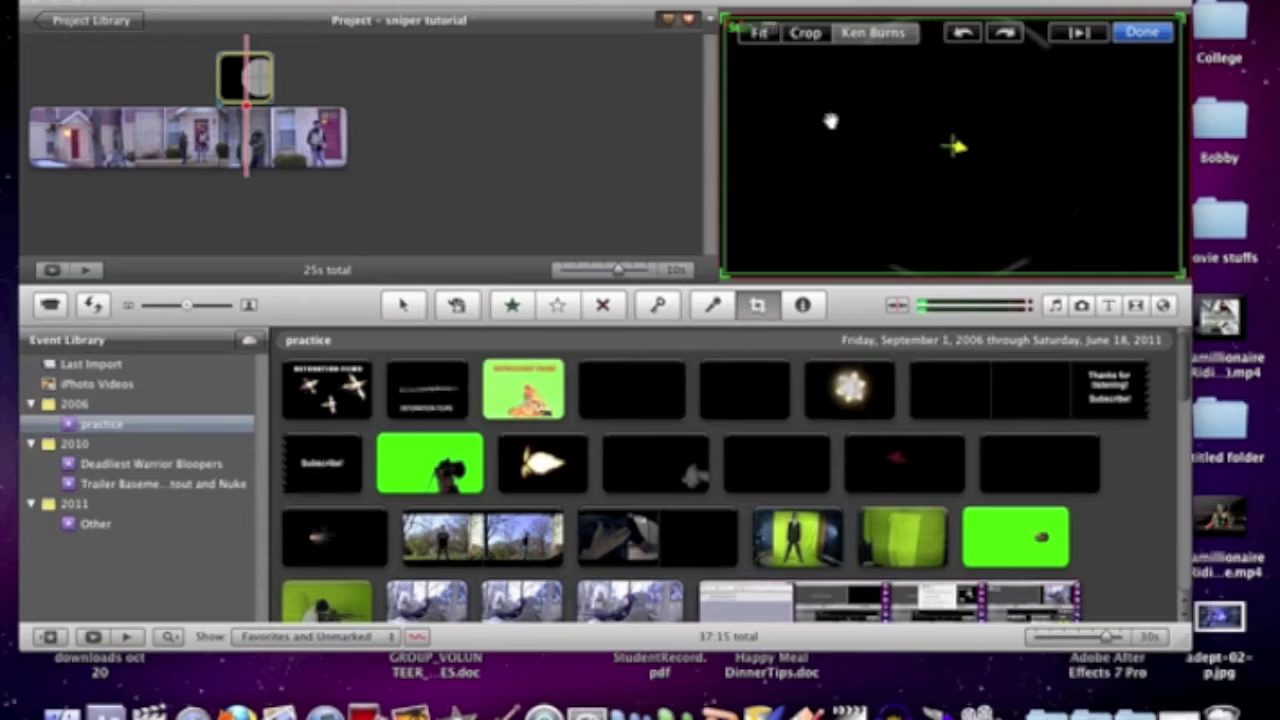
pyautogui.click(806, 34)
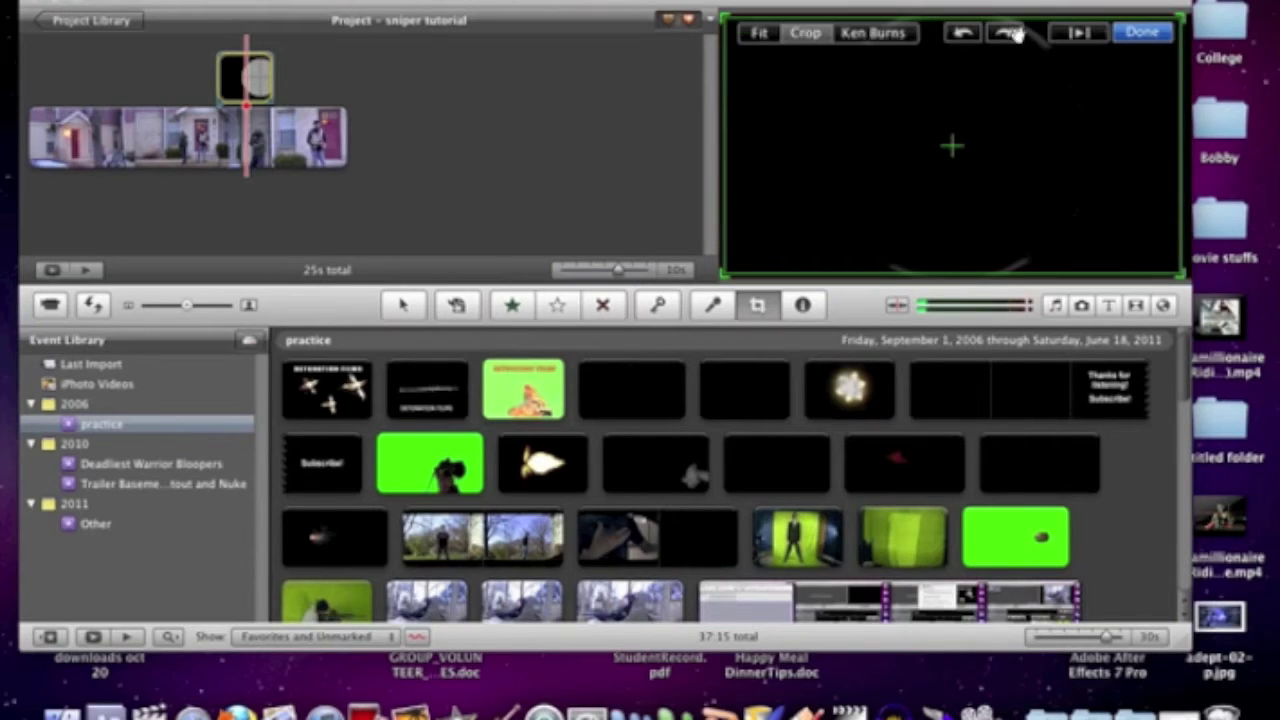
pyautogui.click(764, 37)
pyautogui.click(1141, 34)
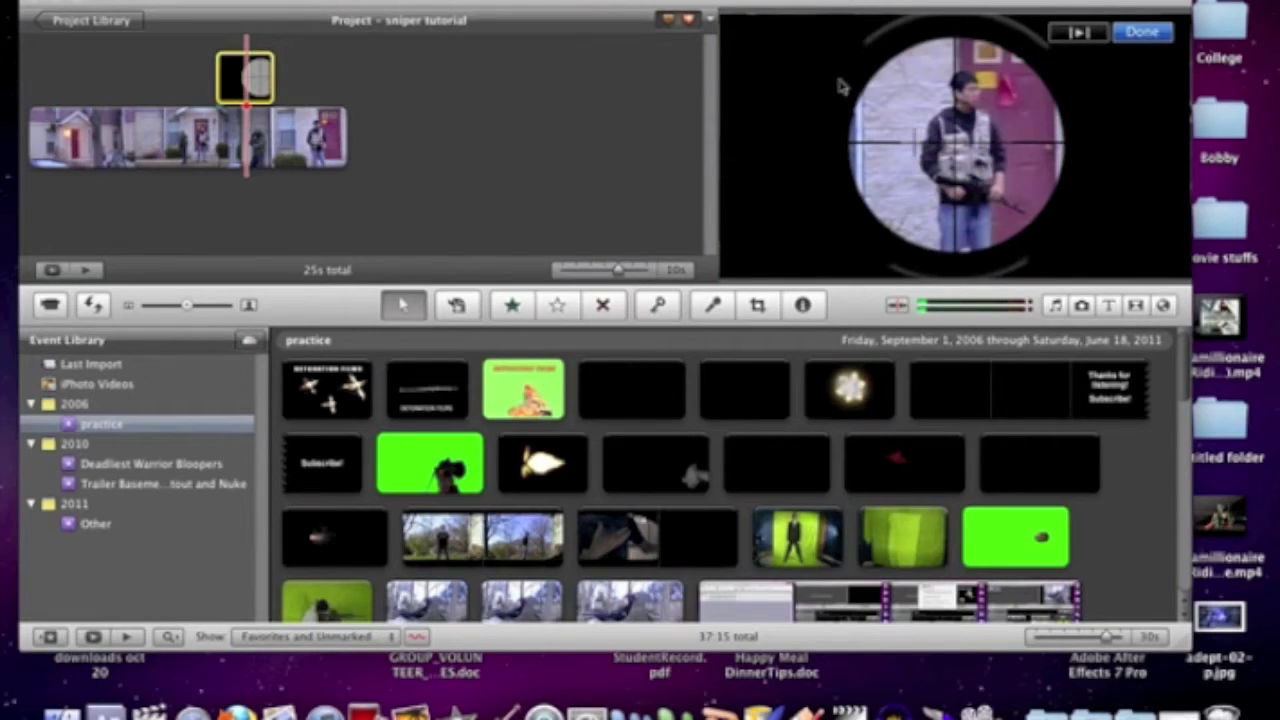
# Step: Crop the scope overlay to a smaller area around its centre so the scope appears larger over the footage
pyautogui.click(233, 93)
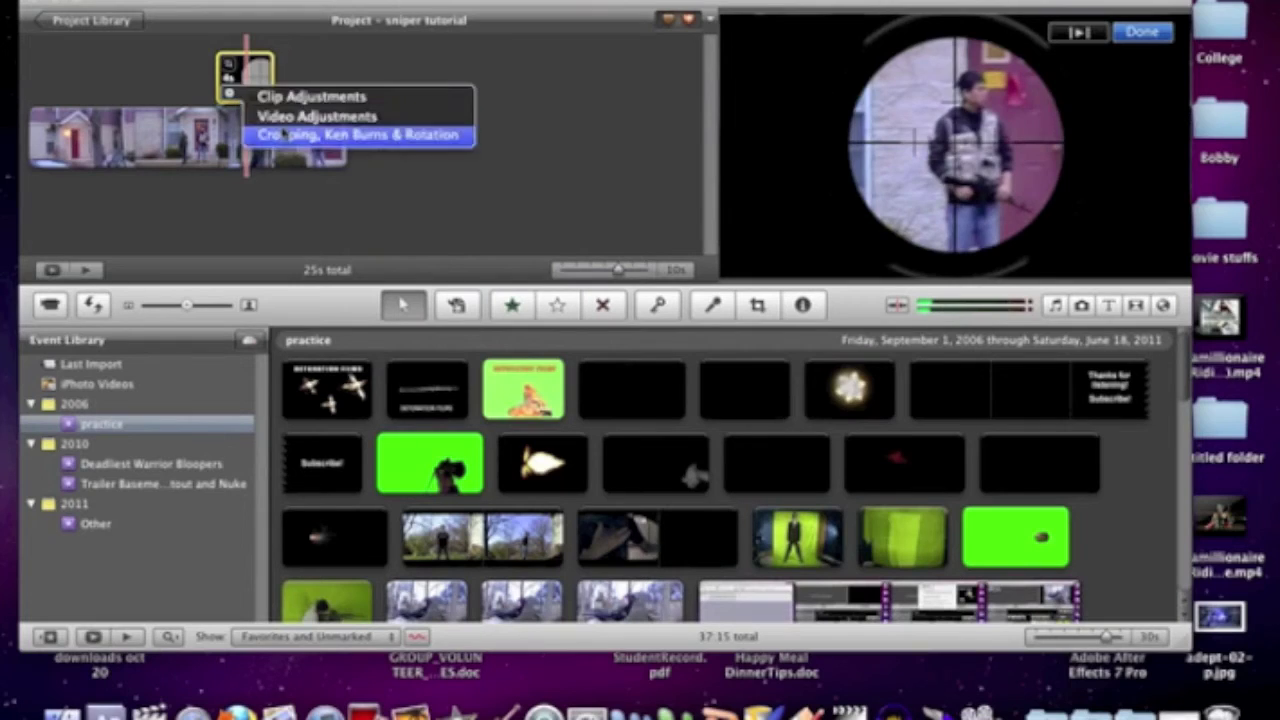
pyautogui.click(285, 135)
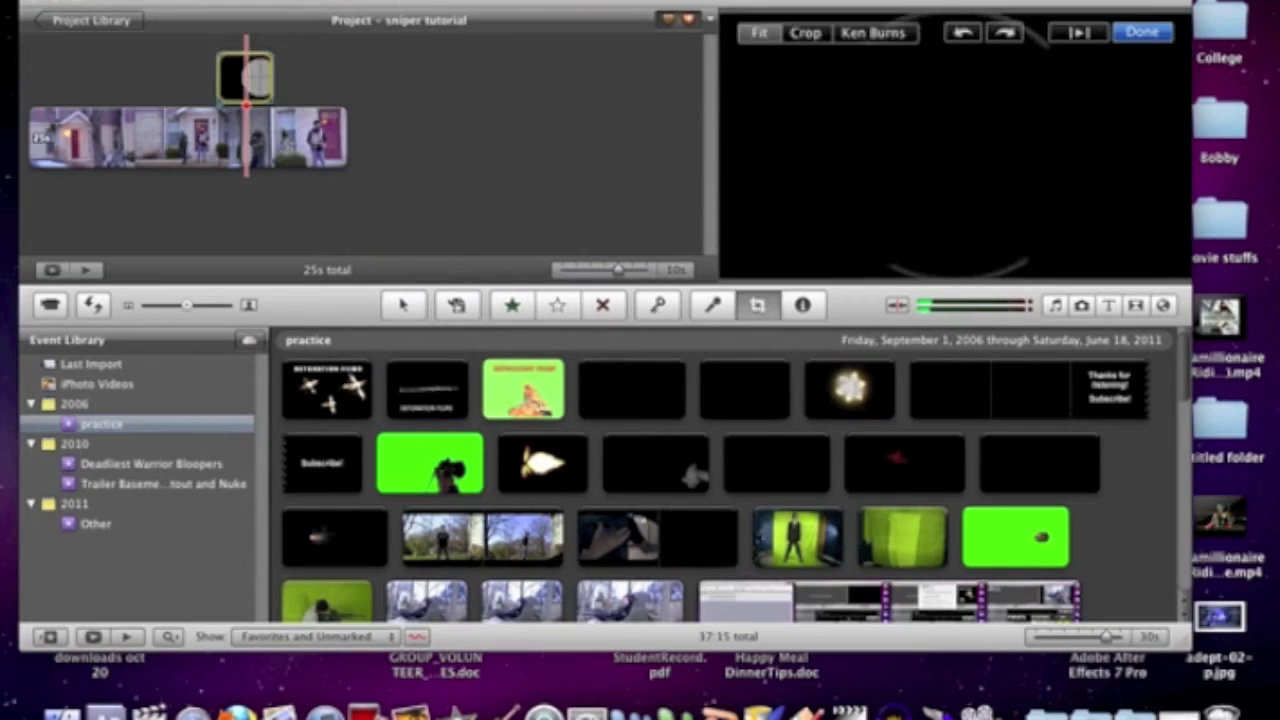
pyautogui.click(806, 33)
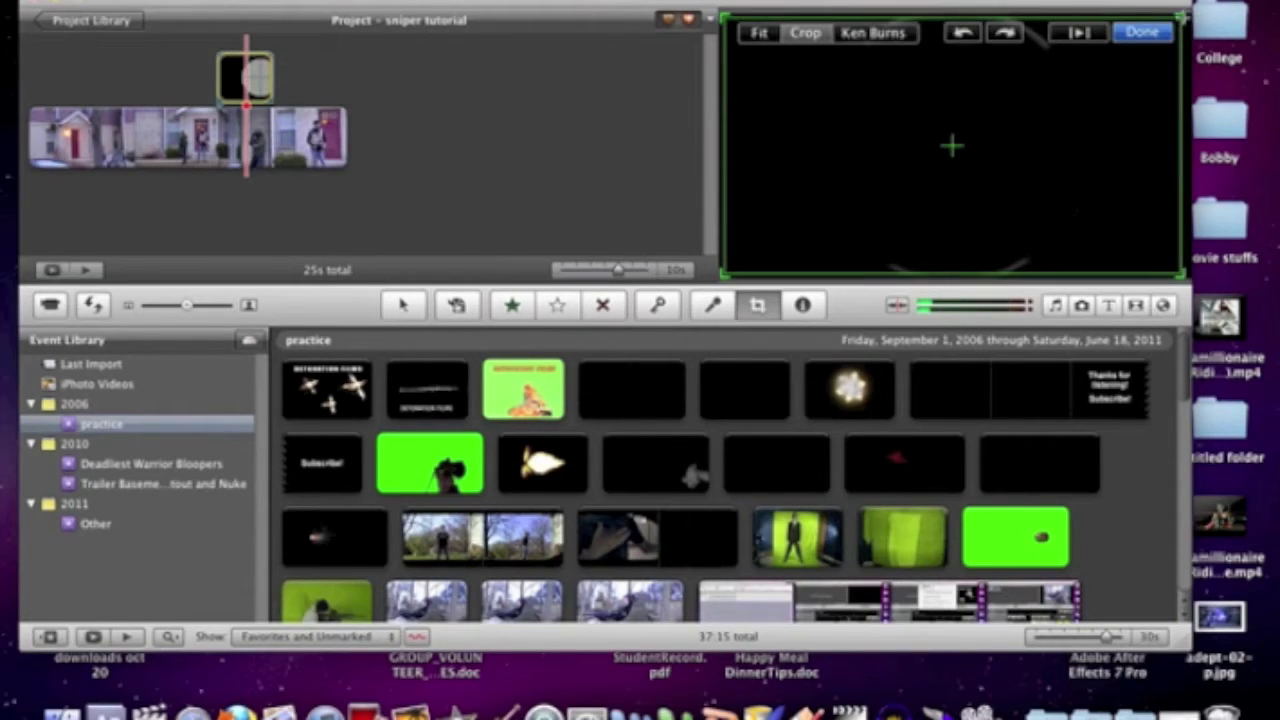
pyautogui.moveTo(1182, 16); pyautogui.dragTo(1049, 92)
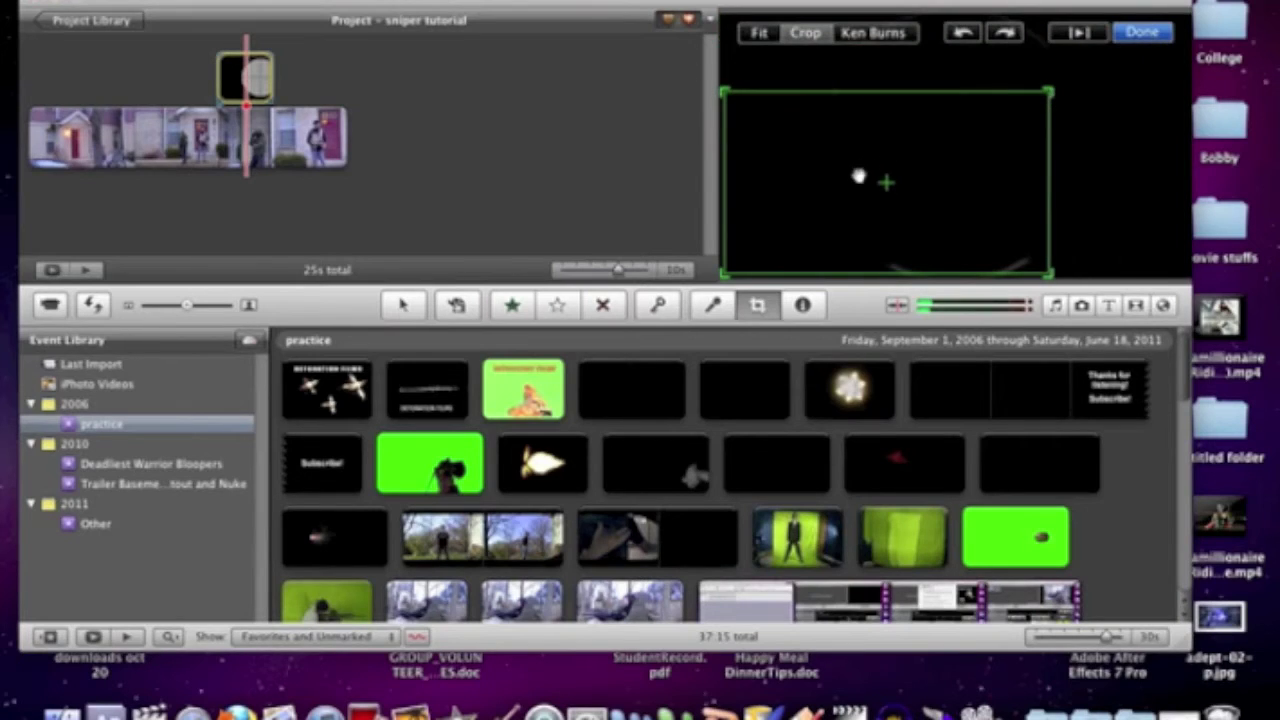
pyautogui.moveTo(884, 184); pyautogui.dragTo(961, 142)
pyautogui.click(1150, 32)
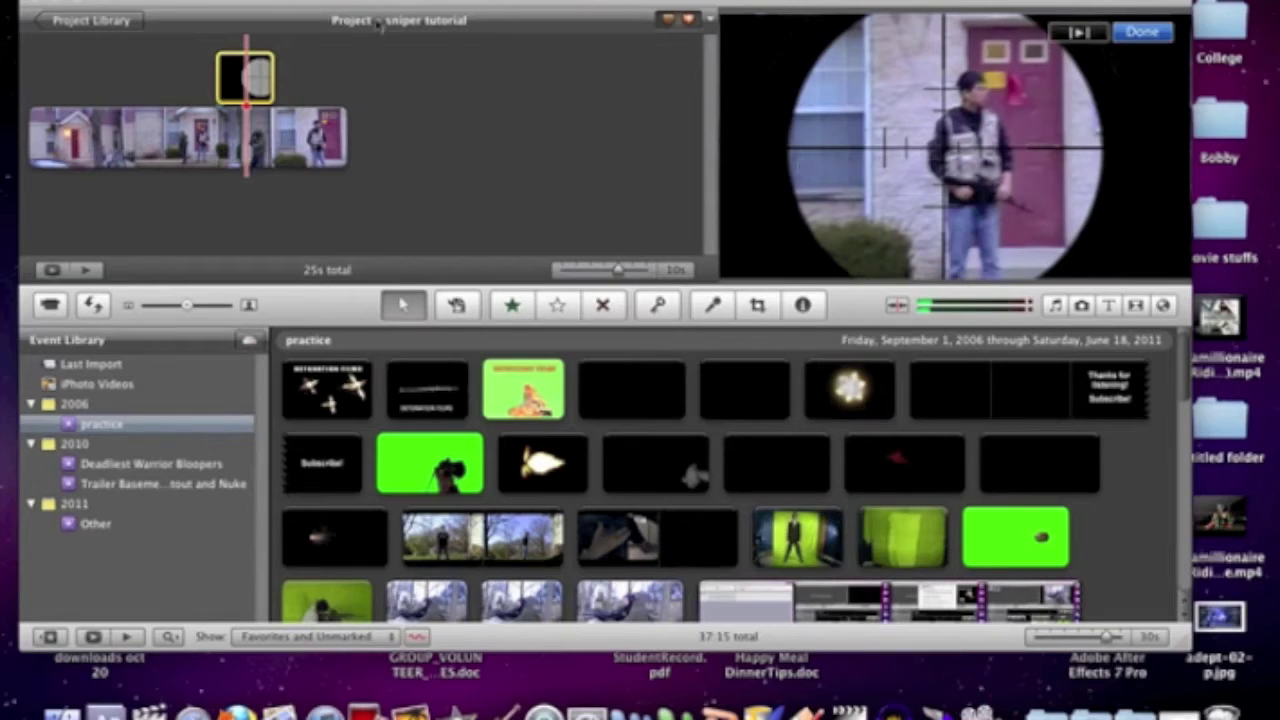
# Step: Tighten the scope overlay's crop further and recentre the crop frame to enlarge the scope again
pyautogui.moveTo(230, 96)
pyautogui.click(232, 93)
pyautogui.click(357, 134)
pyautogui.moveTo(1127, 49); pyautogui.dragTo(1036, 100)
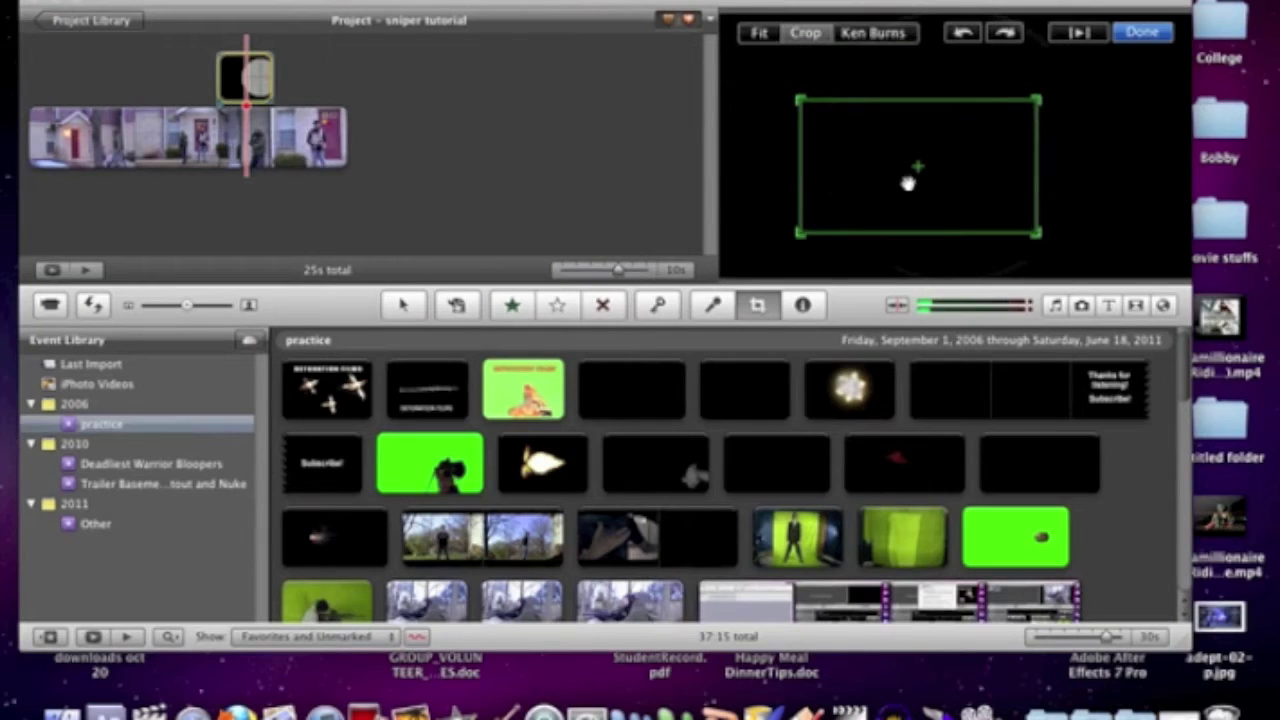
pyautogui.moveTo(908, 183); pyautogui.dragTo(960, 165)
pyautogui.click(1140, 33)
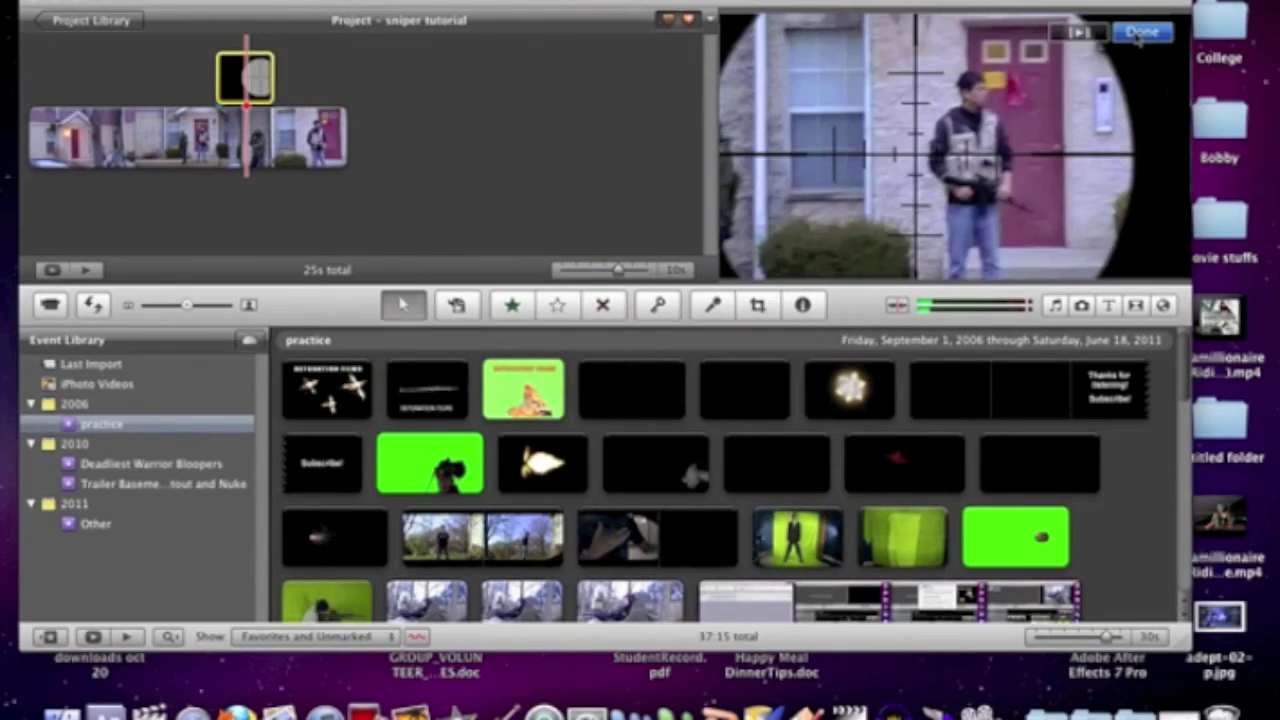
pyautogui.click(1143, 33)
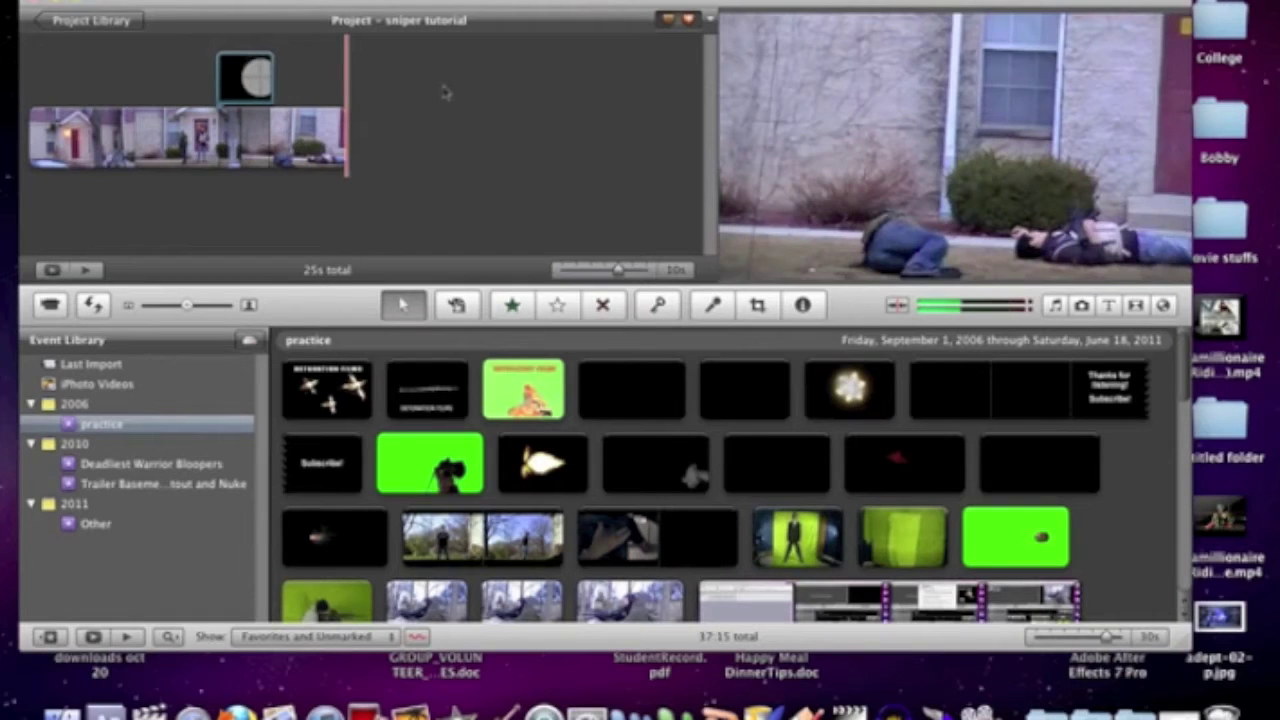
# Step: Set the scope overlay clip's duration to 30 seconds
pyautogui.doubleClick(246, 72)
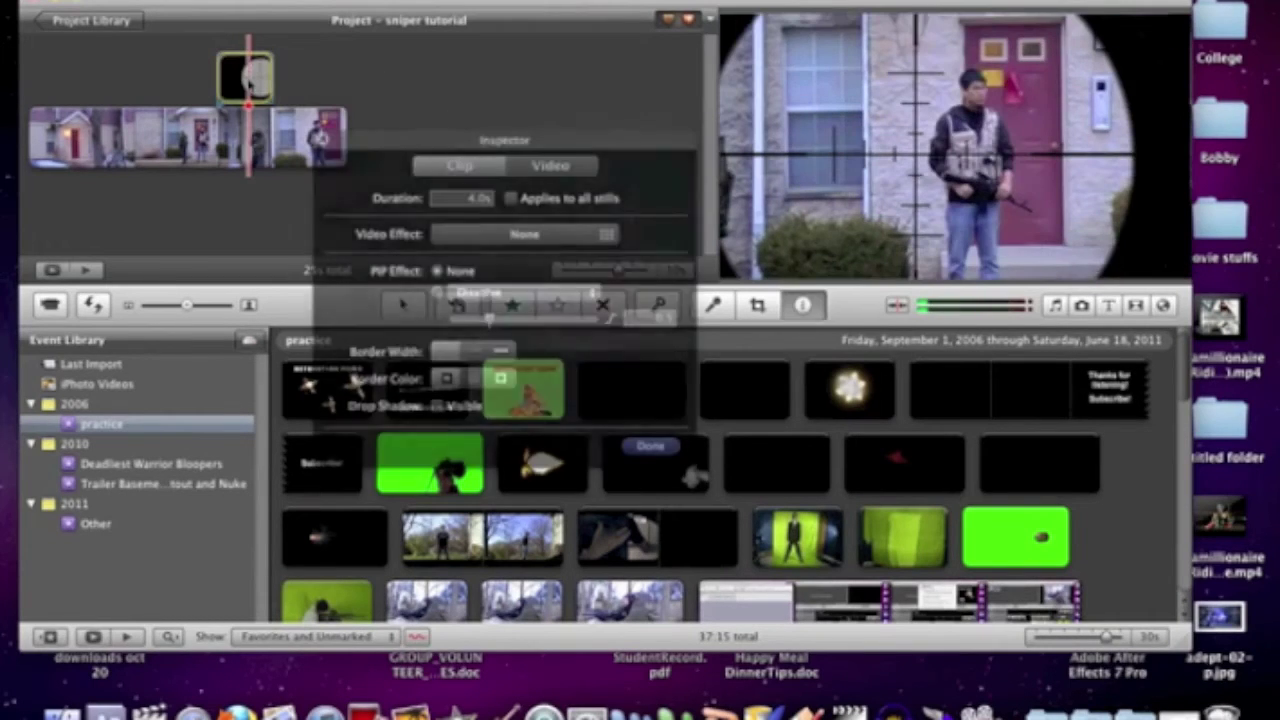
pyautogui.click(480, 198)
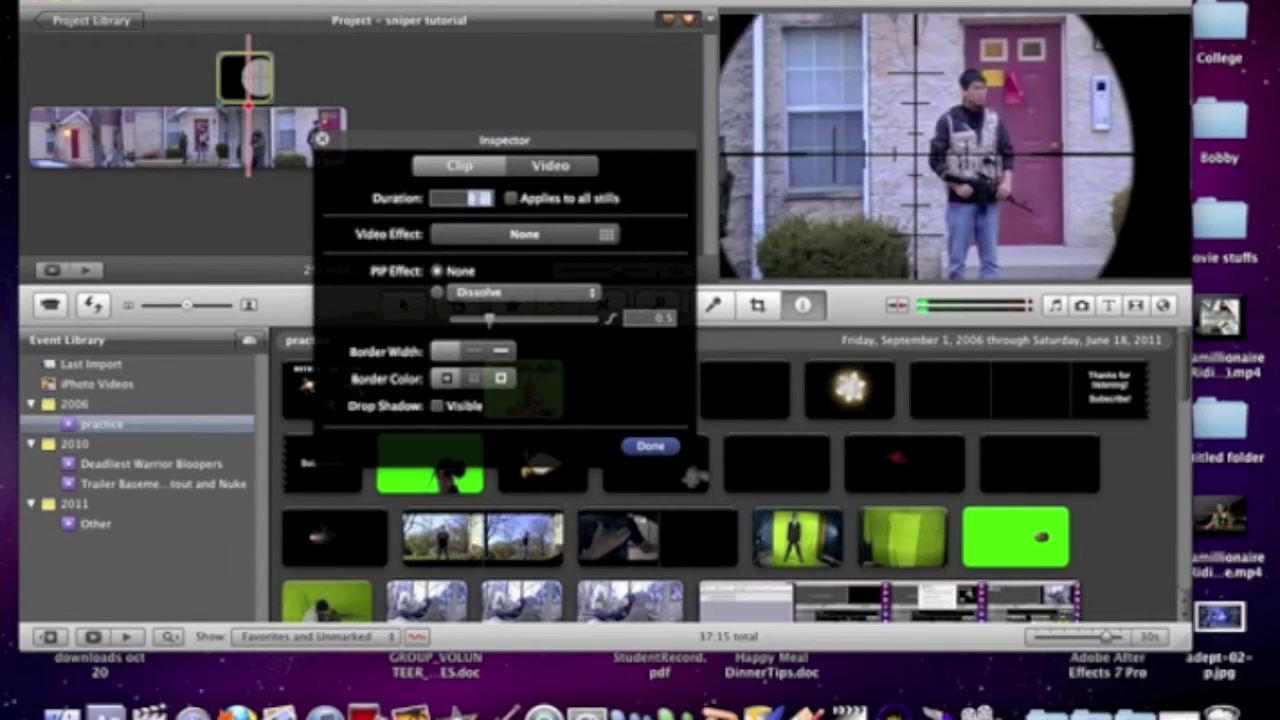
pyautogui.write('3.0s')
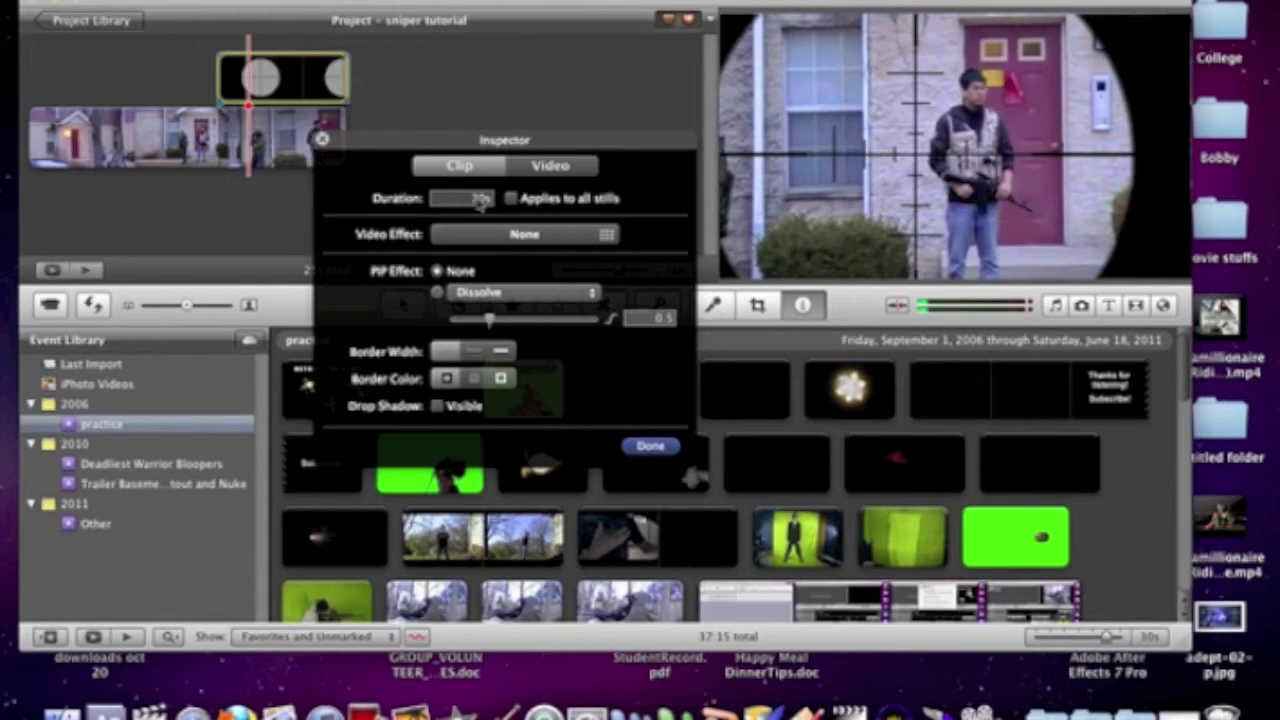
pyautogui.press('Return')
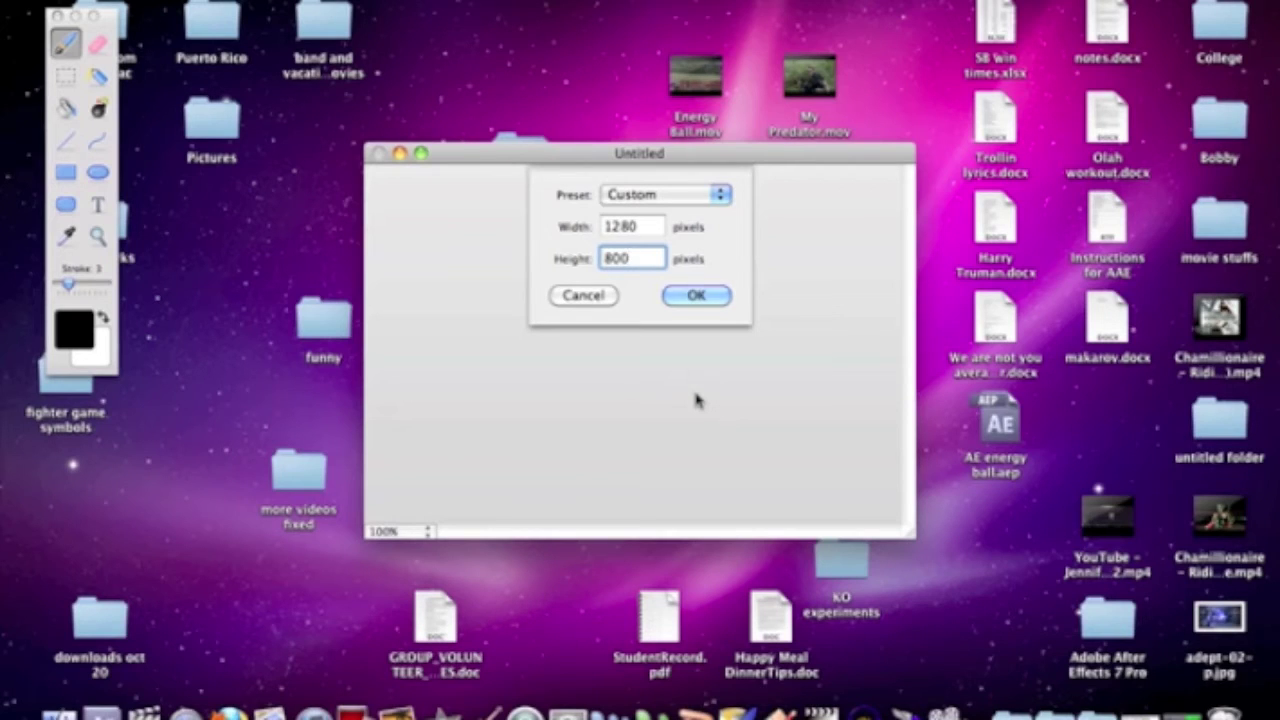
# Step: Create a 1280 by 800 pixel canvas in Paintbrush and draw a large black circle outline with stroke 3
pyautogui.click(696, 296)
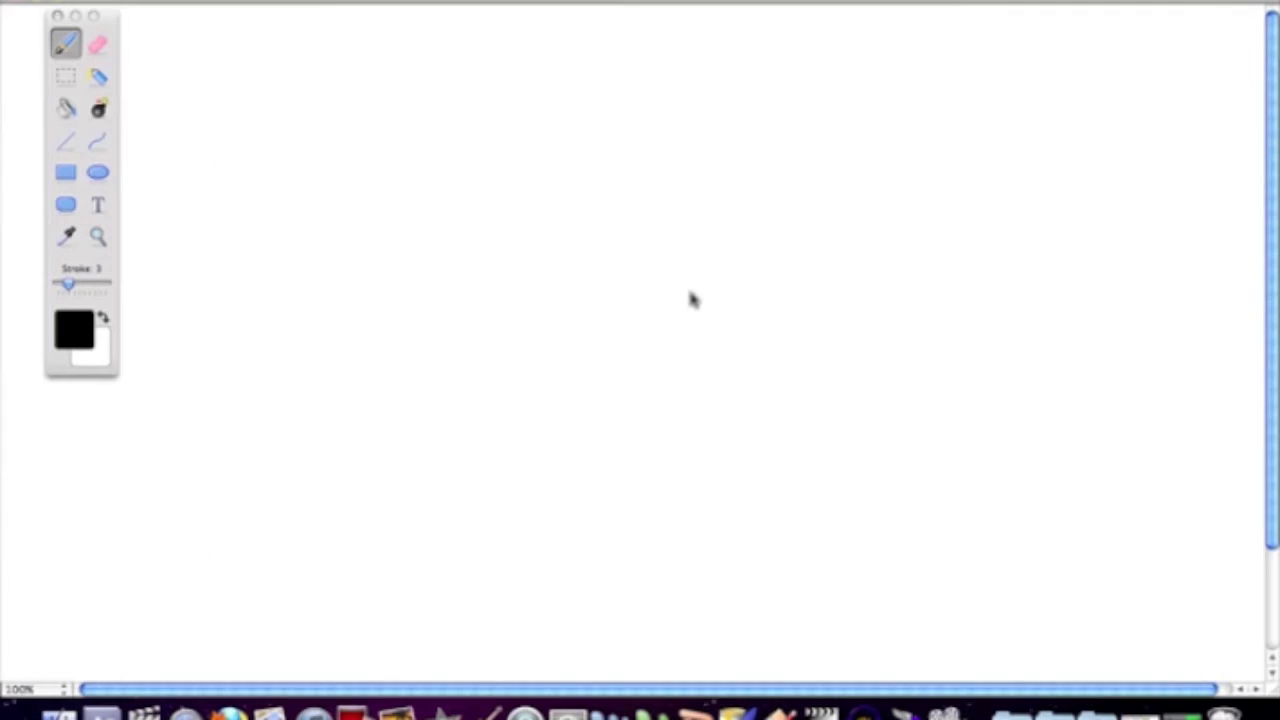
pyautogui.click(95, 175)
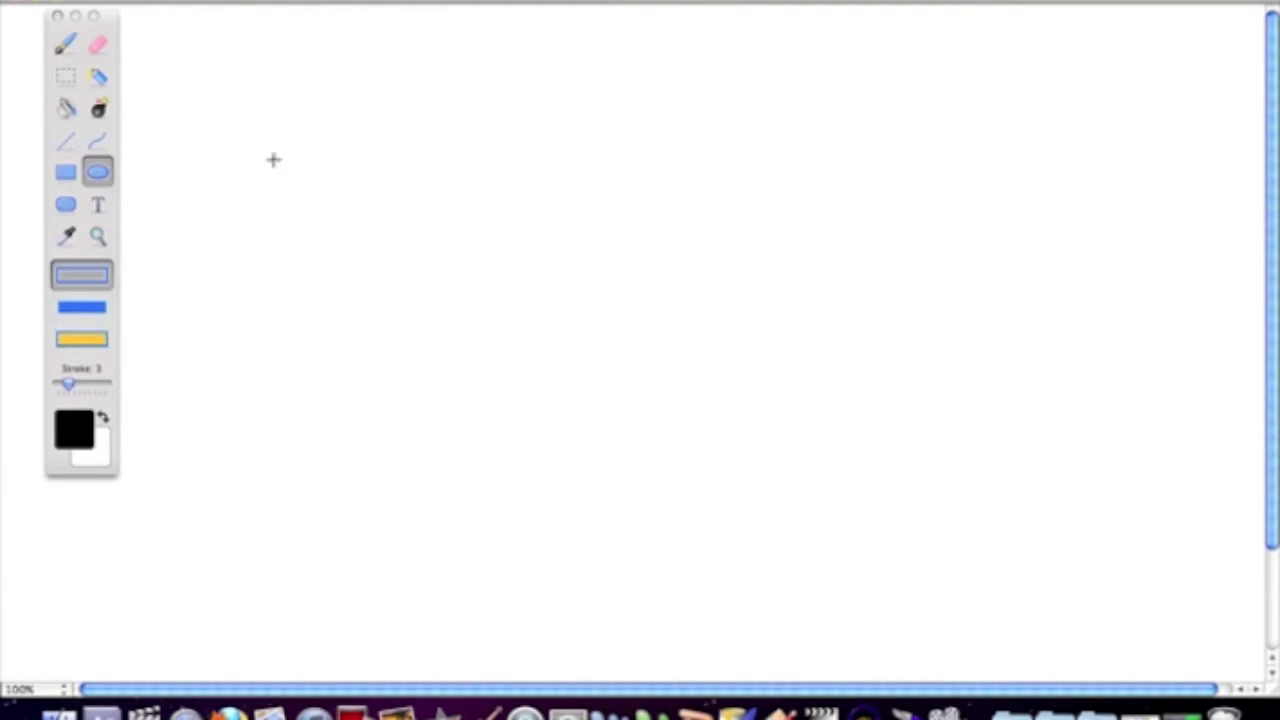
pyautogui.moveTo(328, 106); pyautogui.dragTo(1069, 643)
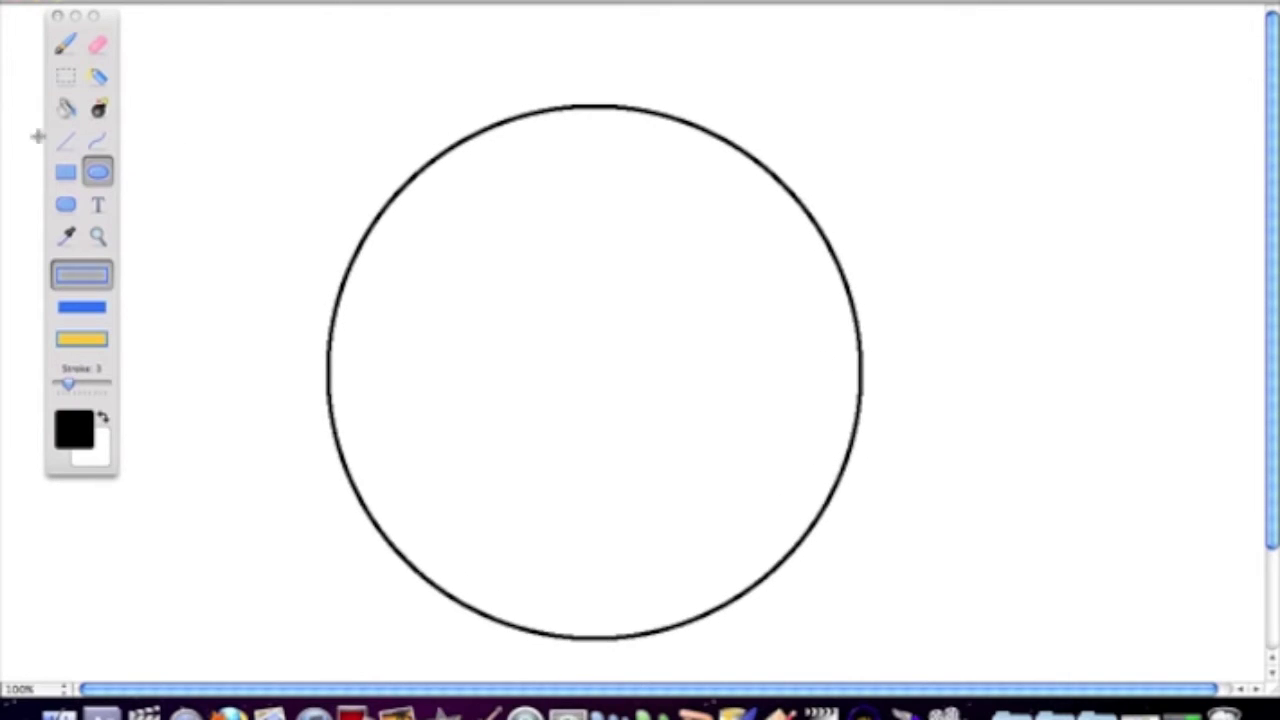
pyautogui.click(66, 140)
pyautogui.moveTo(70, 286); pyautogui.dragTo(106, 281)
pyautogui.moveTo(562, 79); pyautogui.dragTo(549, 421)
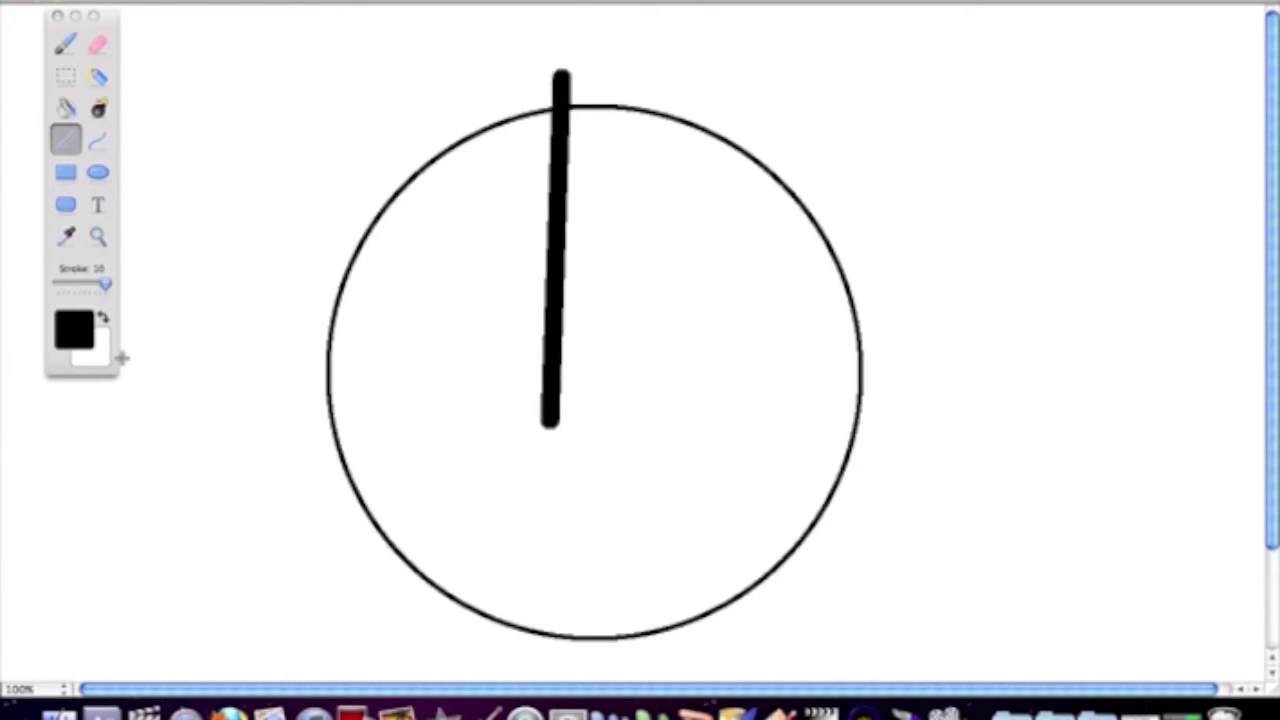
pyautogui.hotkey('ctrl', 'z')
# Step: Draw black vertical and horizontal crosshair lines with stroke 7 through the circle's centre, extending past its edge
pyautogui.moveTo(106, 284); pyautogui.dragTo(89, 284)
pyautogui.moveTo(593, 88); pyautogui.dragTo(597, 688)
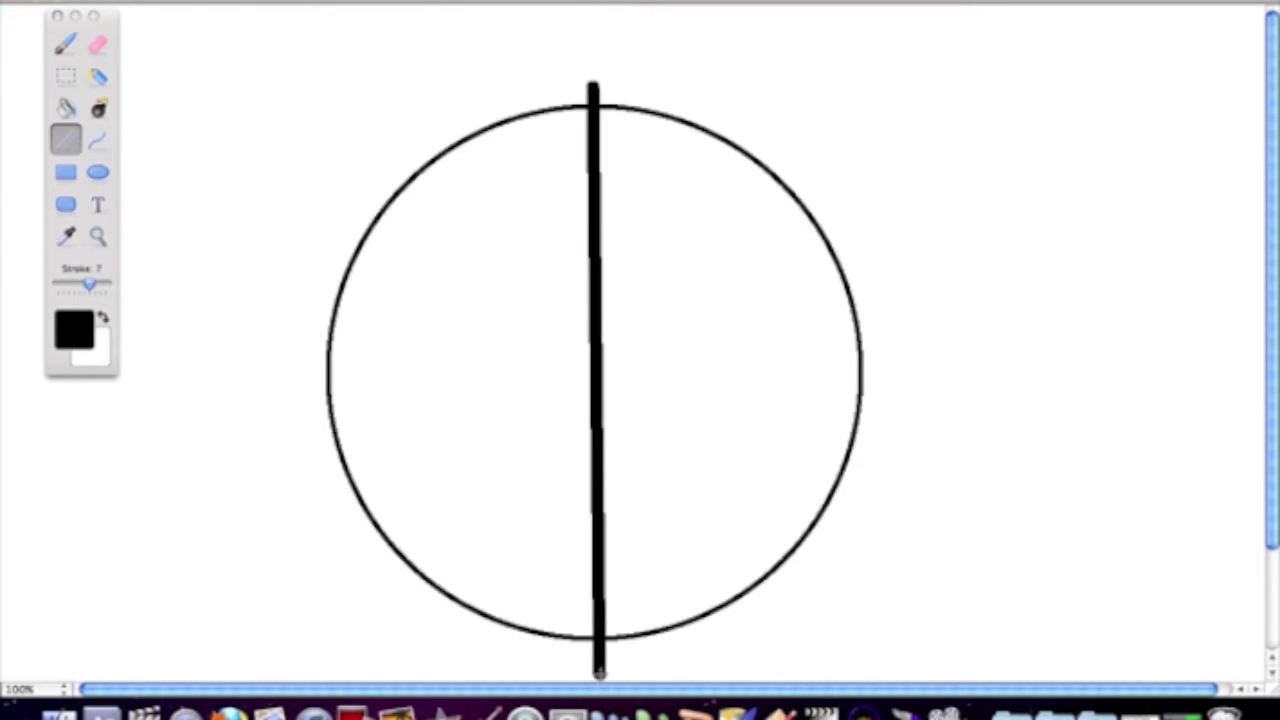
pyautogui.moveTo(277, 369)
pyautogui.mouseDown()
pyautogui.moveTo(726, 355)
pyautogui.moveTo(966, 368)
pyautogui.mouseUp()
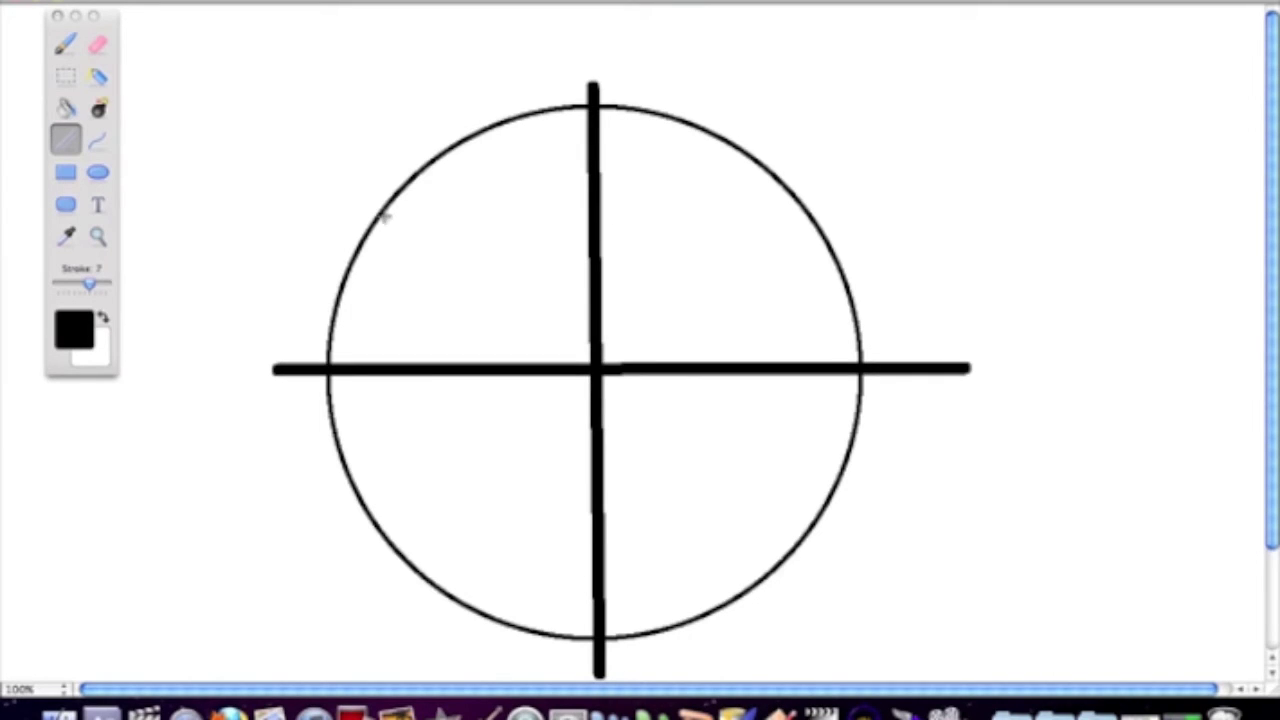
# Step: Fill all four quarters of the circle with the Flora green crayon colour
pyautogui.click(65, 108)
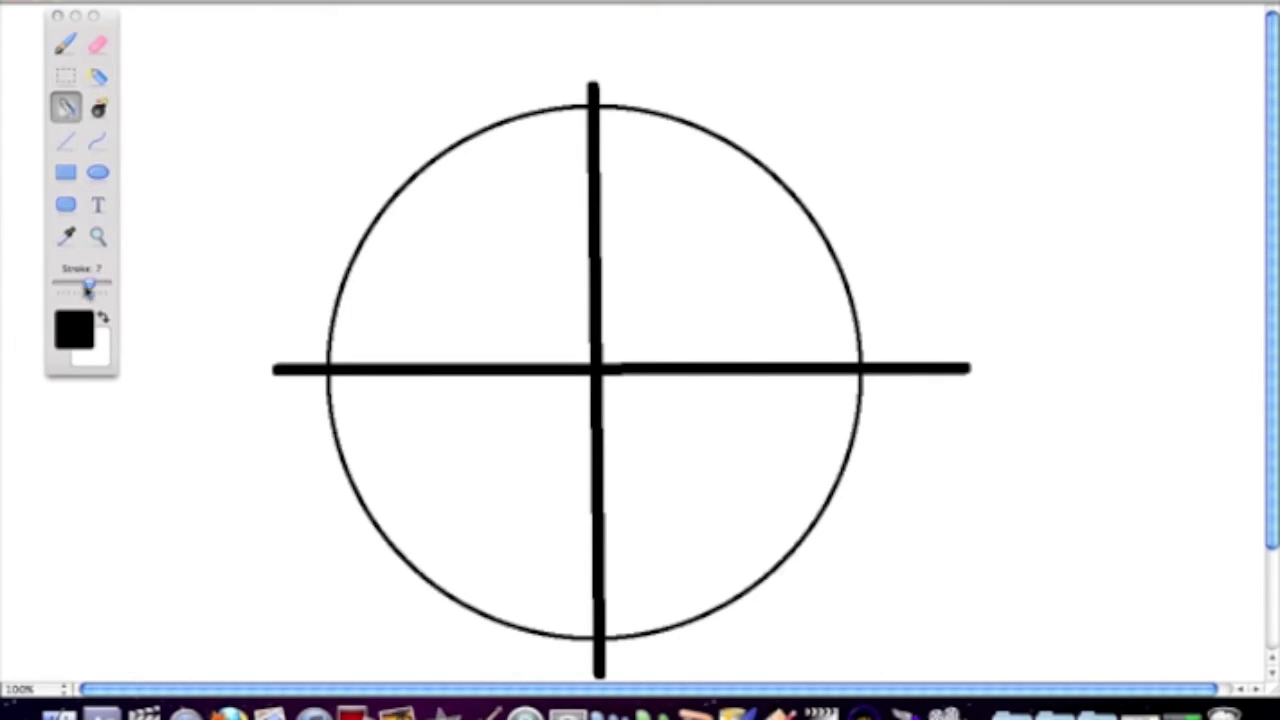
pyautogui.click(86, 326)
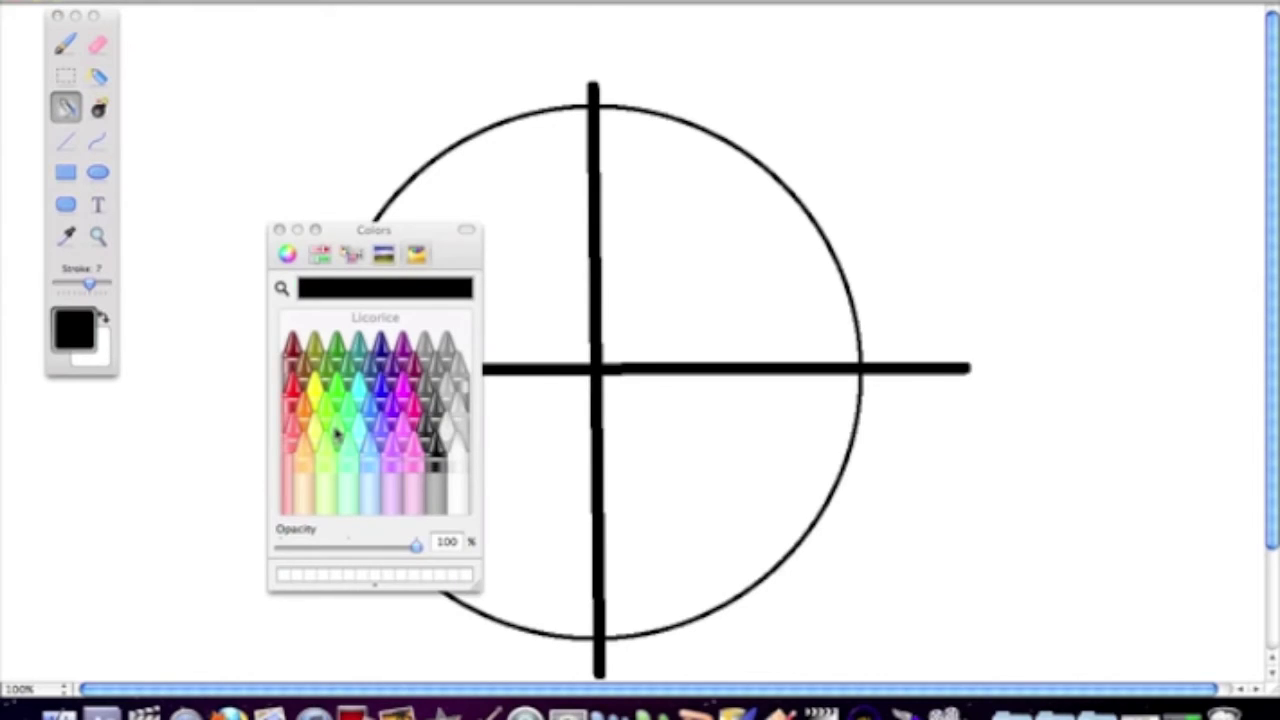
pyautogui.click(337, 436)
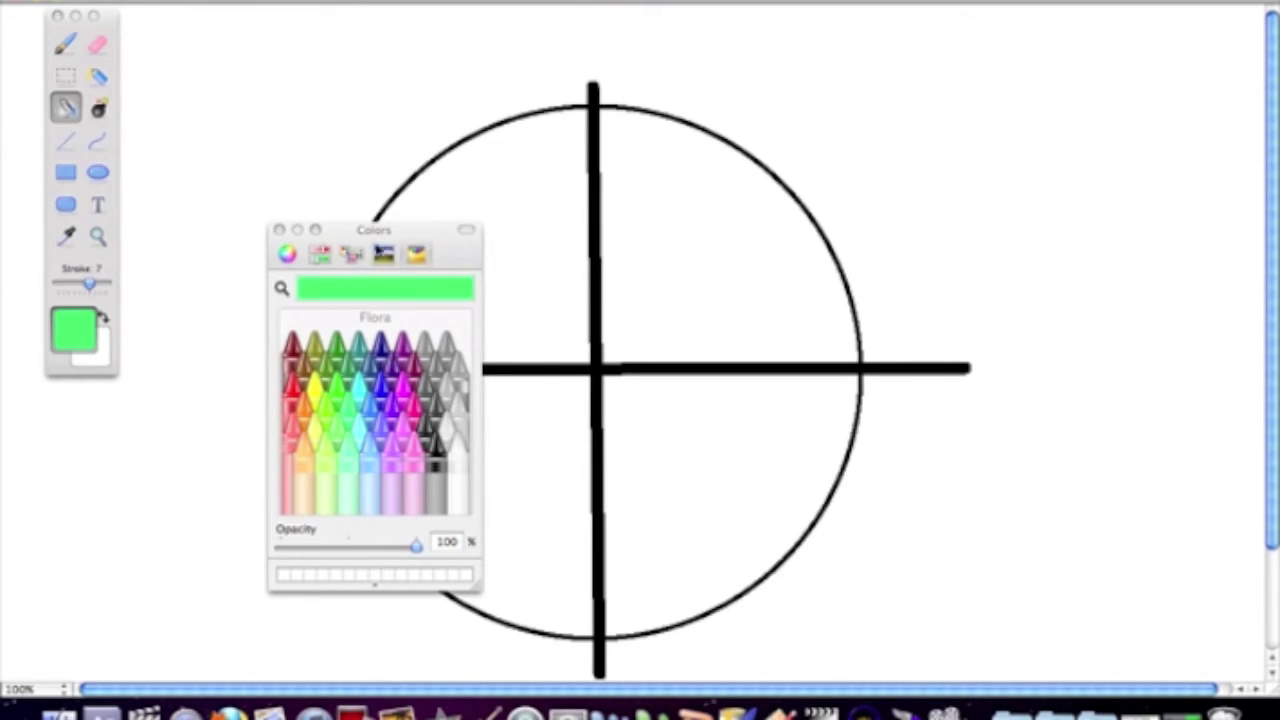
pyautogui.click(279, 230)
pyautogui.click(447, 233)
pyautogui.click(631, 260)
pyautogui.click(637, 469)
pyautogui.click(492, 472)
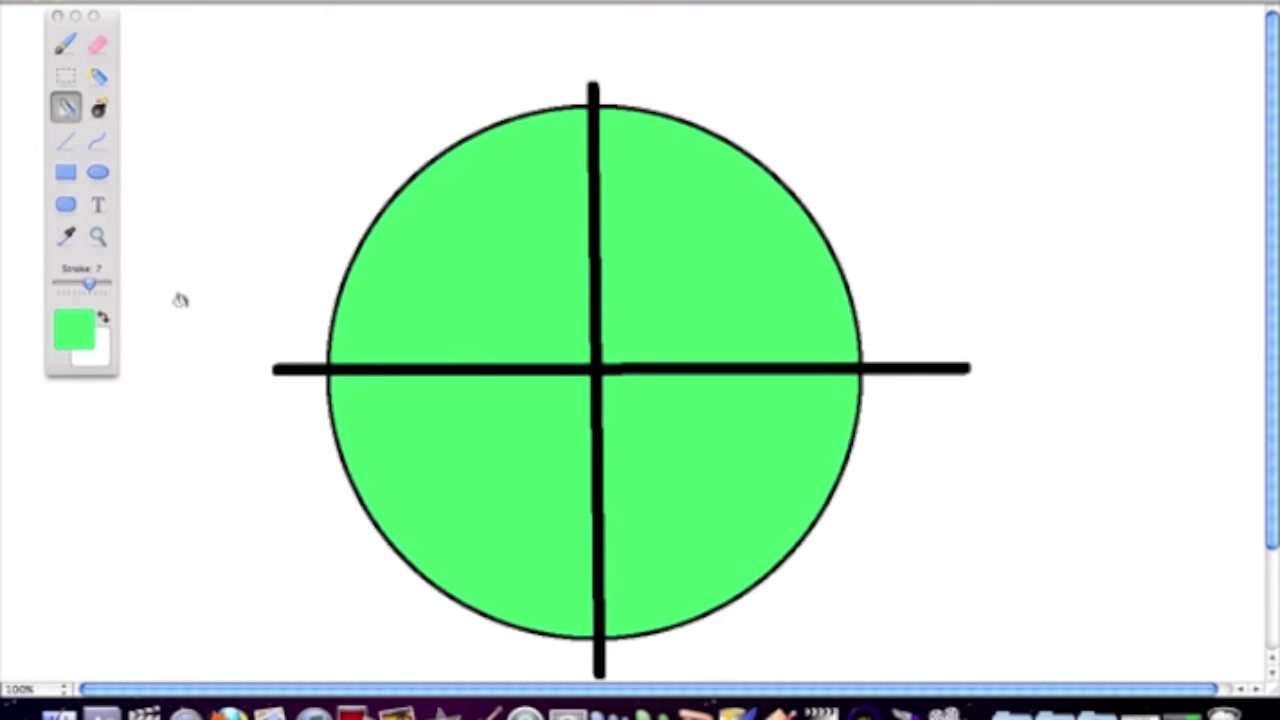
# Step: Switch to the sniper tutorial folder in Finder and preview the sniper pick image inside its pictures folder
pyautogui.click(80, 338)
pyautogui.press('super+m')
pyautogui.press('F9')
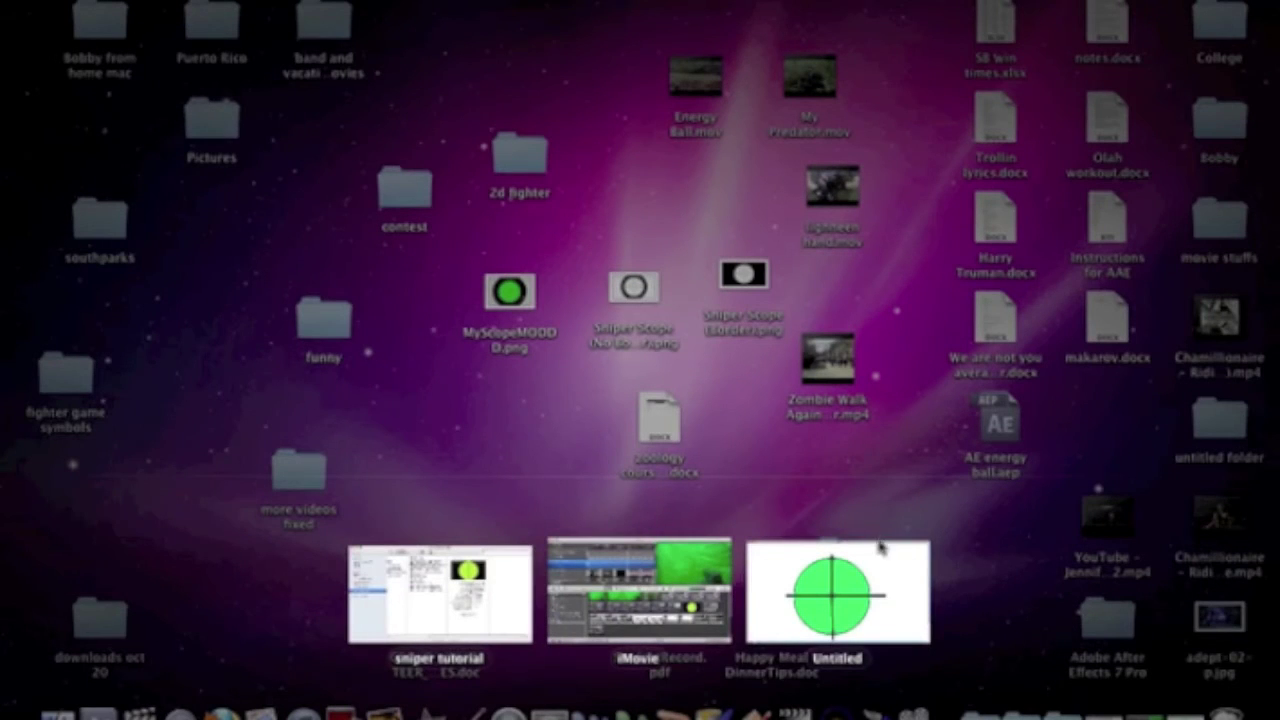
pyautogui.click(465, 530)
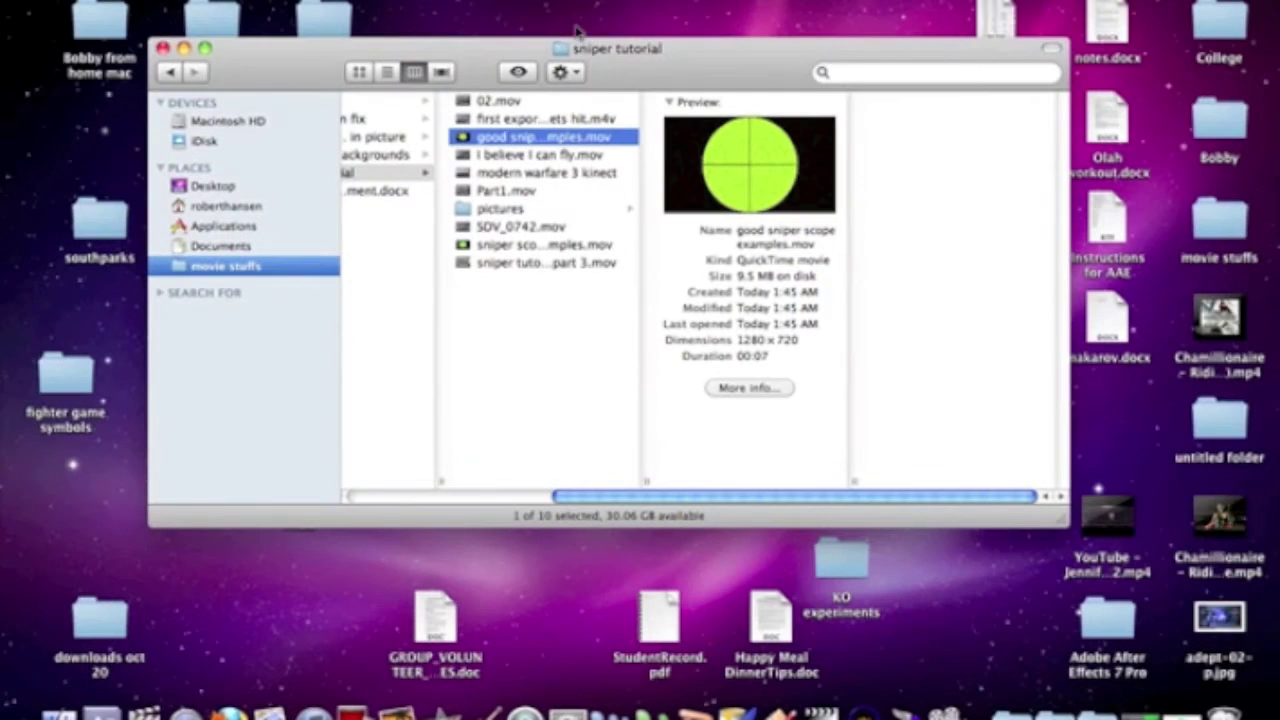
pyautogui.click(522, 210)
pyautogui.click(717, 103)
pyautogui.press('space')
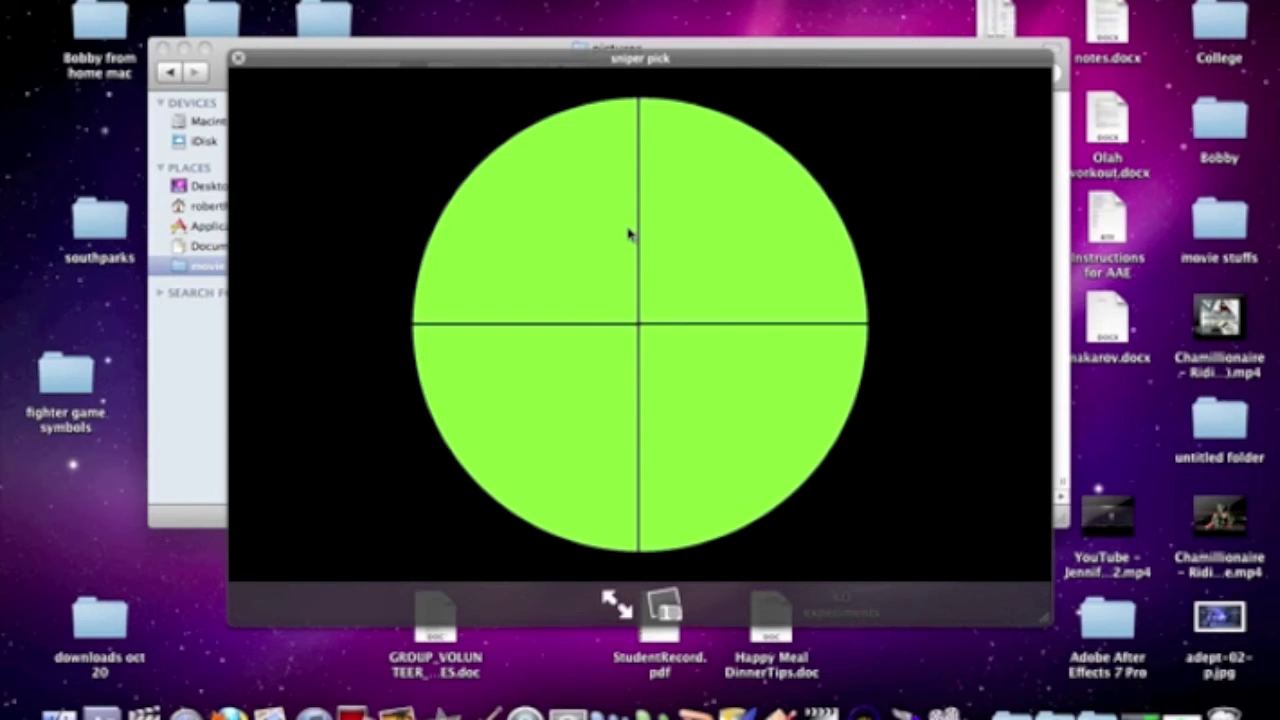
pyautogui.press('space')
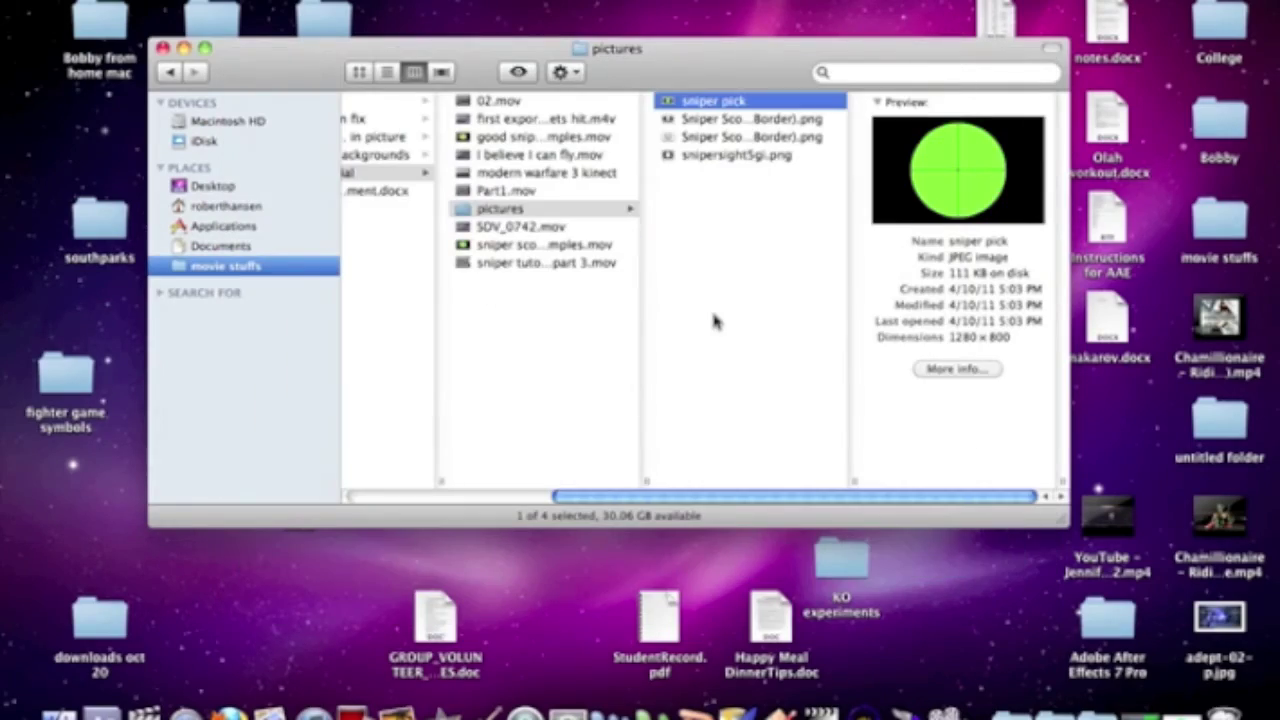
# Step: Switch to iMovie and open the green screen sniper scope project for editing
pyautogui.press('F9')
pyautogui.click(545, 590)
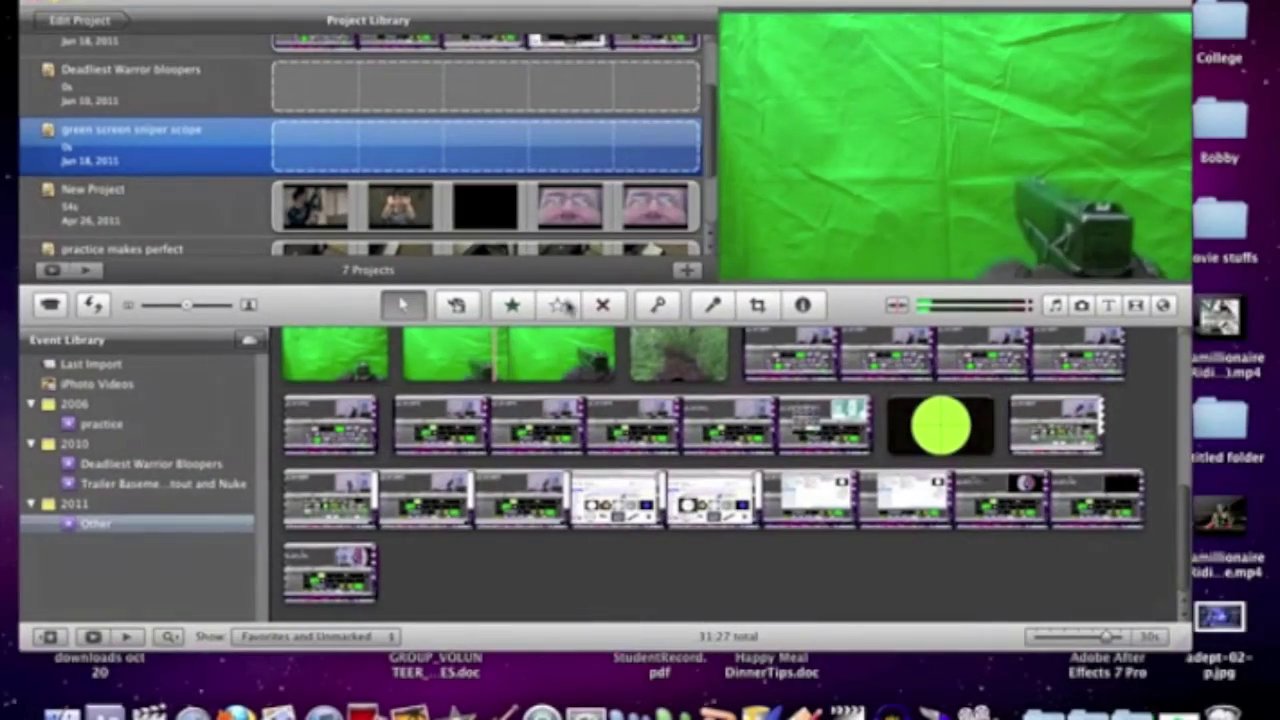
pyautogui.press('F9')
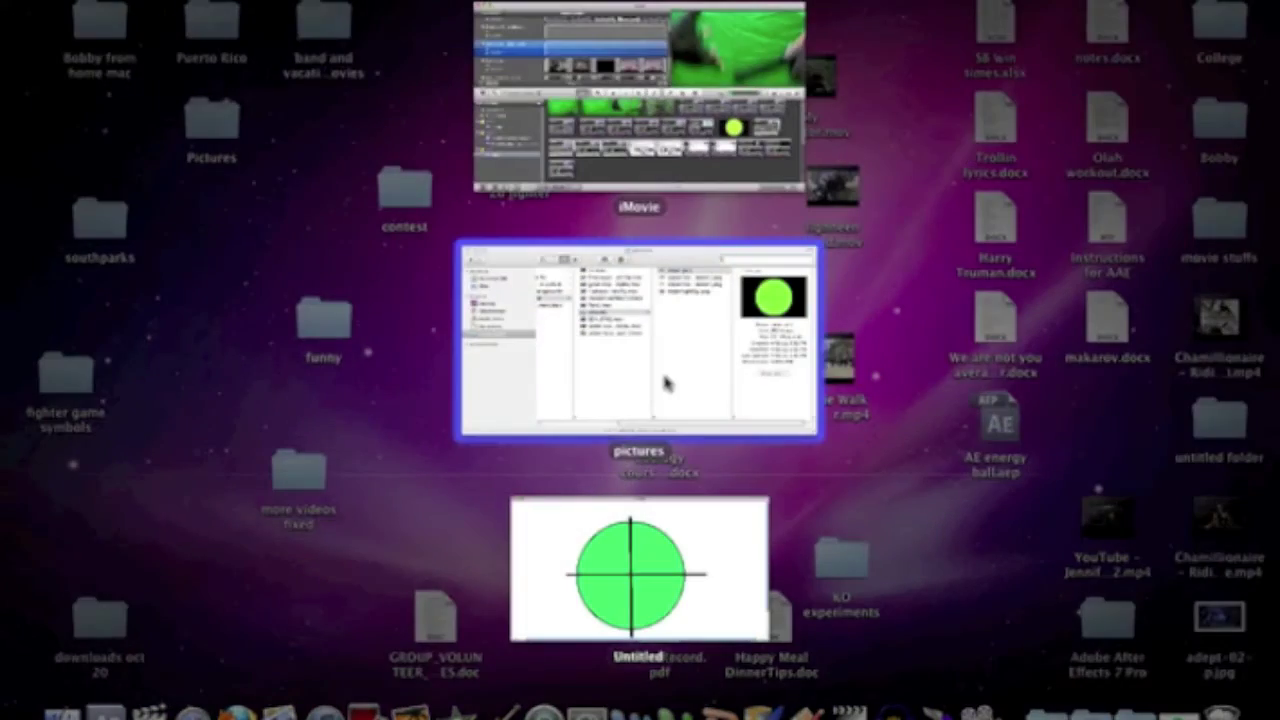
pyautogui.click(663, 377)
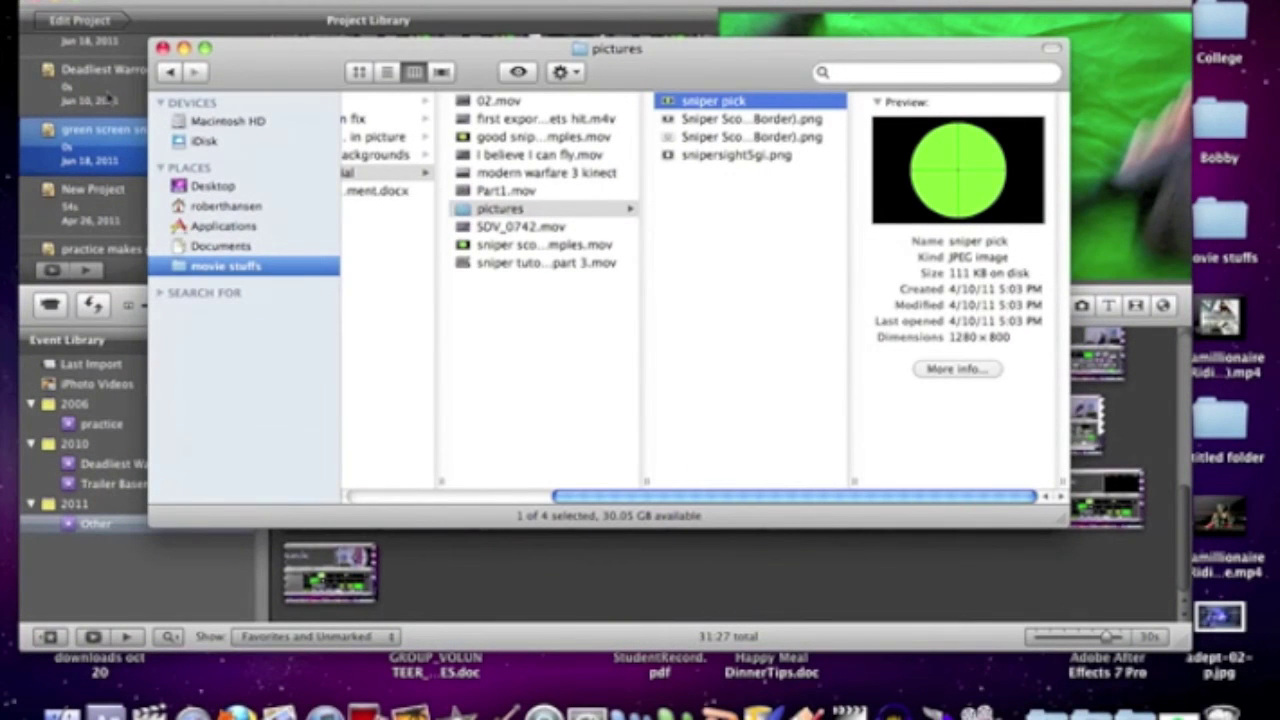
pyautogui.click(120, 158)
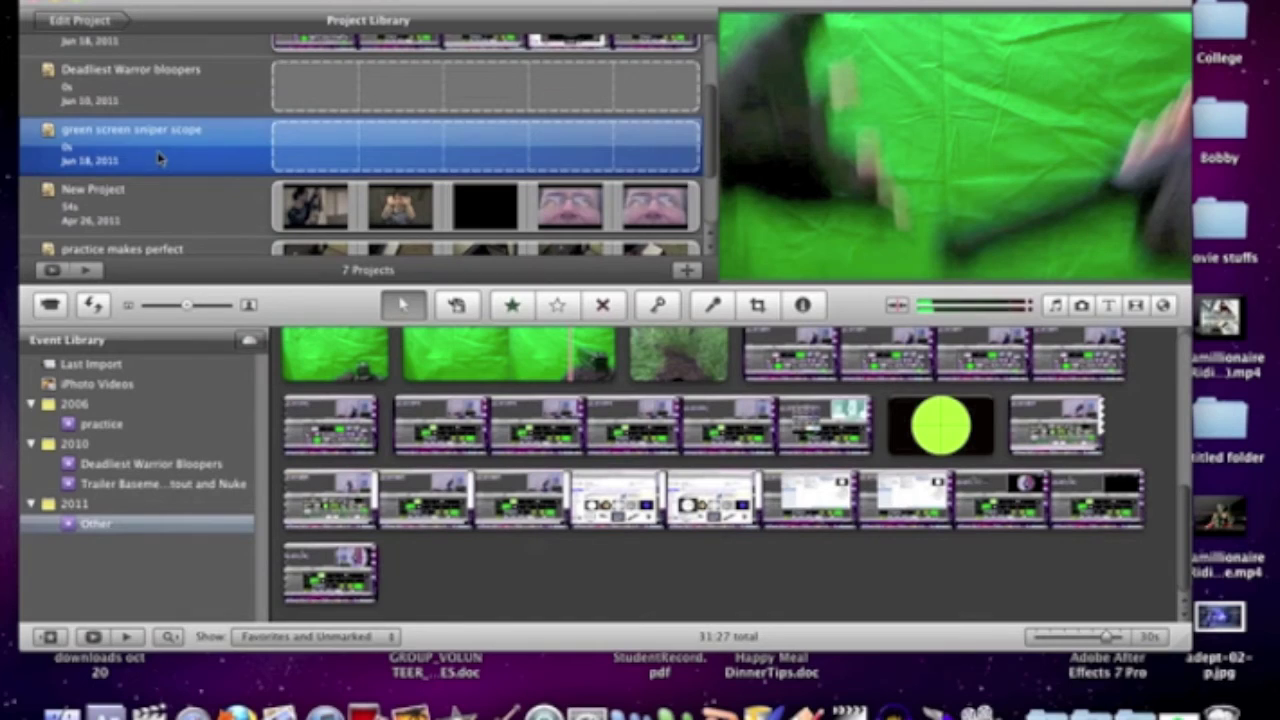
pyautogui.click(79, 21)
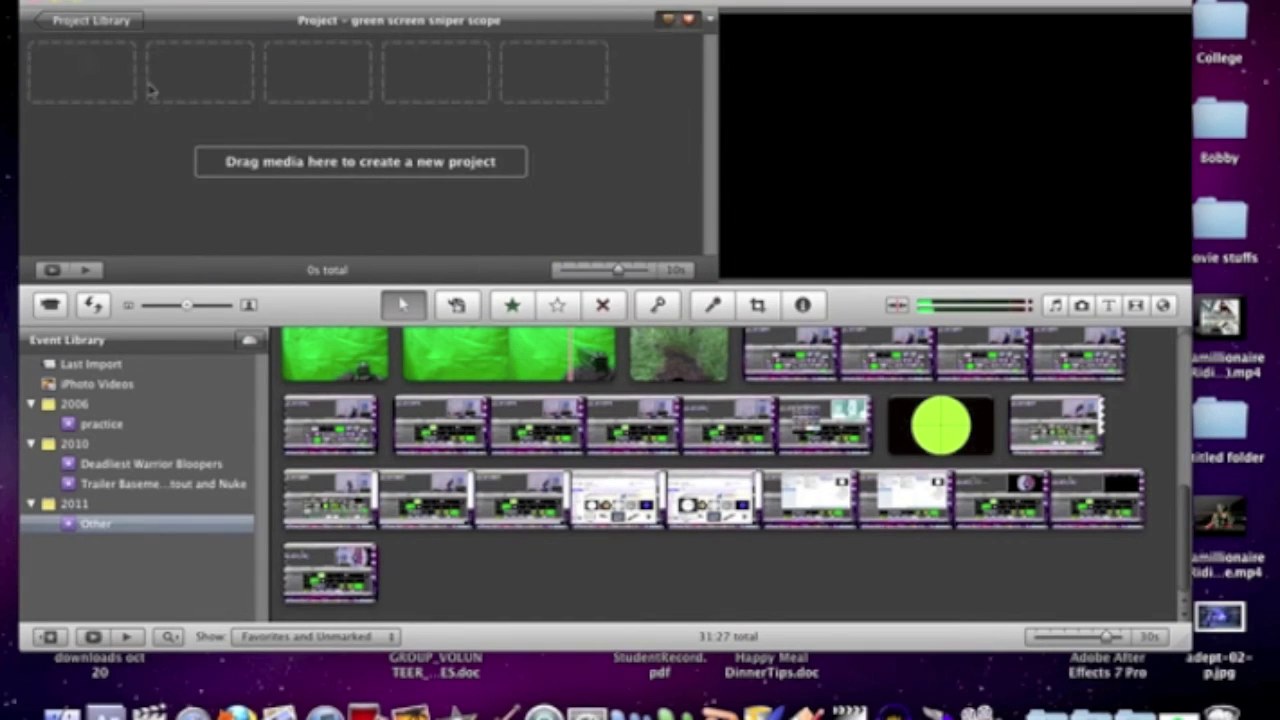
# Step: Add the sniper pick image from the Finder pictures folder to the empty green screen sniper scope project
pyautogui.press('F9')
pyautogui.click(674, 257)
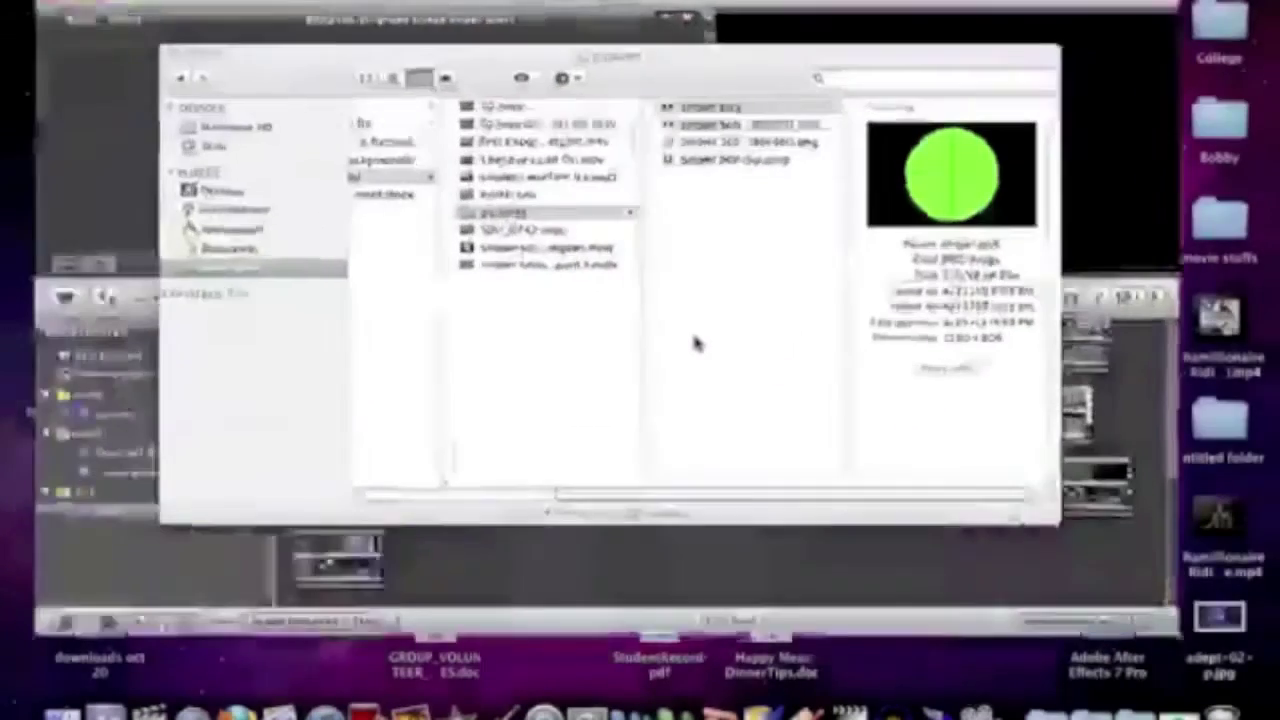
pyautogui.moveTo(735, 55); pyautogui.dragTo(850, 52)
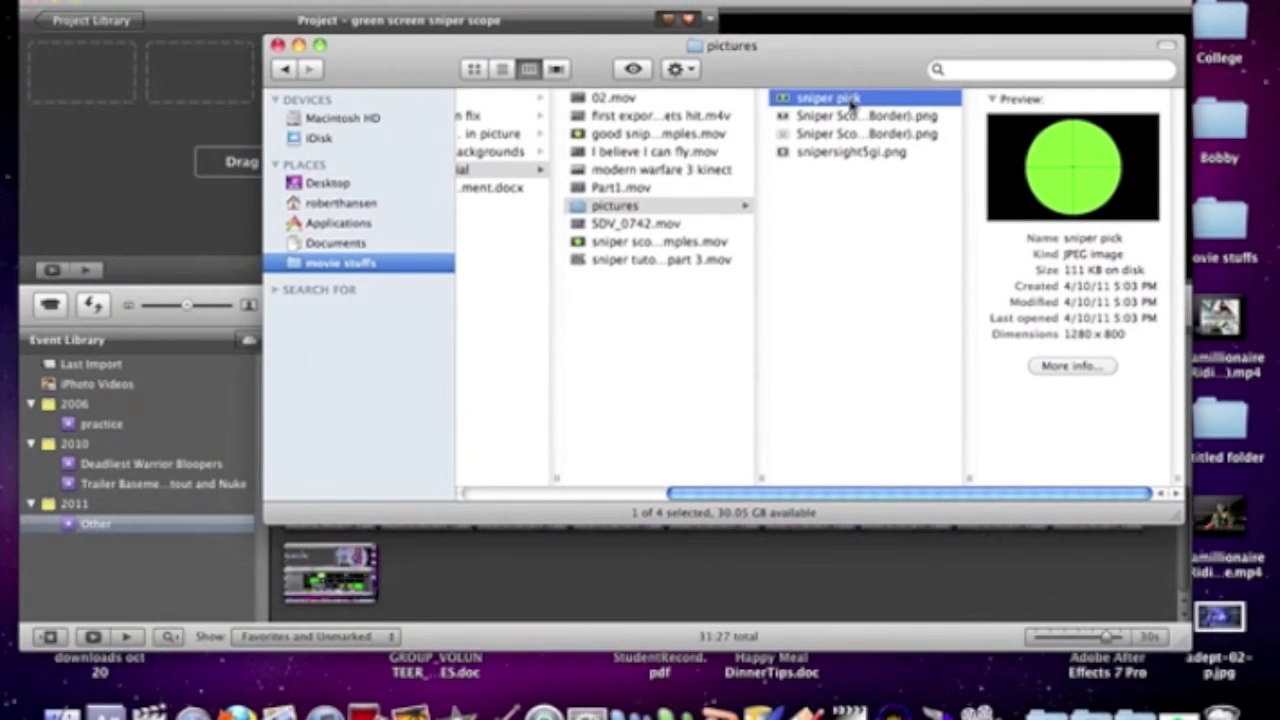
pyautogui.moveTo(852, 100); pyautogui.dragTo(156, 149)
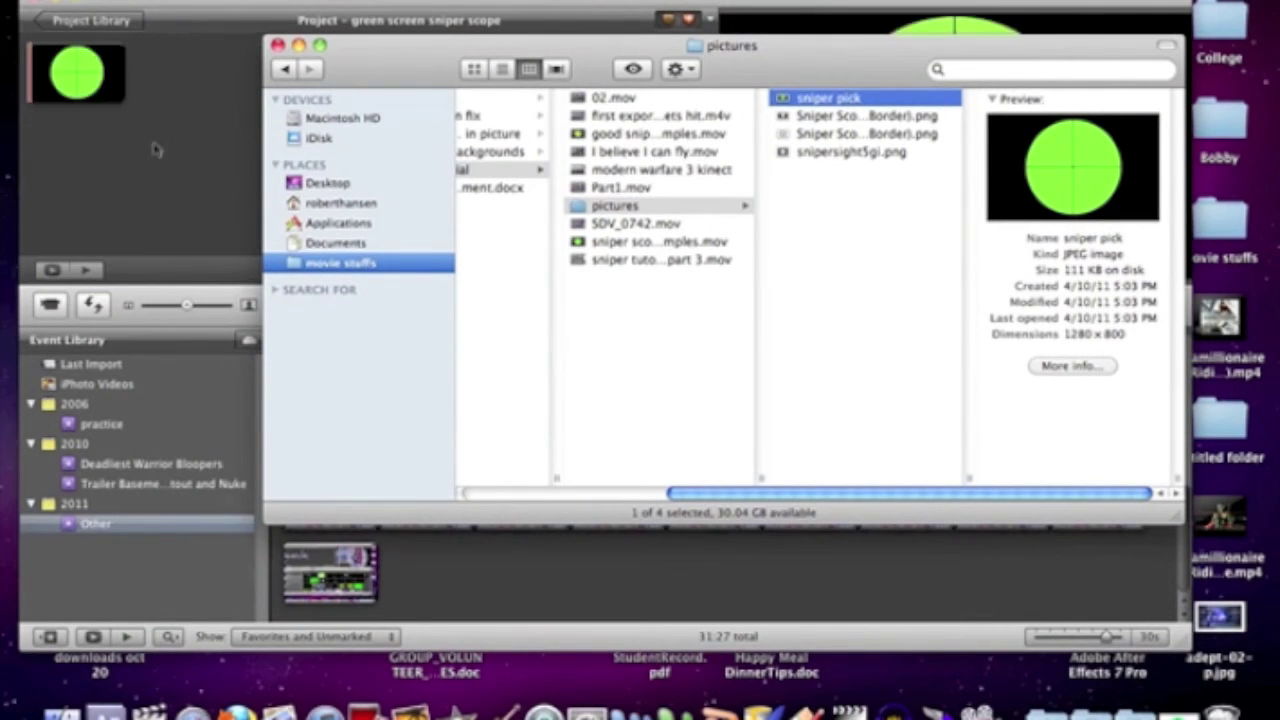
pyautogui.click(155, 150)
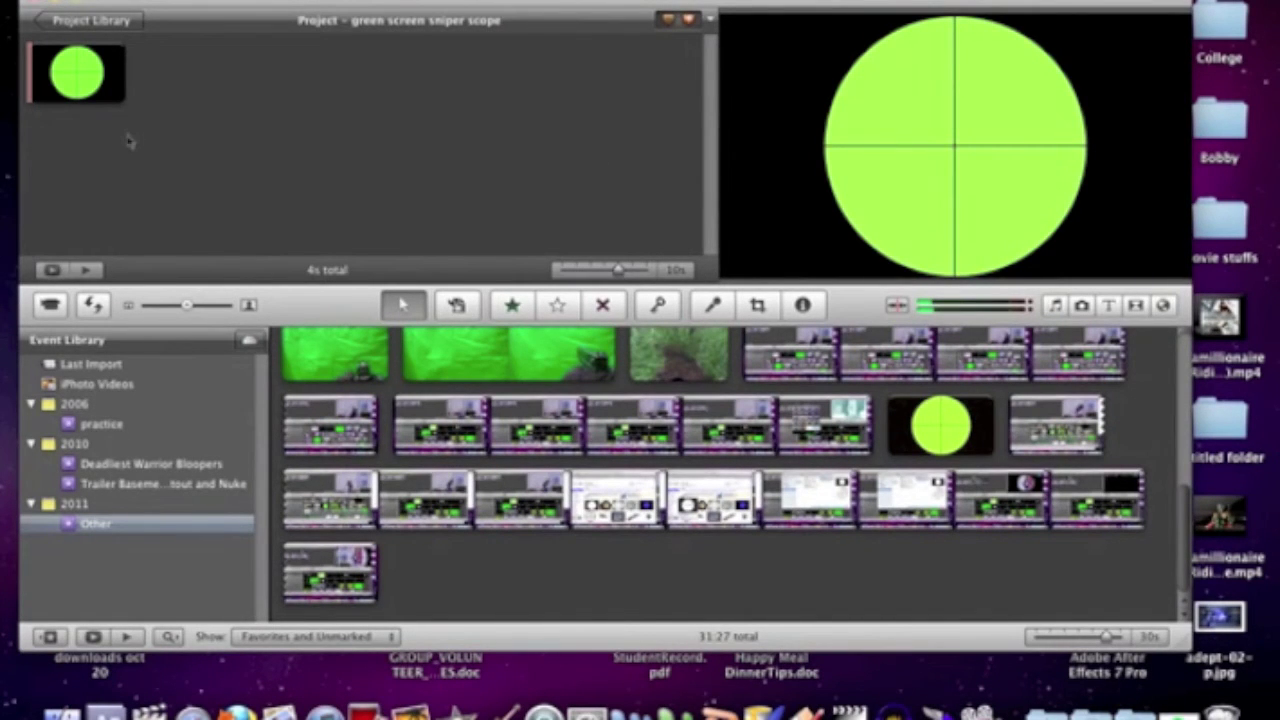
# Step: Set the scope still's duration to 30 seconds
pyautogui.doubleClick(85, 74)
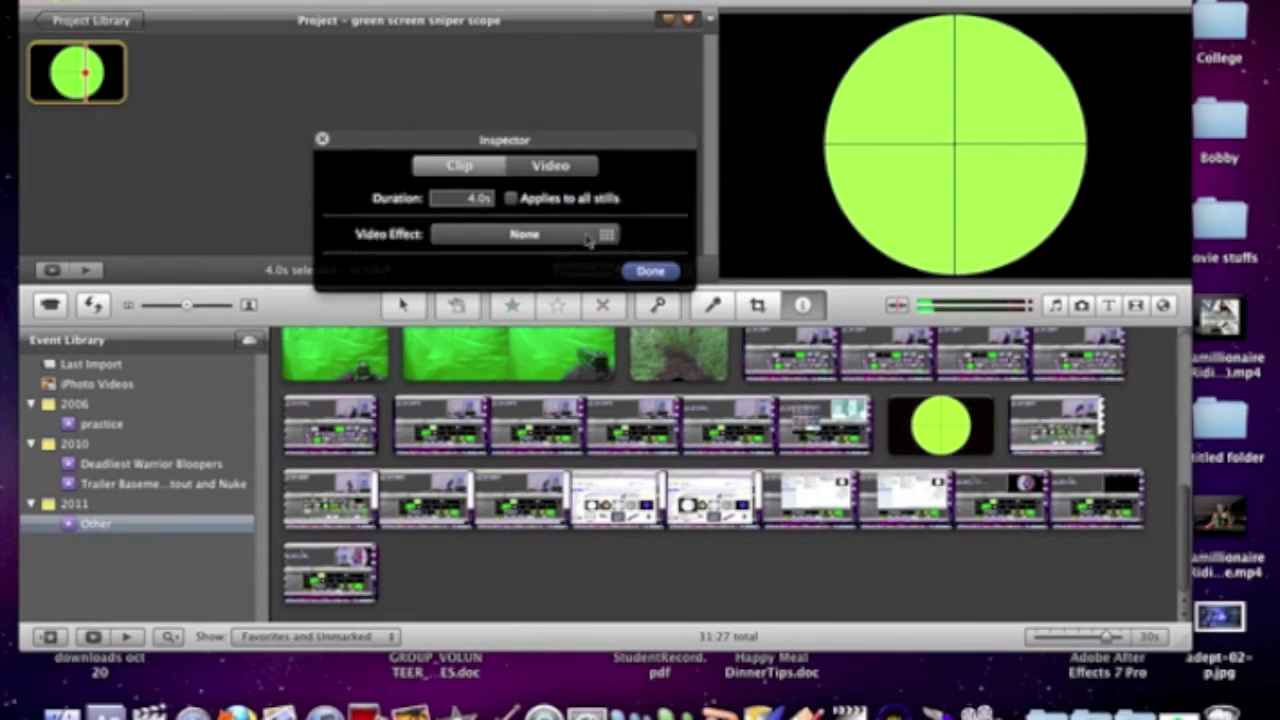
pyautogui.click(478, 198)
pyautogui.write('30')
pyautogui.press('Return')
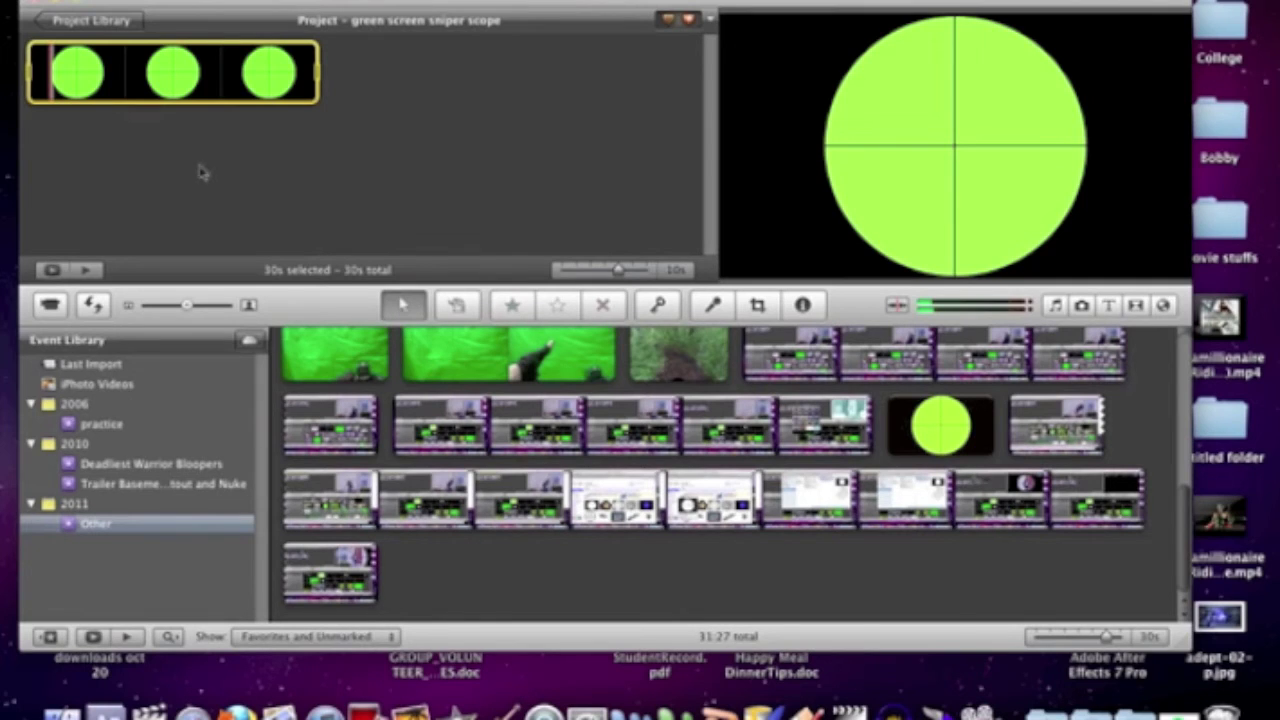
# Step: Apply the Vignette video effect to the scope clip
pyautogui.doubleClick(180, 78)
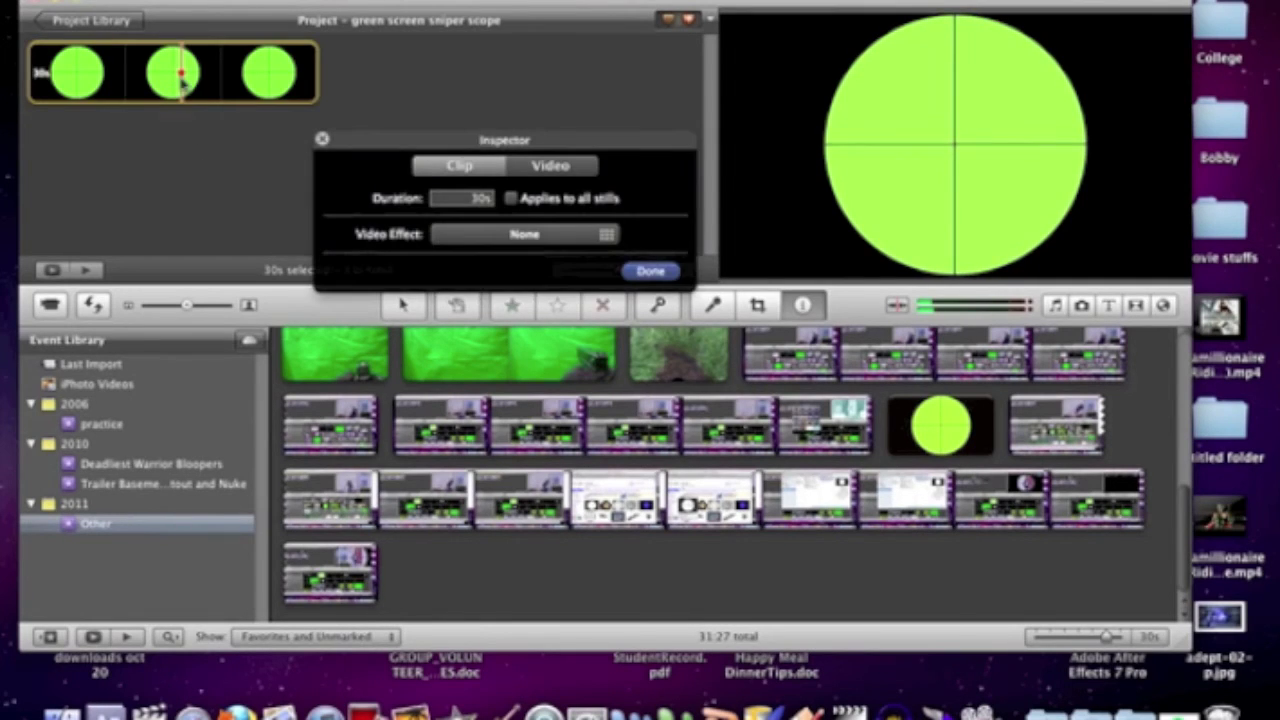
pyautogui.click(520, 241)
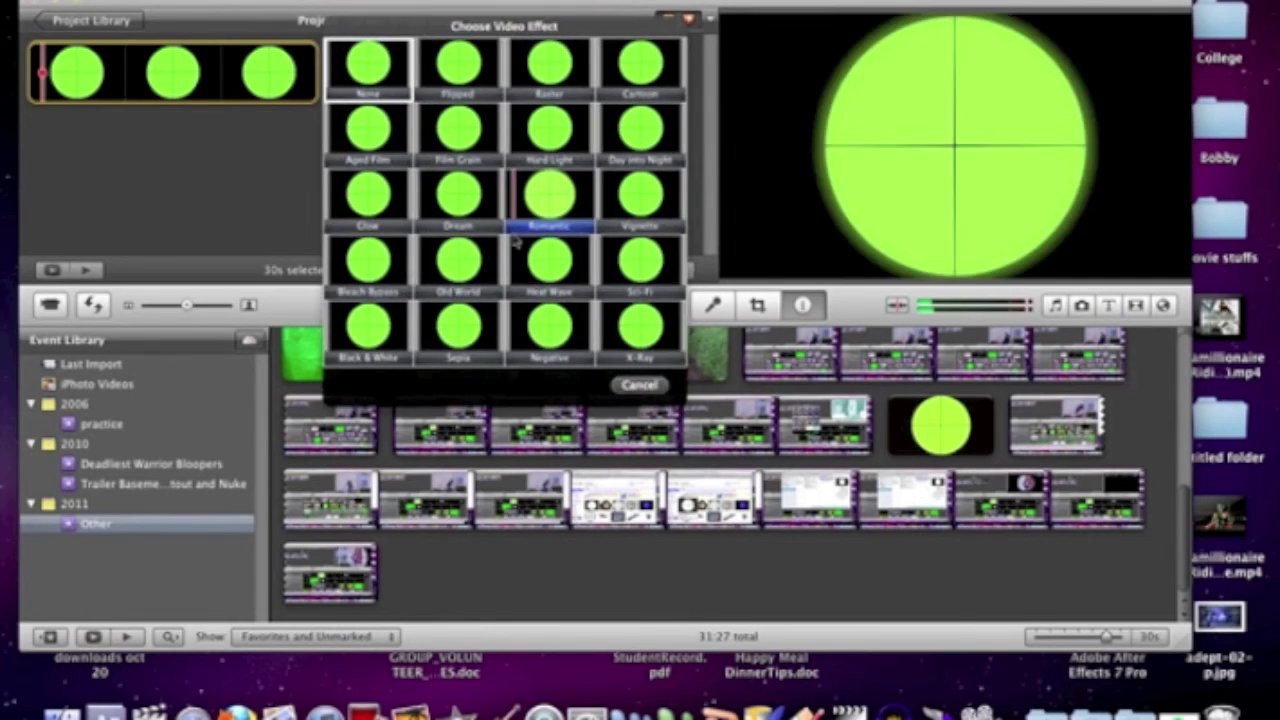
pyautogui.click(641, 195)
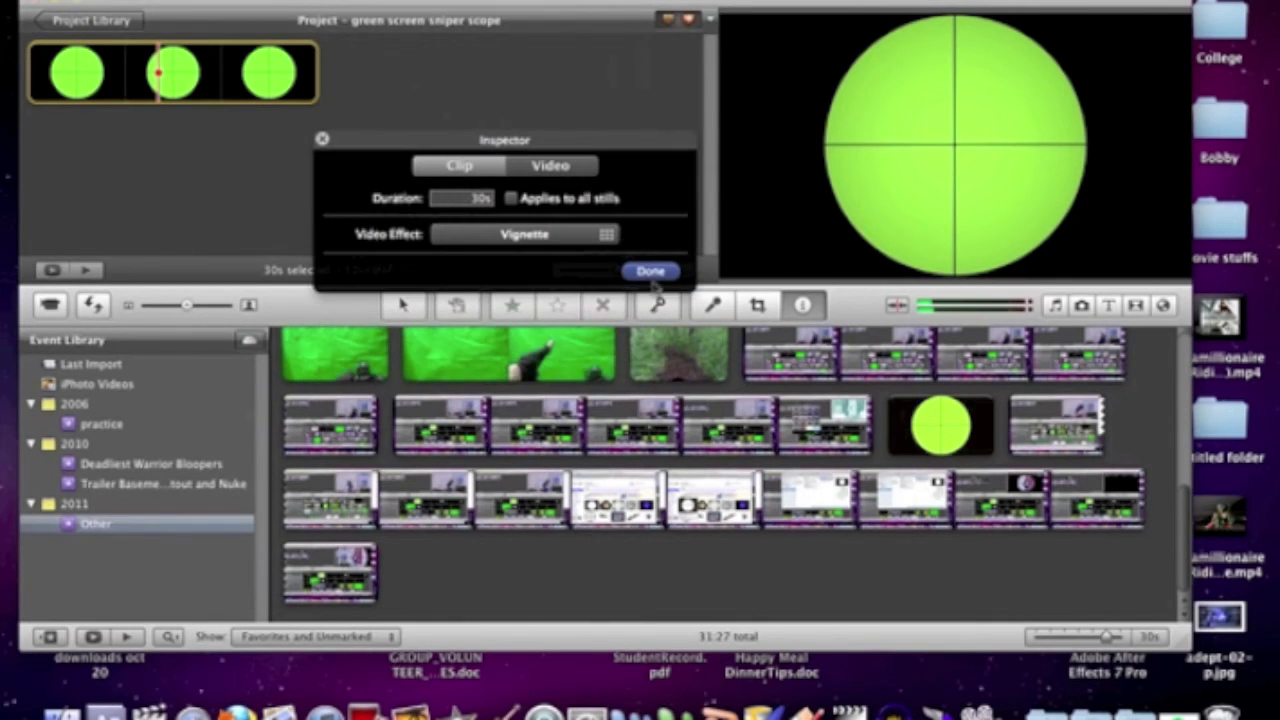
pyautogui.click(651, 272)
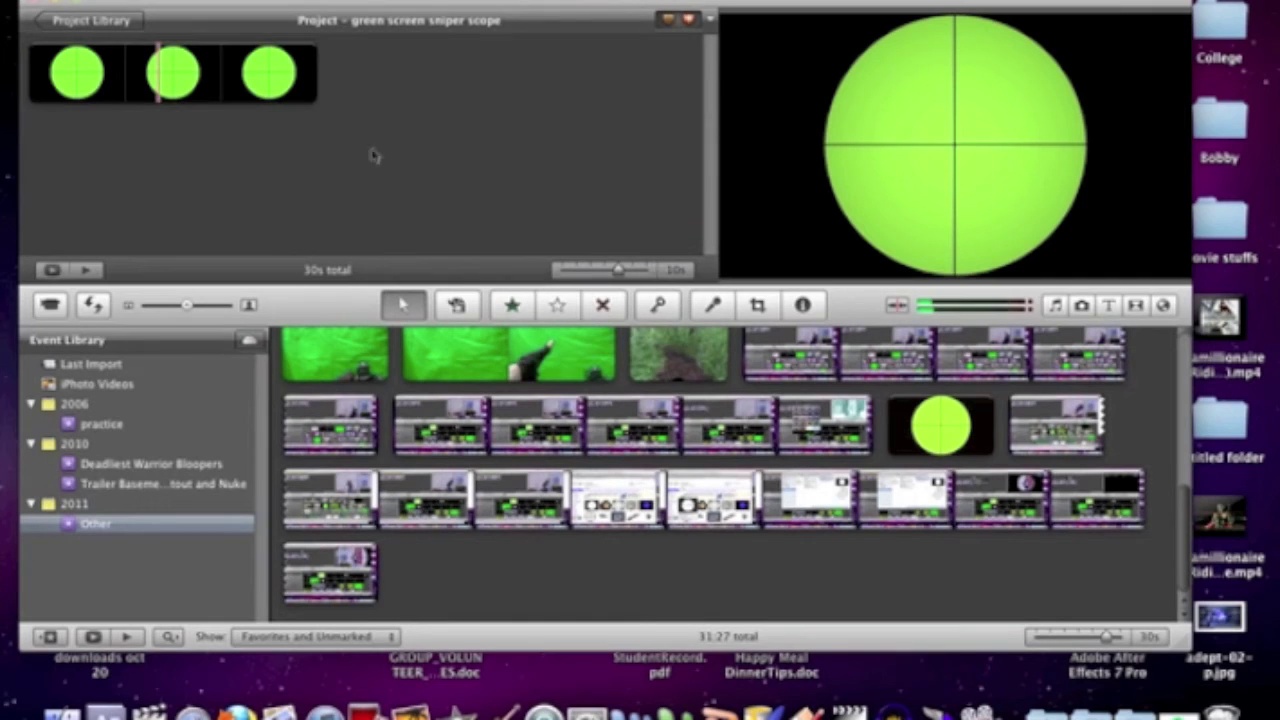
pyautogui.doubleClick(40, 72)
pyautogui.press('Return')
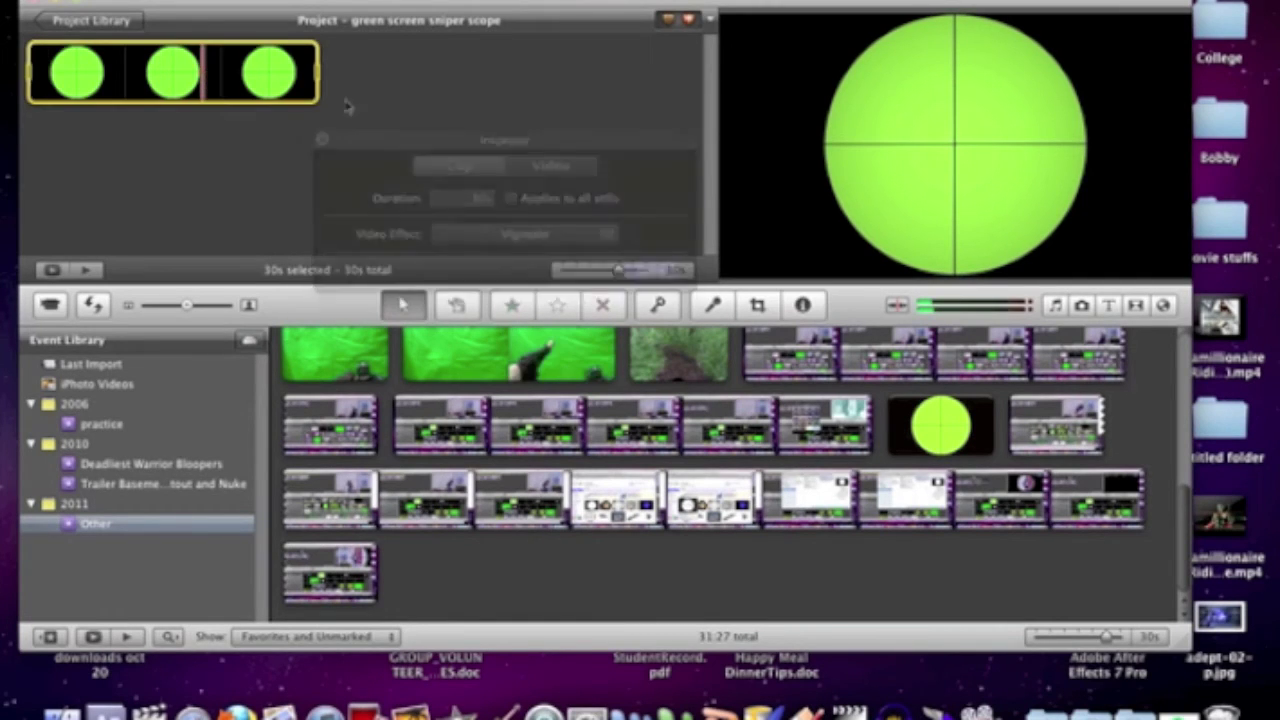
# Step: Replace the scope clip's Ken Burns motion with a Crop, using a slightly reduced frame centred on the crosshair
pyautogui.click(40, 56)
pyautogui.click(150, 146)
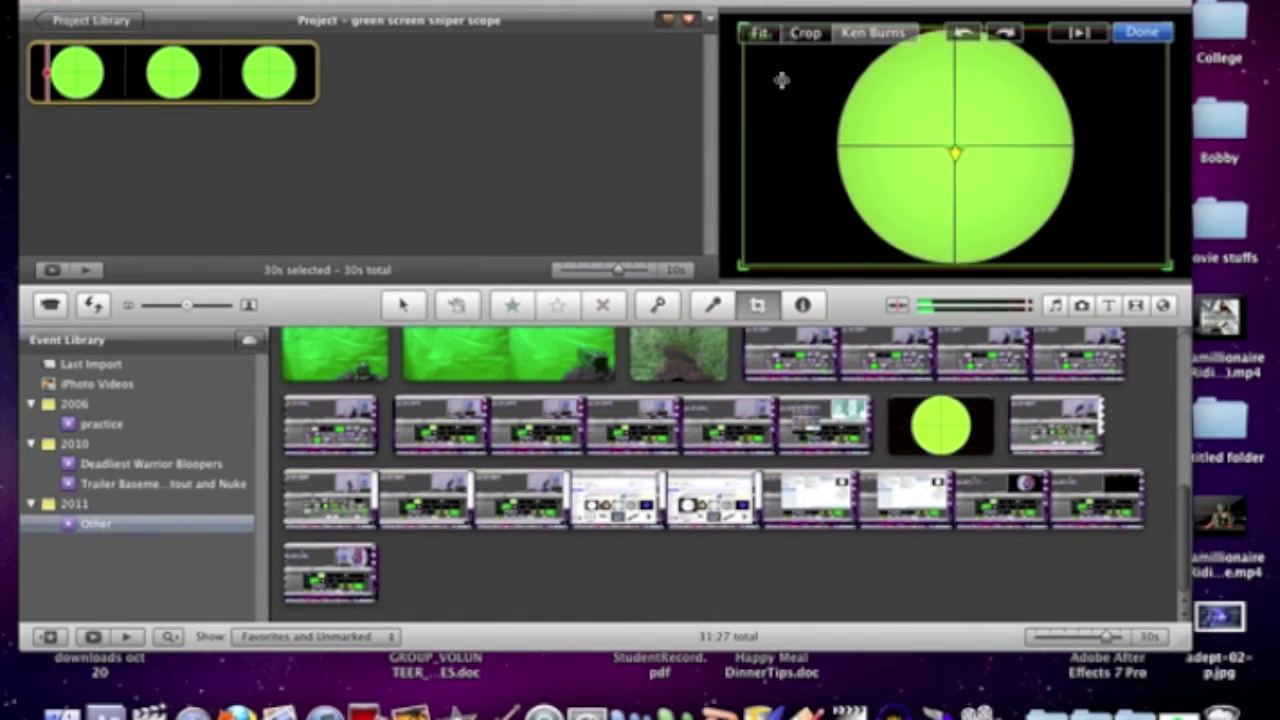
pyautogui.click(762, 33)
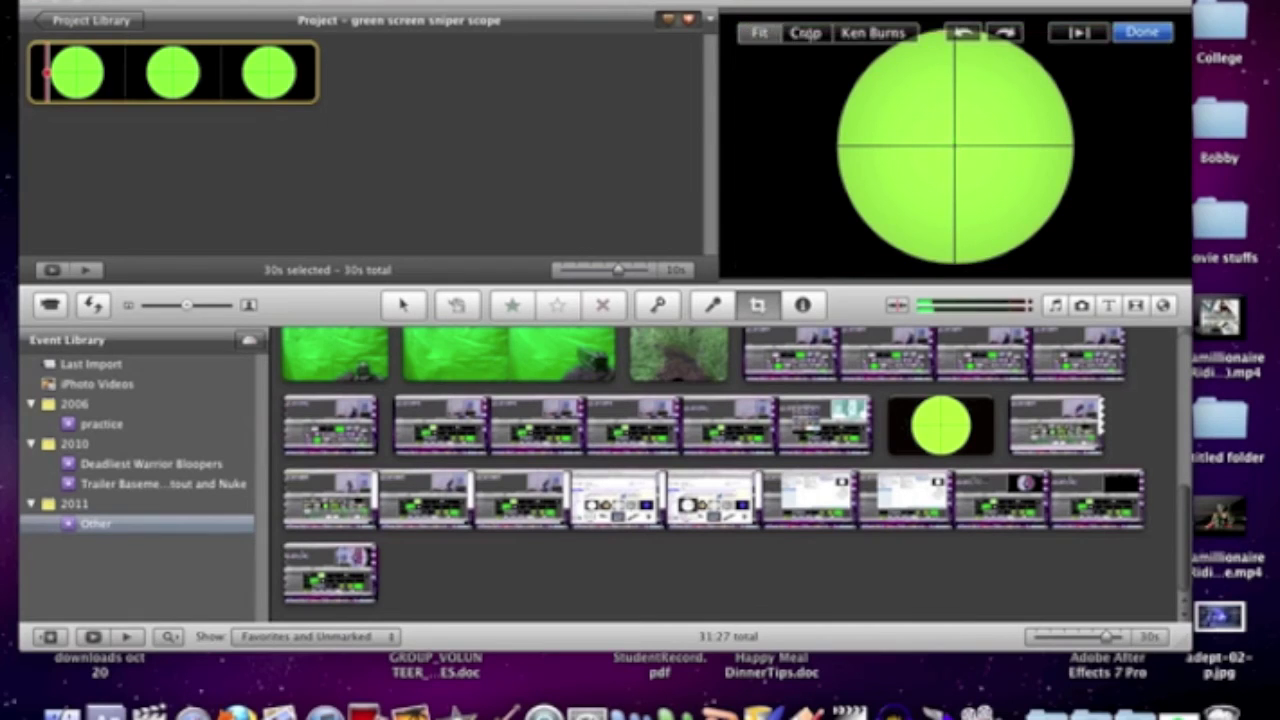
pyautogui.click(806, 33)
pyautogui.moveTo(1168, 266); pyautogui.dragTo(1096, 226)
pyautogui.moveTo(917, 131); pyautogui.dragTo(954, 150)
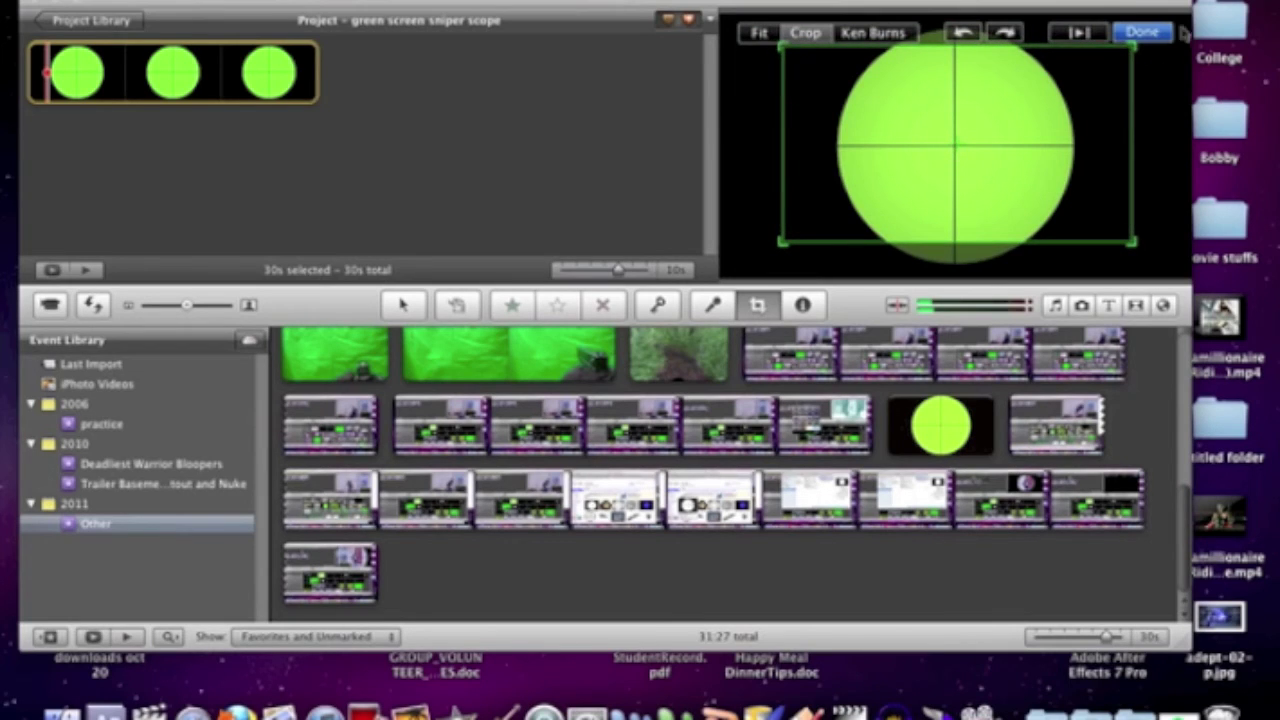
pyautogui.click(1150, 33)
pyautogui.click(400, 95)
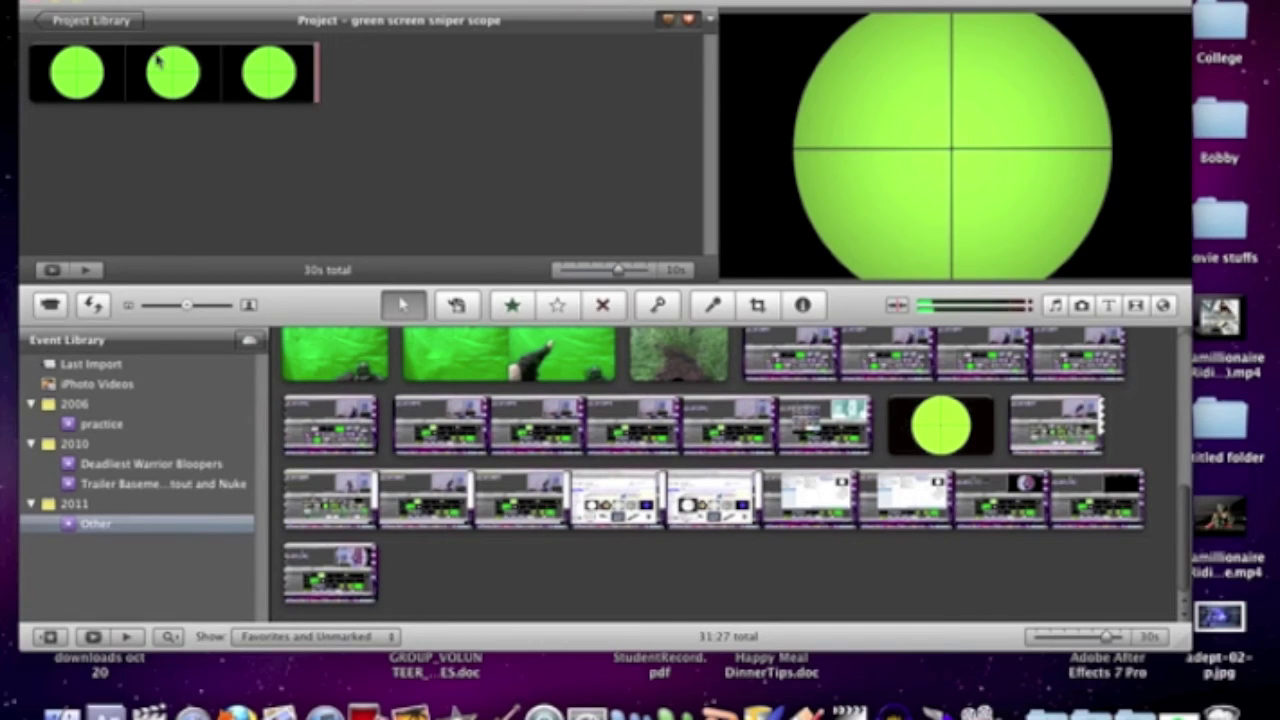
# Step: Return to the project library and open the sniper tutorial project for editing
pyautogui.click(128, 24)
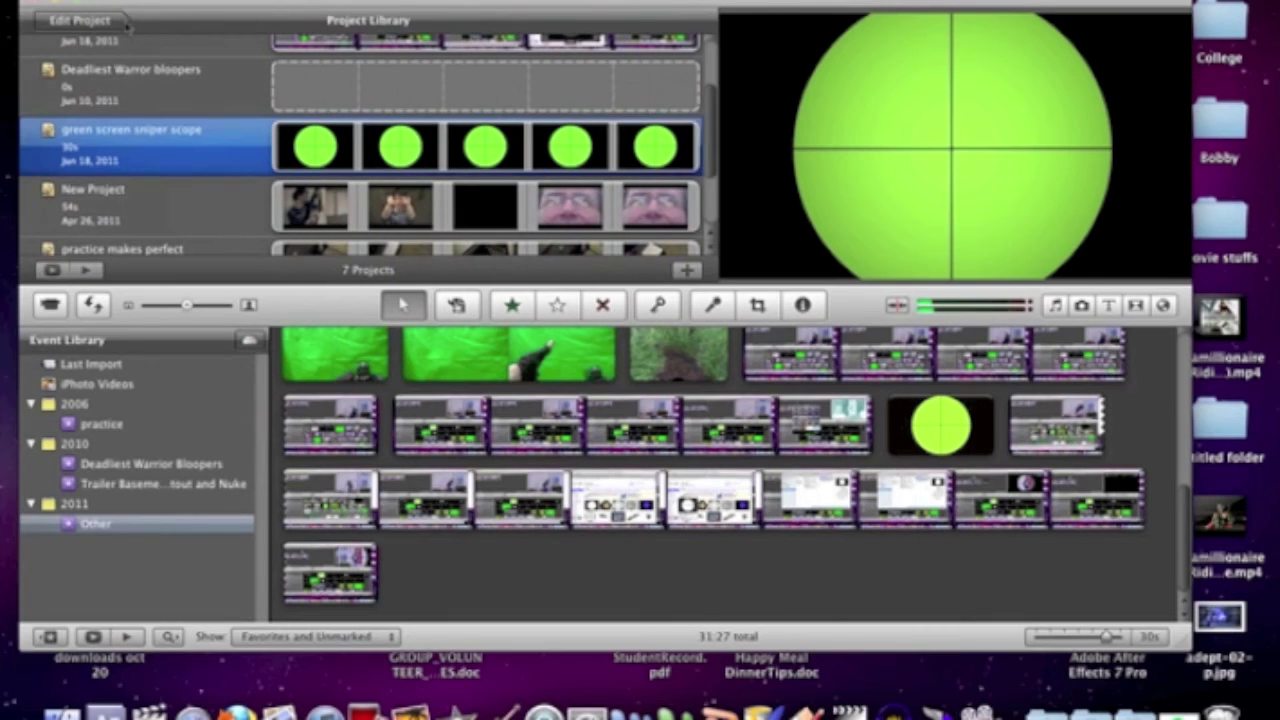
pyautogui.click(97, 530)
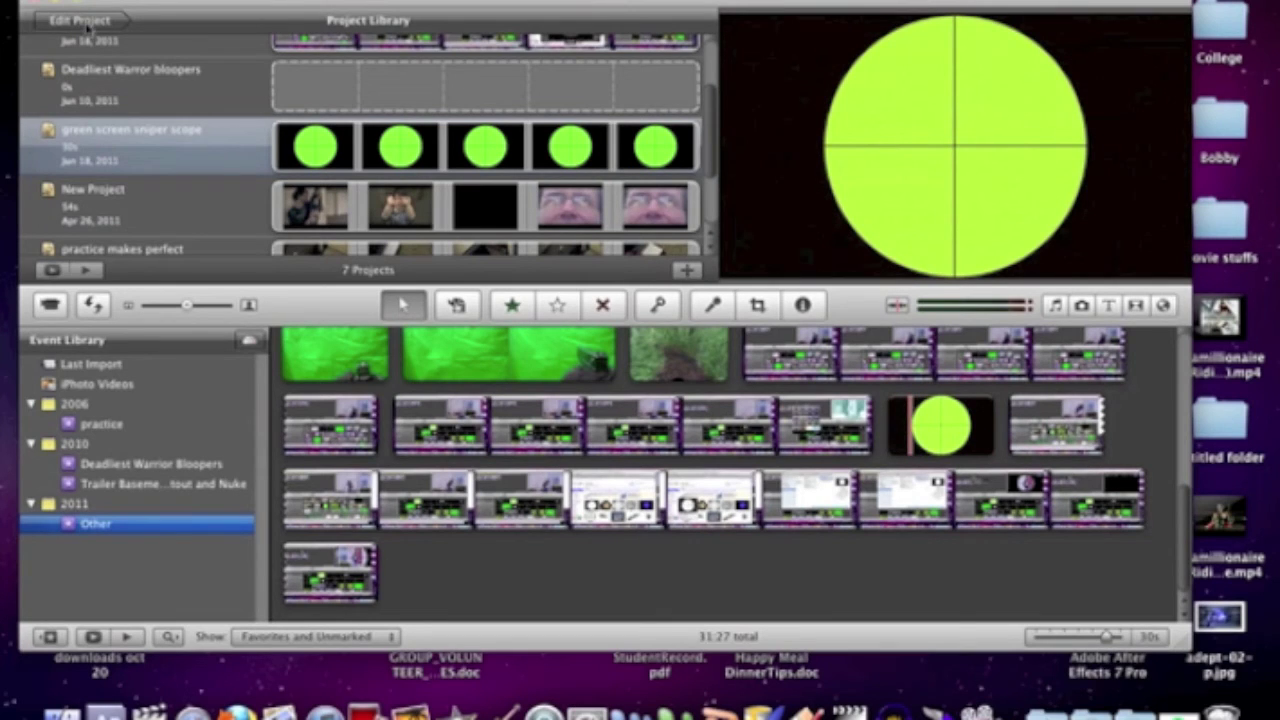
pyautogui.scroll(-3, 200, 170)
pyautogui.click(212, 236)
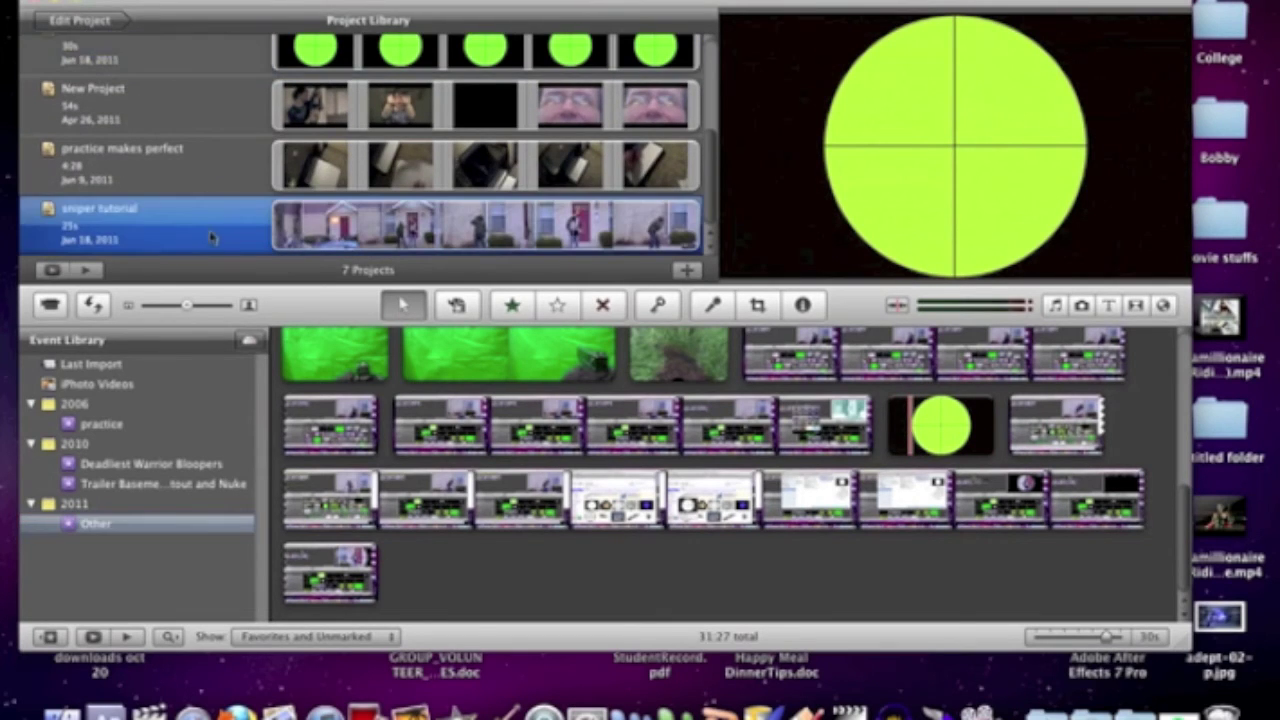
pyautogui.click(78, 25)
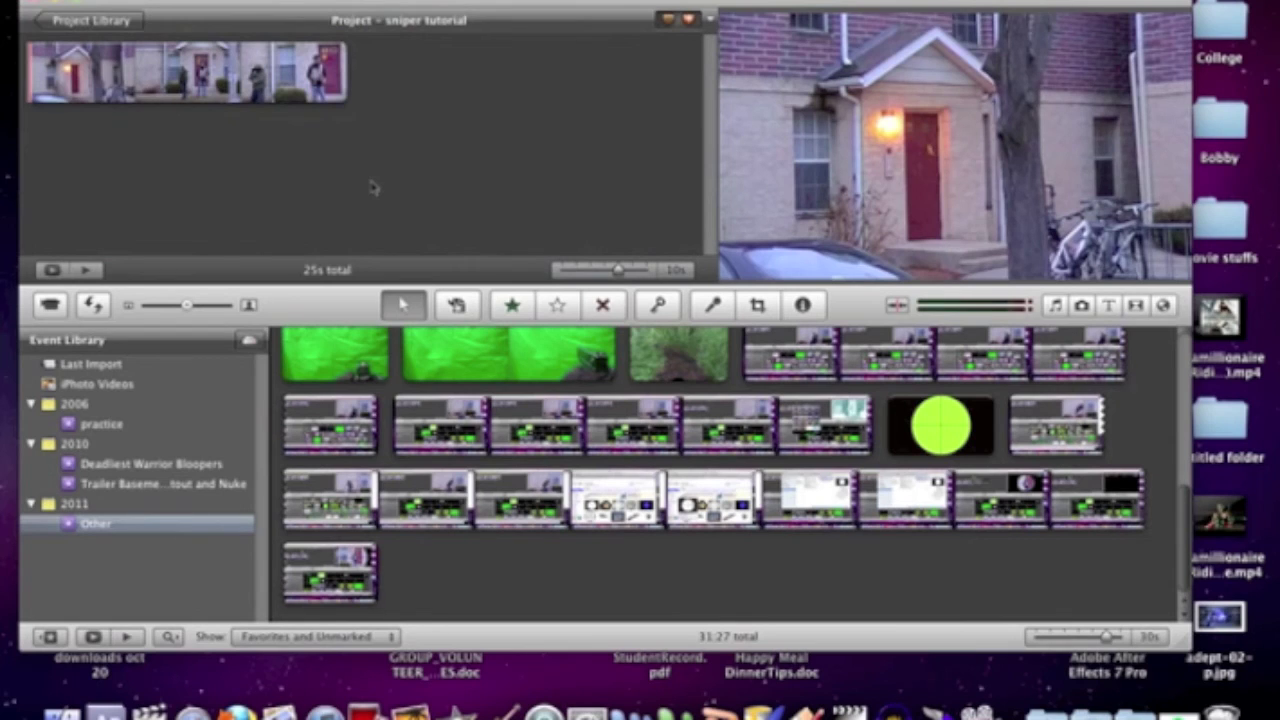
# Step: Overlay the green scope event clip as a Green Screen on the later part of the sniper tutorial footage
pyautogui.doubleClick(937, 428)
pyautogui.moveTo(937, 428); pyautogui.dragTo(214, 110)
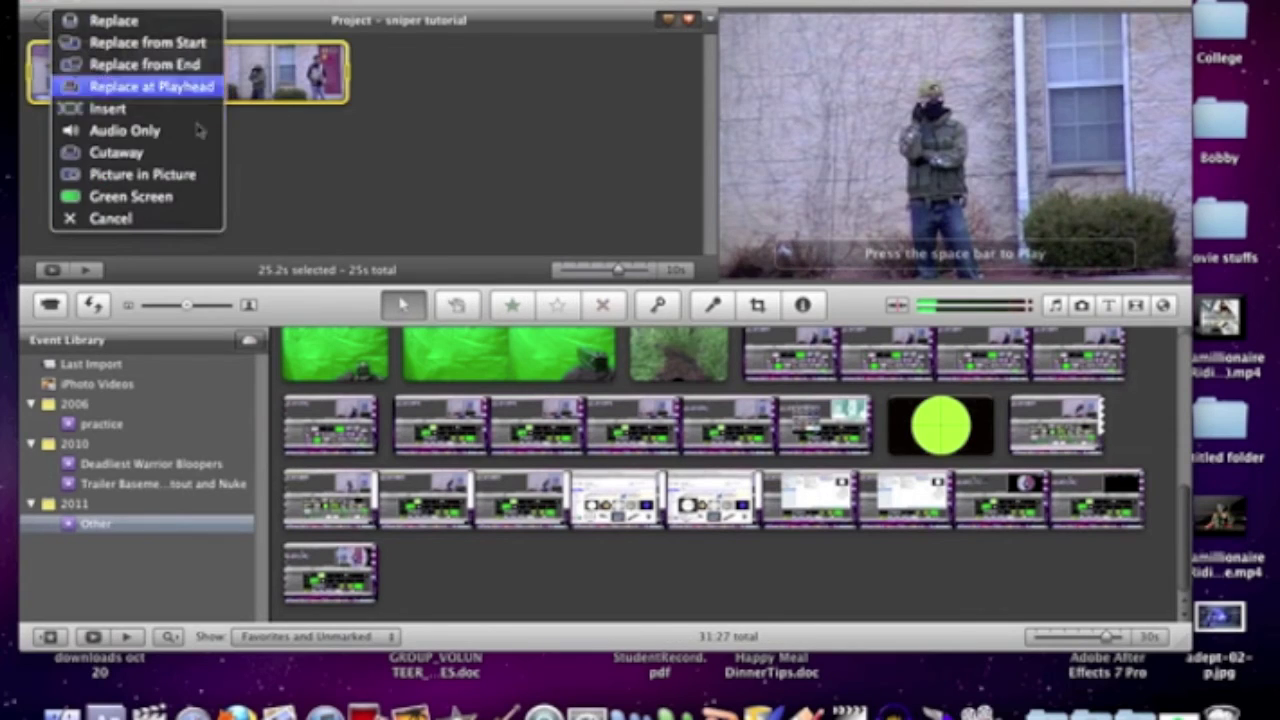
pyautogui.click(177, 200)
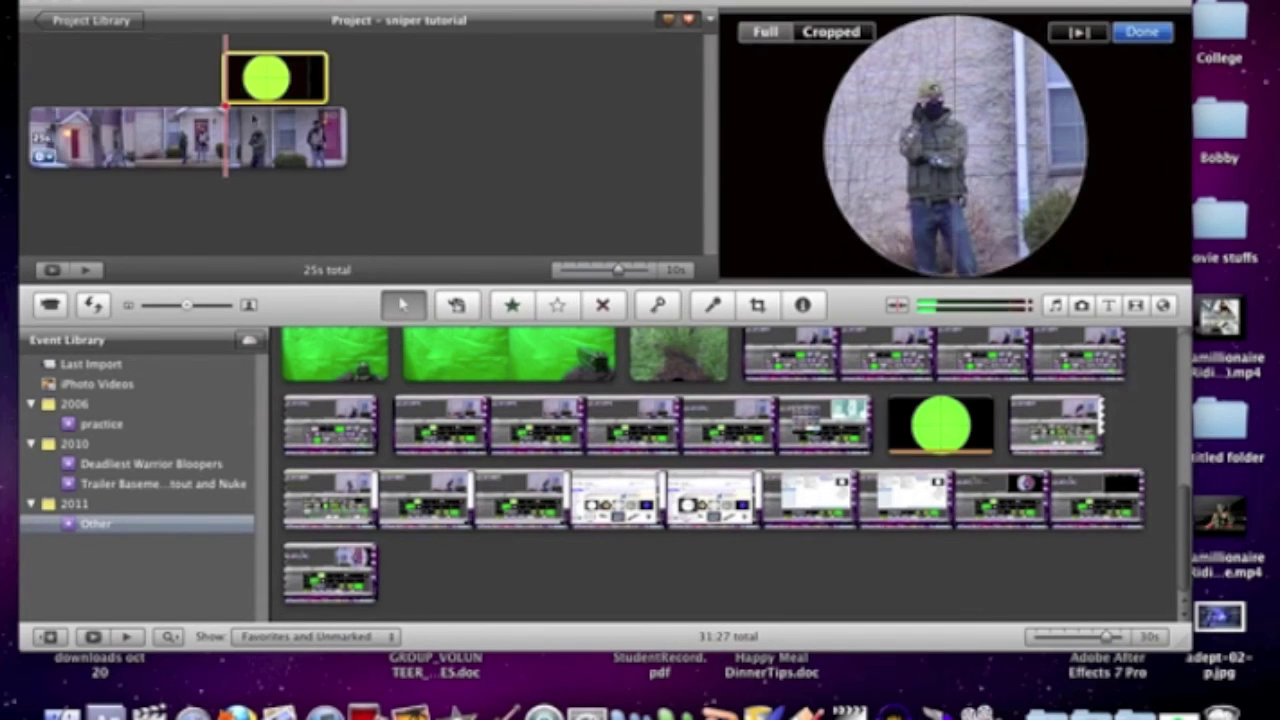
pyautogui.click(207, 85)
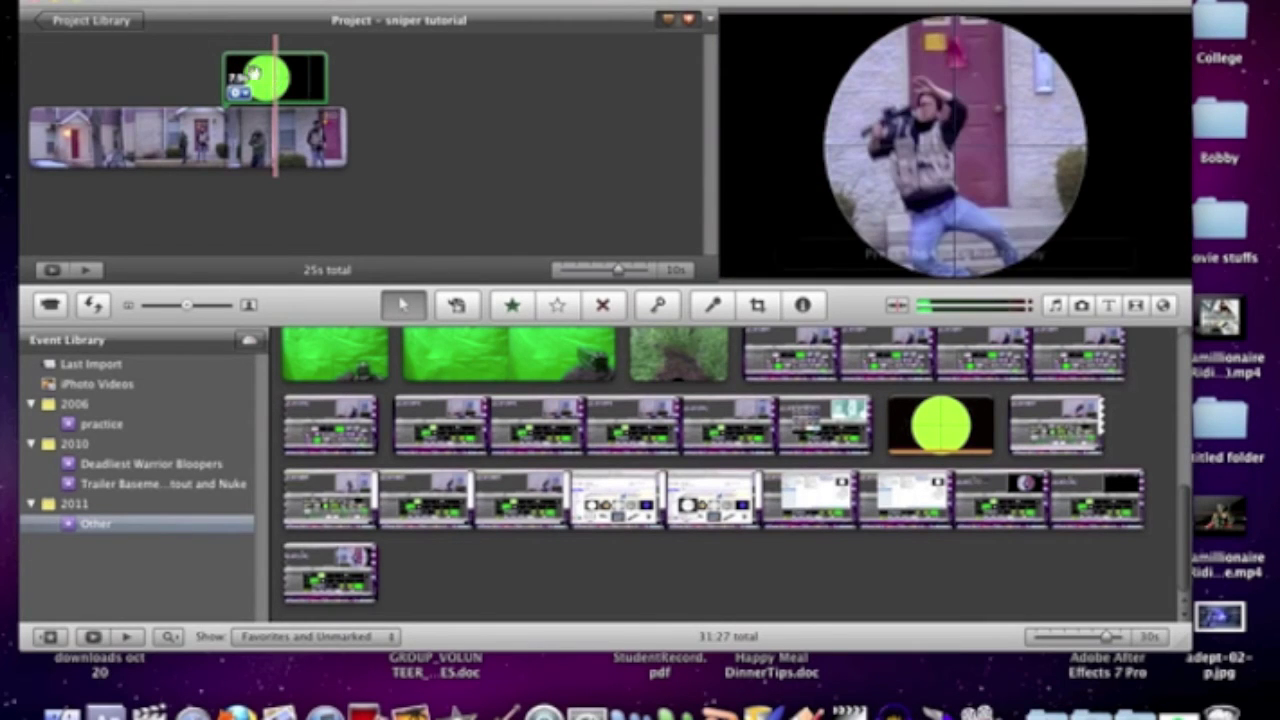
# Step: Reopen the green screen sniper scope project from the project library
pyautogui.click(106, 20)
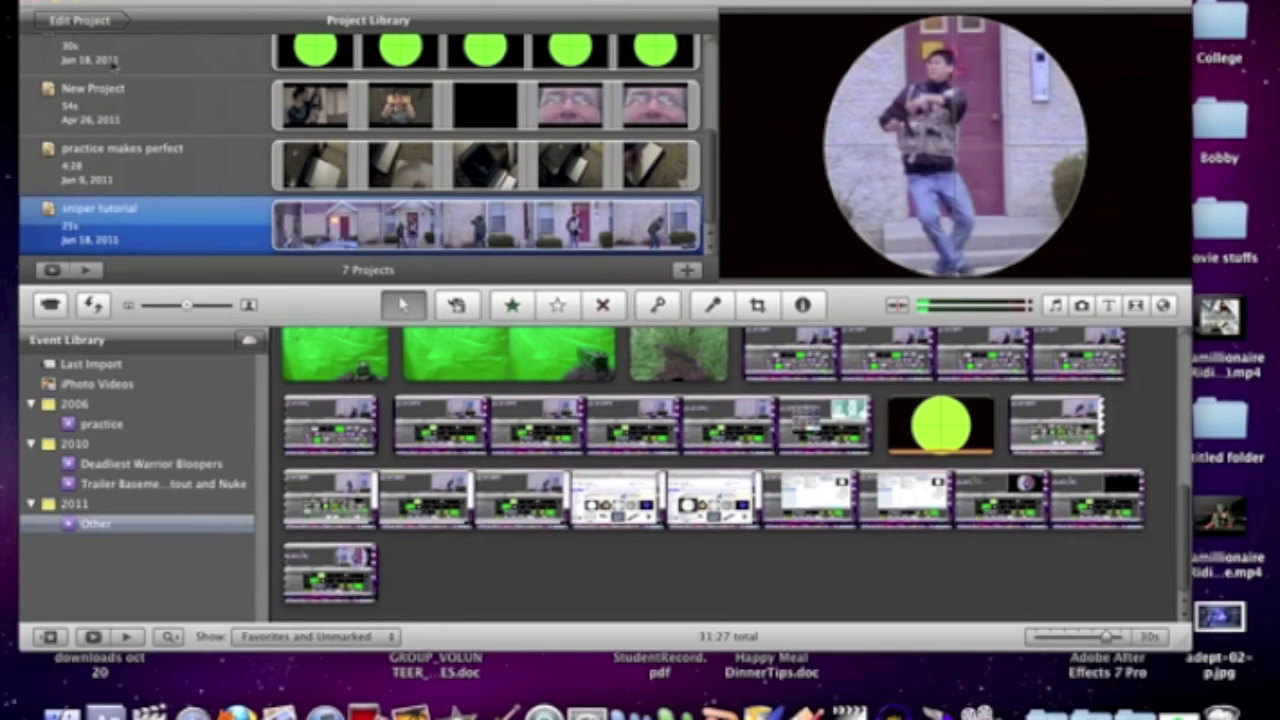
pyautogui.scroll(1, 114, 62)
pyautogui.click(118, 78)
pyautogui.click(104, 20)
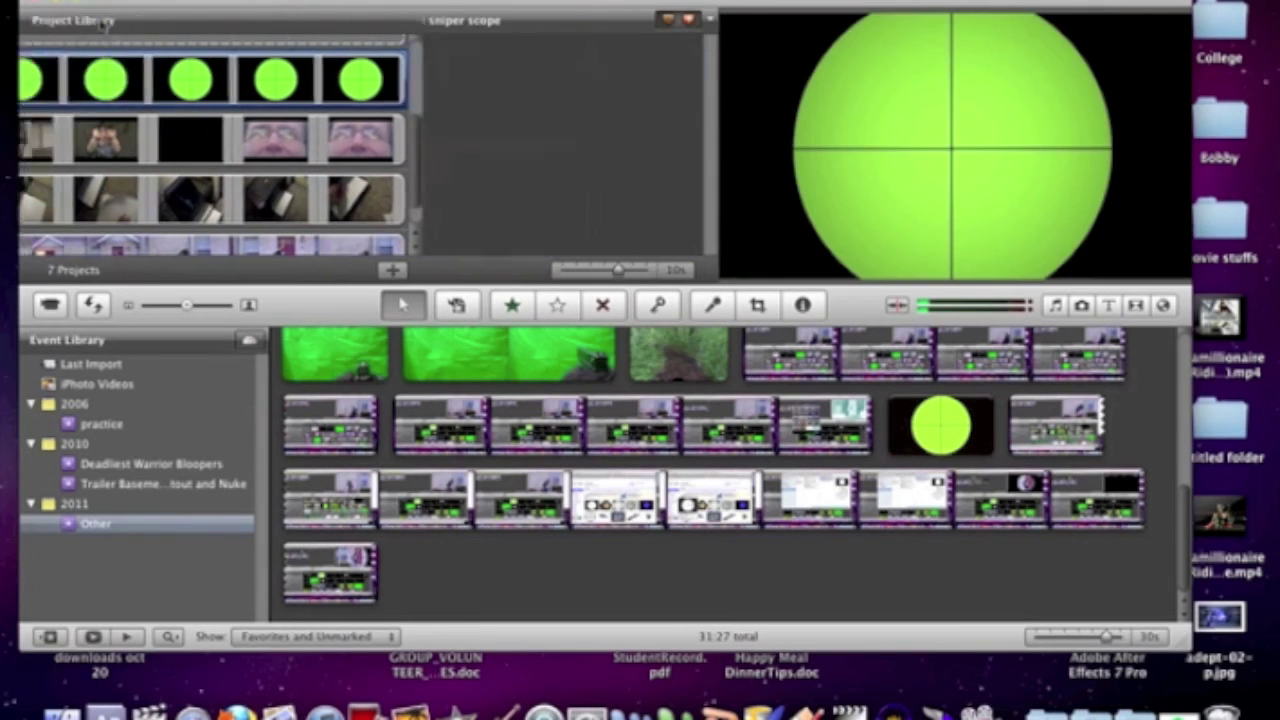
# Step: Set the scope clip's video effect to Film Grain
pyautogui.doubleClick(205, 72)
pyautogui.click(563, 243)
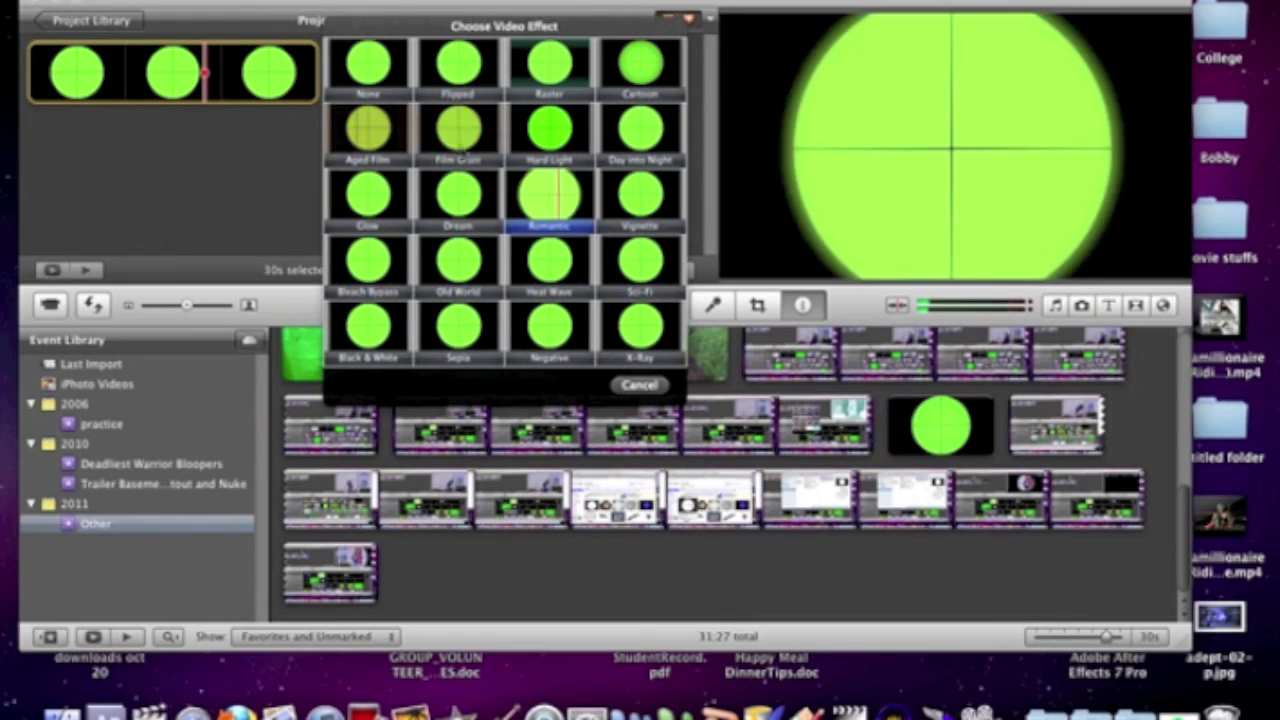
pyautogui.click(458, 130)
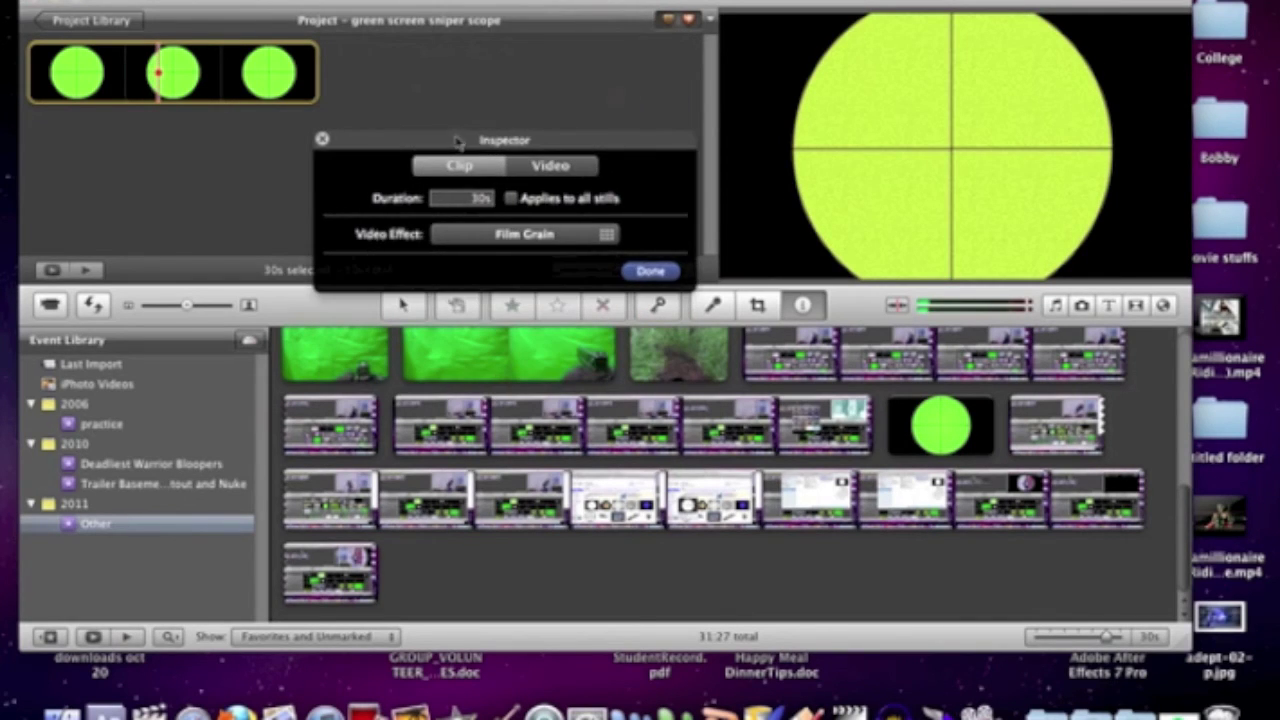
pyautogui.click(662, 272)
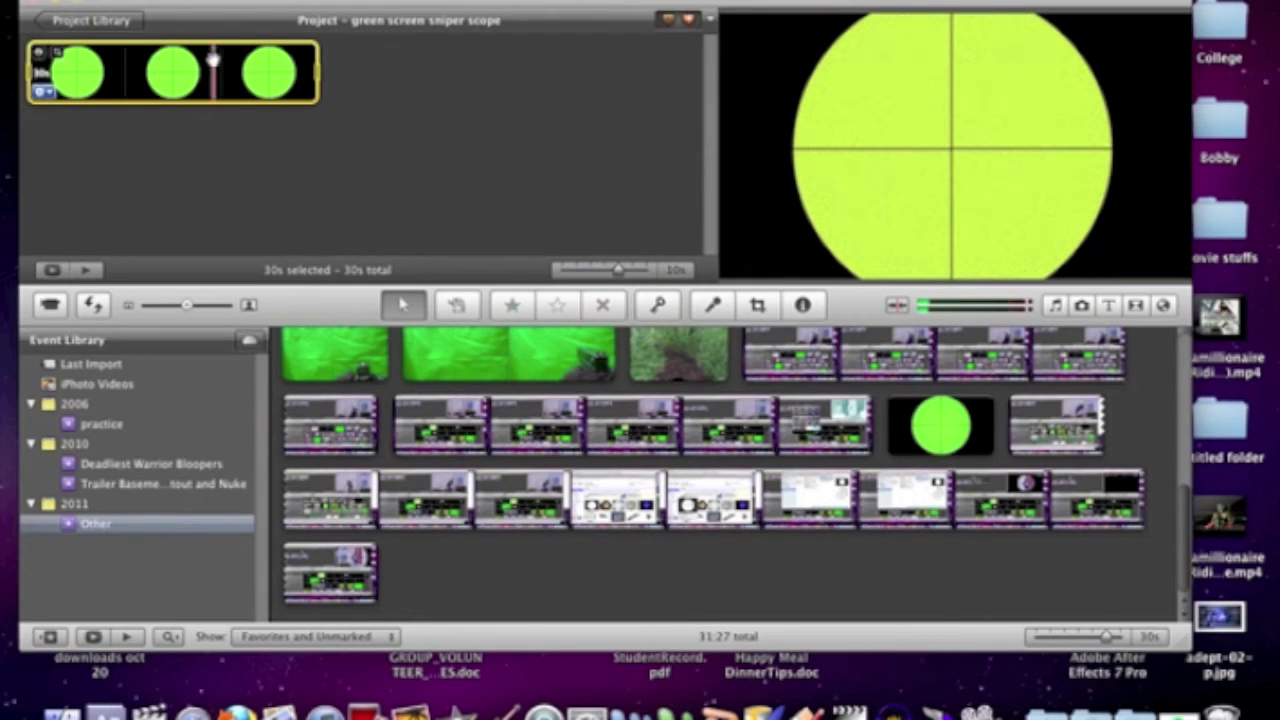
# Step: Preview the other available video effects, including Dream and Negative, on the scope clip without applying one
pyautogui.doubleClick(213, 64)
pyautogui.click(505, 246)
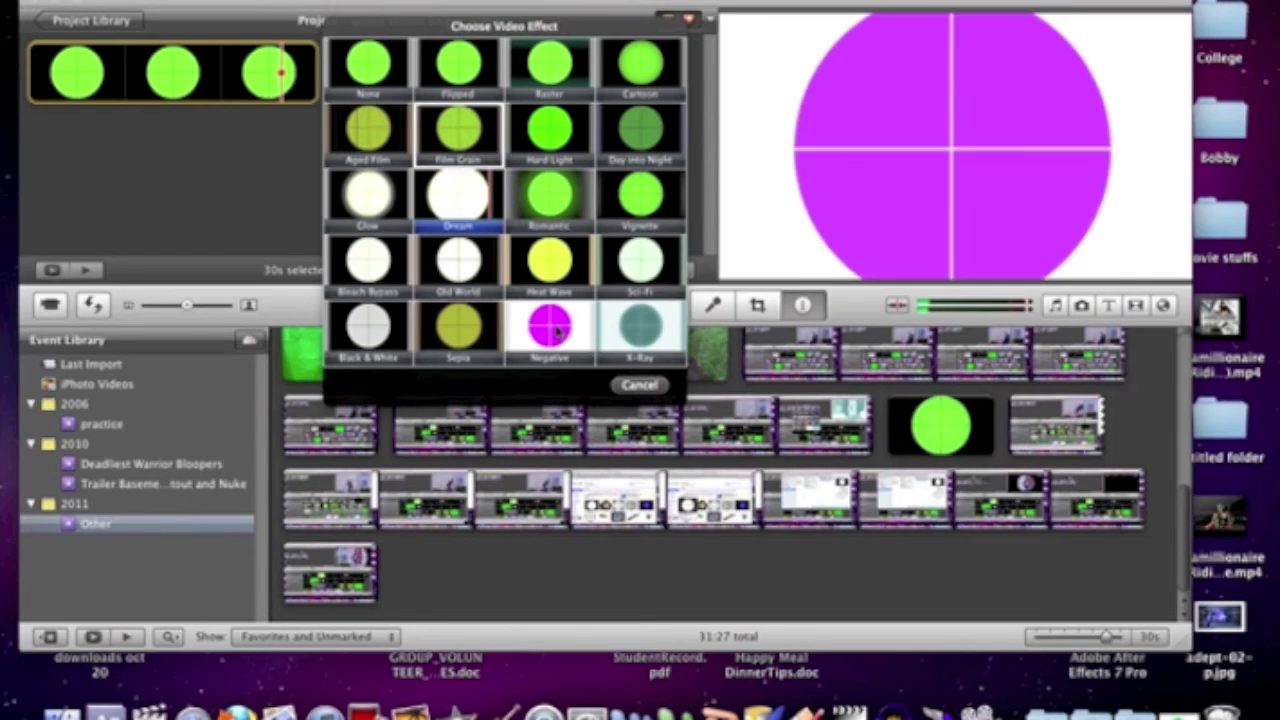
pyautogui.press('Escape')
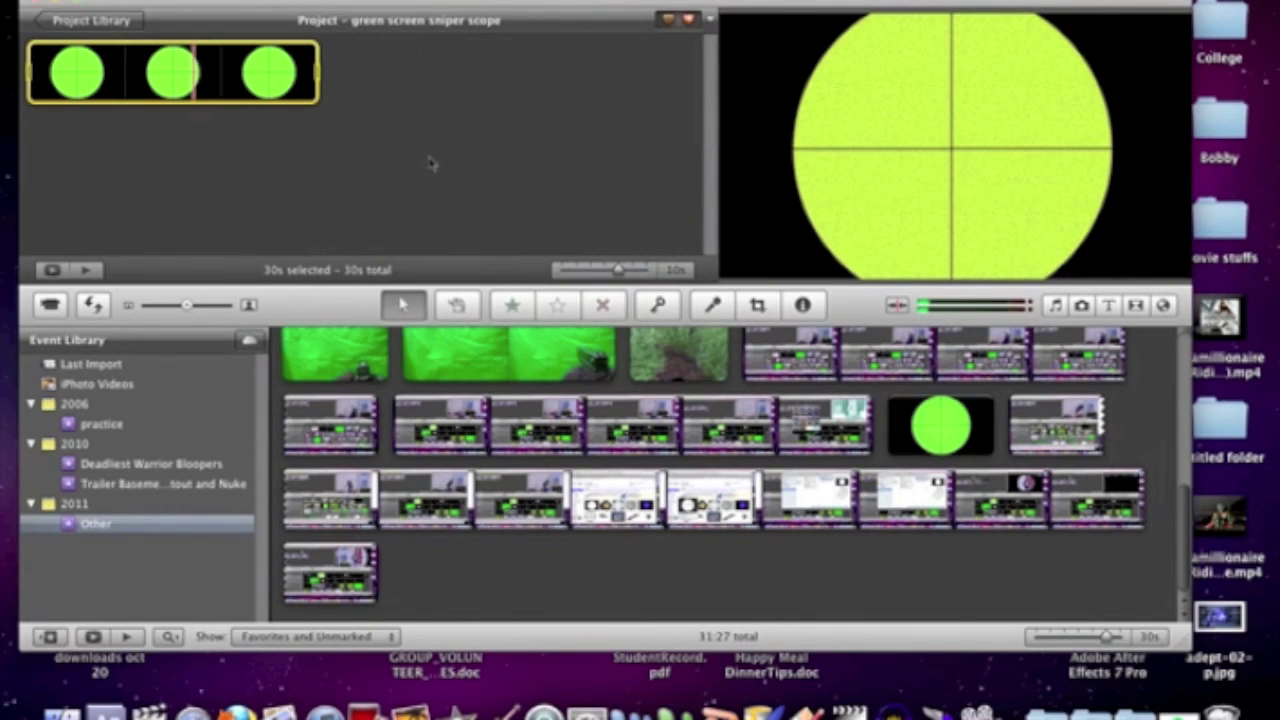
# Step: Leave the scope project and open the sniper tutorial project from the library
pyautogui.click(60, 22)
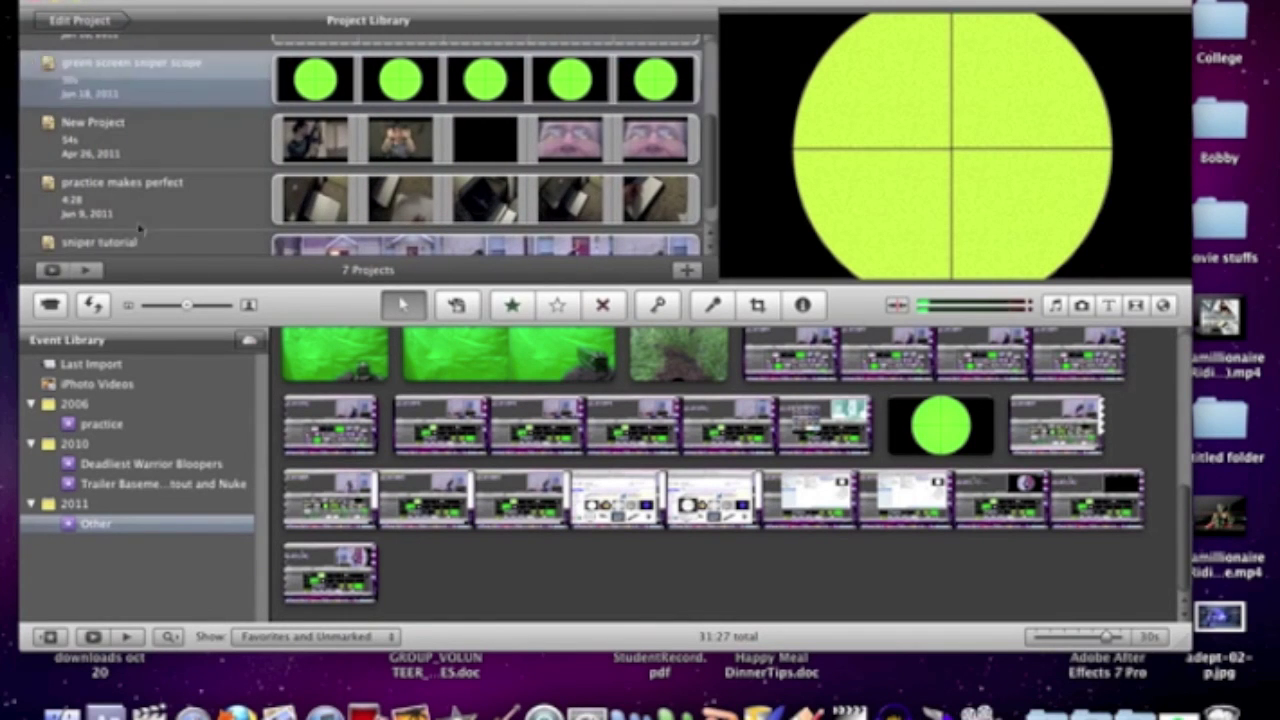
pyautogui.click(143, 250)
pyautogui.click(78, 20)
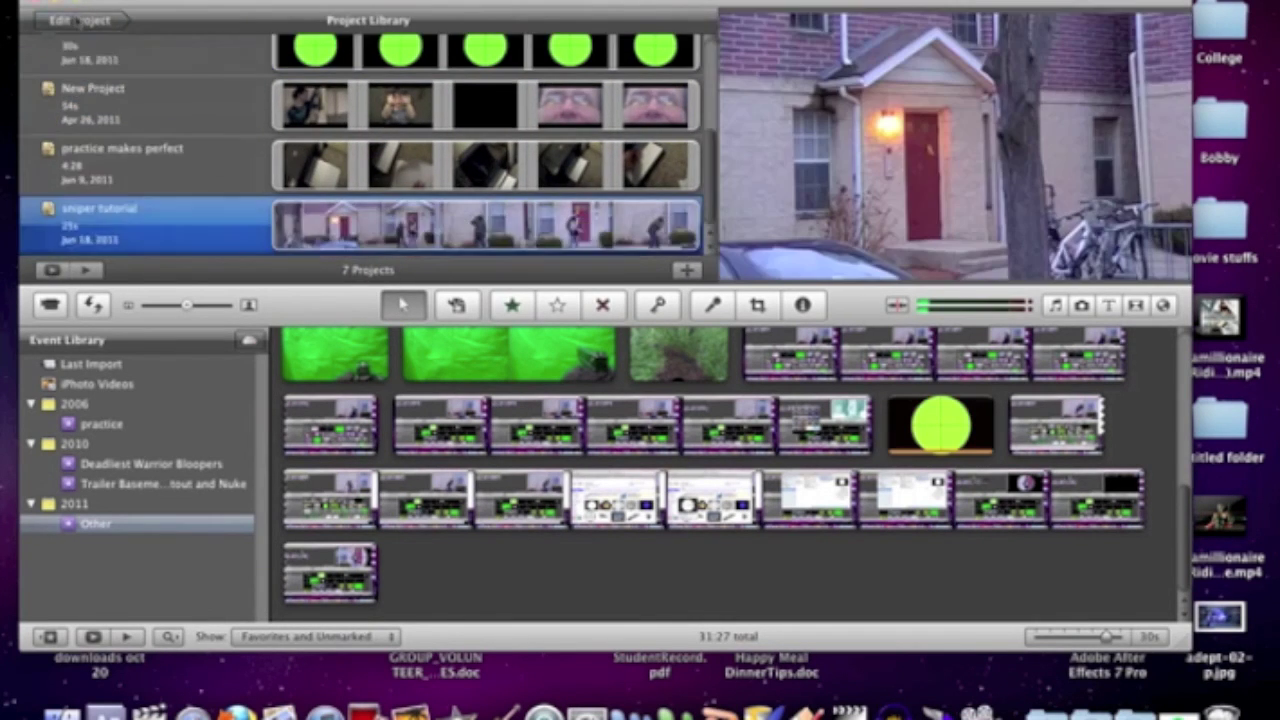